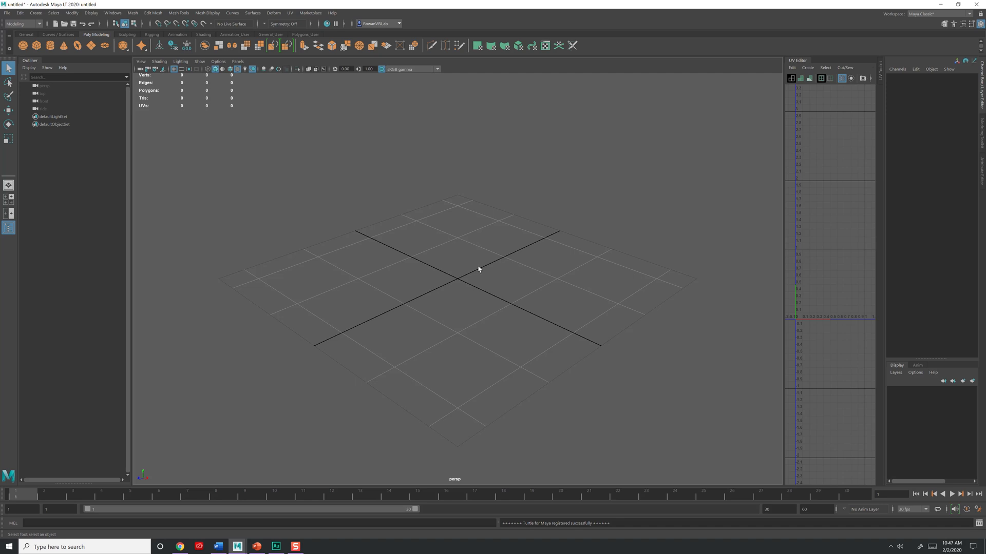
scroll(830, 285, down, 3)
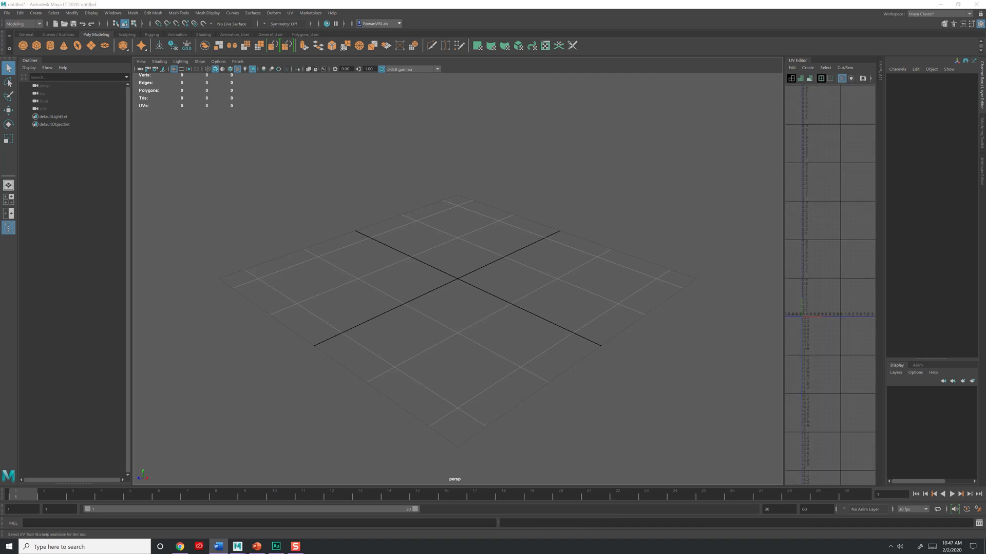
- Set the linear working unit to meter in Preferences and save
click(113, 12)
mouse_move(134, 86)
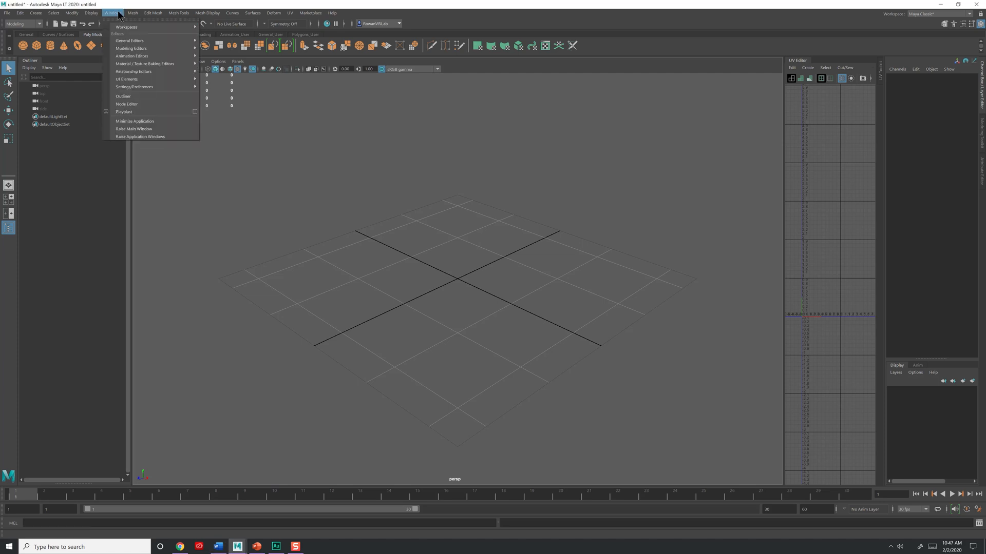
click(216, 93)
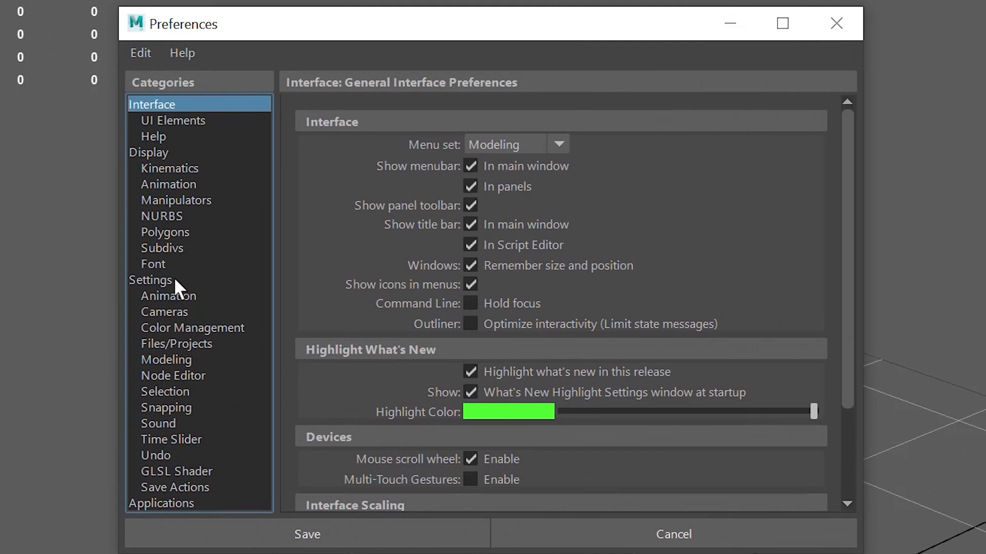
click(155, 279)
click(502, 196)
click(517, 263)
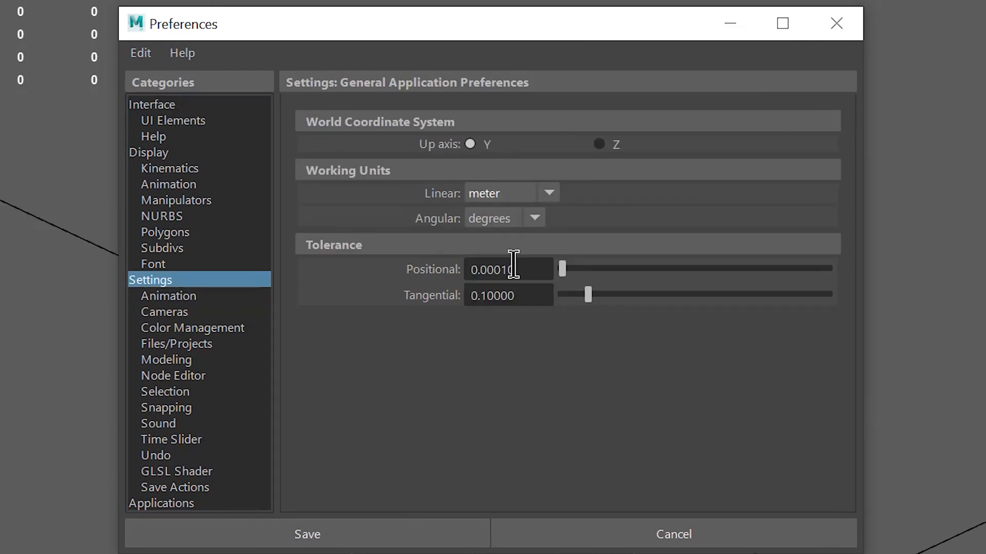
click(336, 539)
- Set the grid to 40 units length/width with a line every 1 unit and apply
click(91, 13)
click(218, 34)
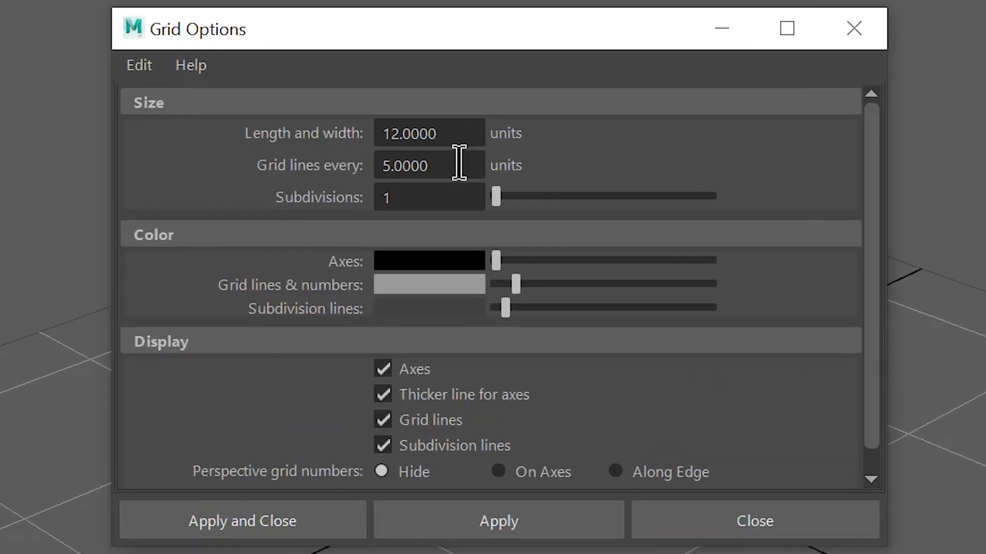
double_click(423, 222)
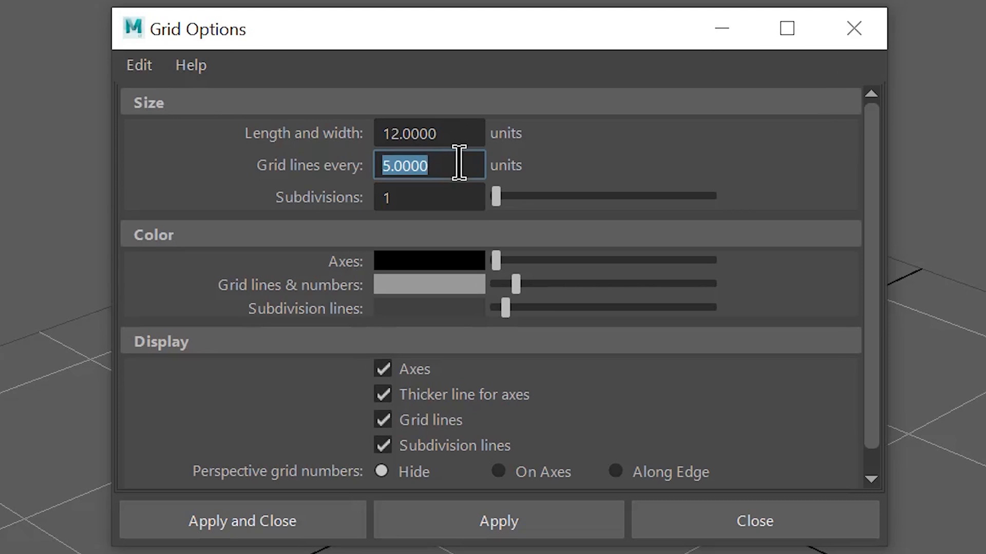
text(1)
double_click(453, 126)
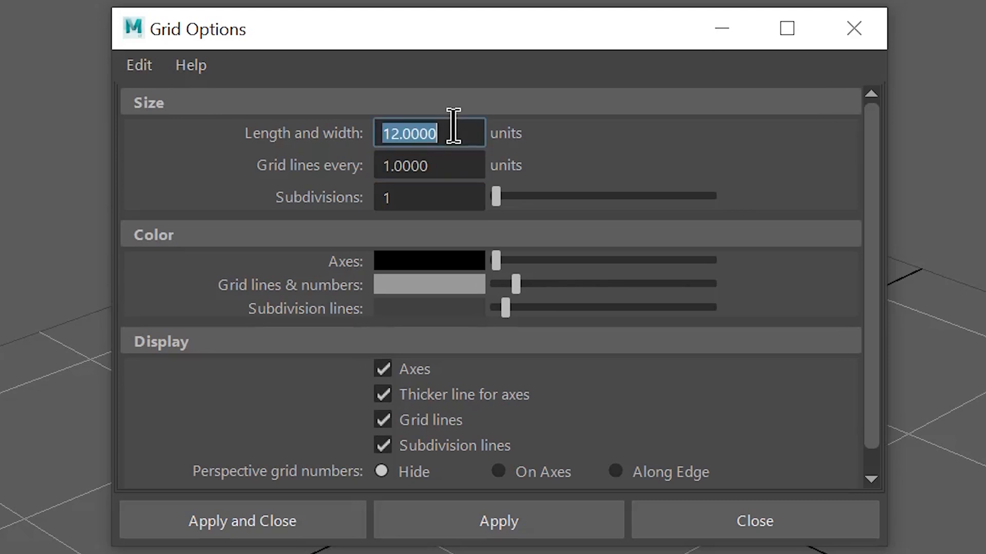
text(40)
click(526, 528)
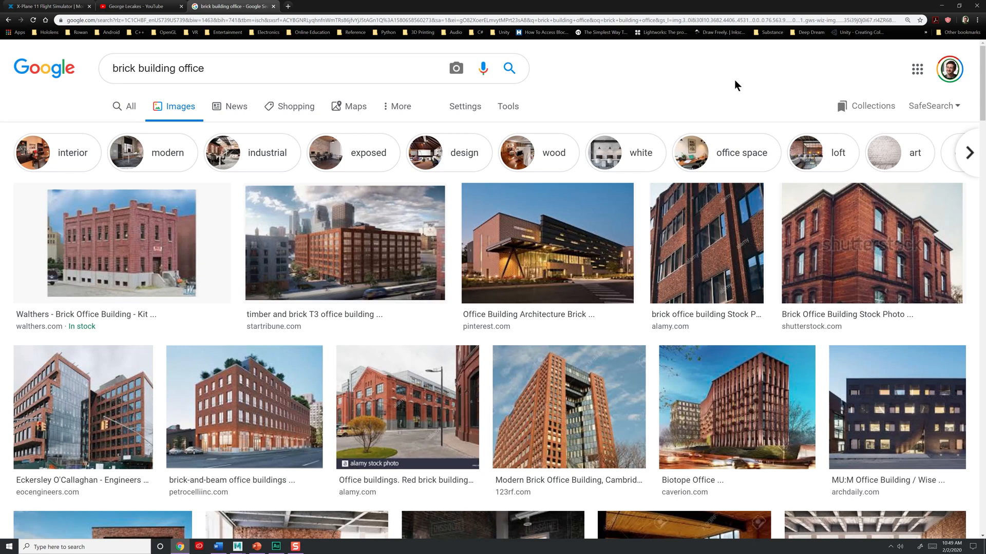
- Enlarge the brick-and-beam office building photo as reference, then ready the cube for scaling
click(326, 377)
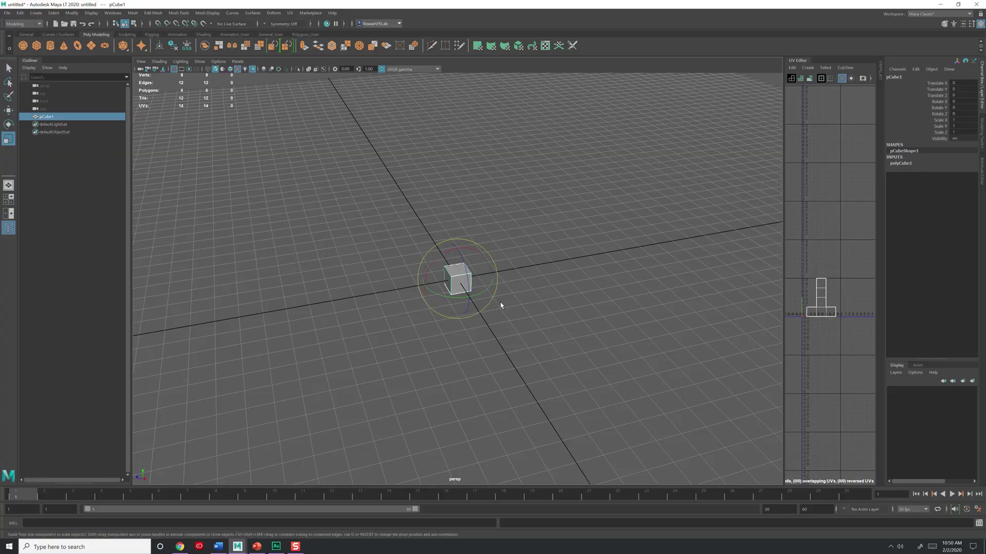
key(r)
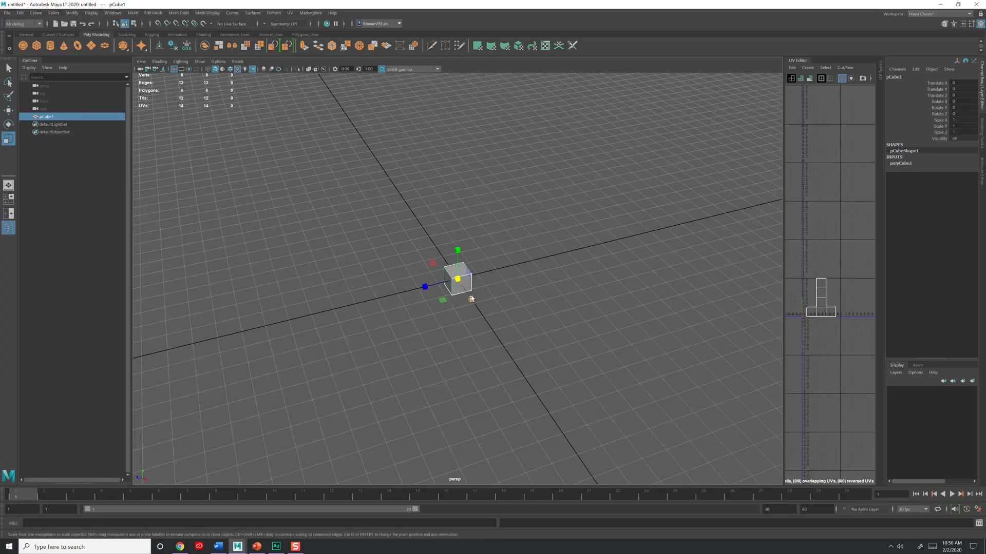
- In side view, raise the bottom face and lower the top face to flatten the cube into a slab
key(f)
key(w)
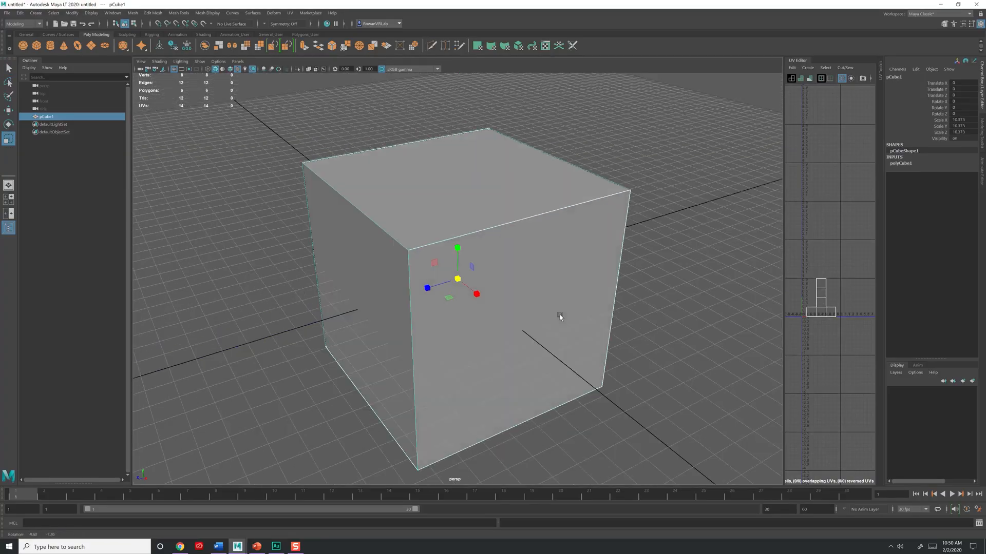
alt+drag(561, 319, 473, 237)
key(space)
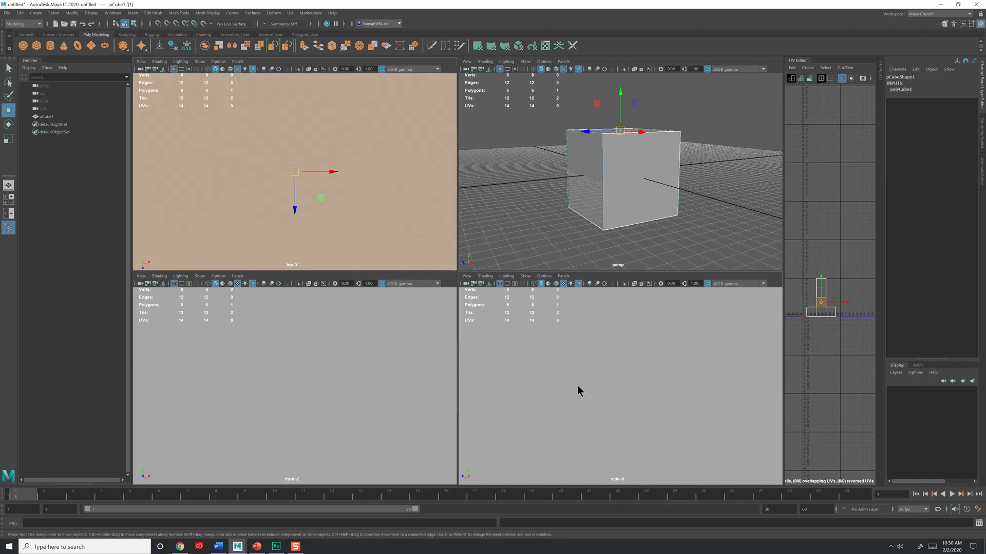
key(space)
alt+right_drag(575, 381, 504, 324)
scroll(510, 279, down, 2)
scroll(534, 279, down, 2)
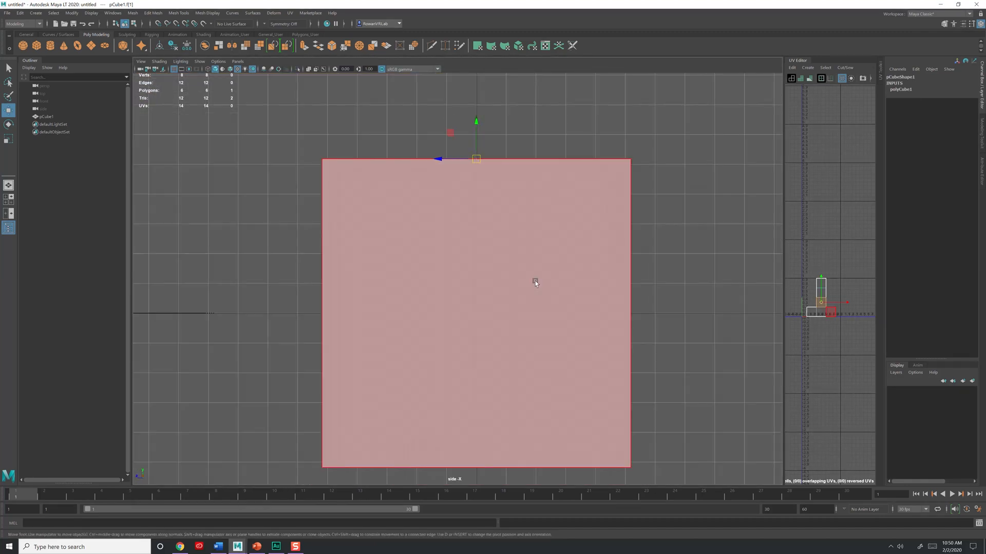
scroll(511, 266, down, 2)
click(370, 231)
drag(400, 477, 431, 352)
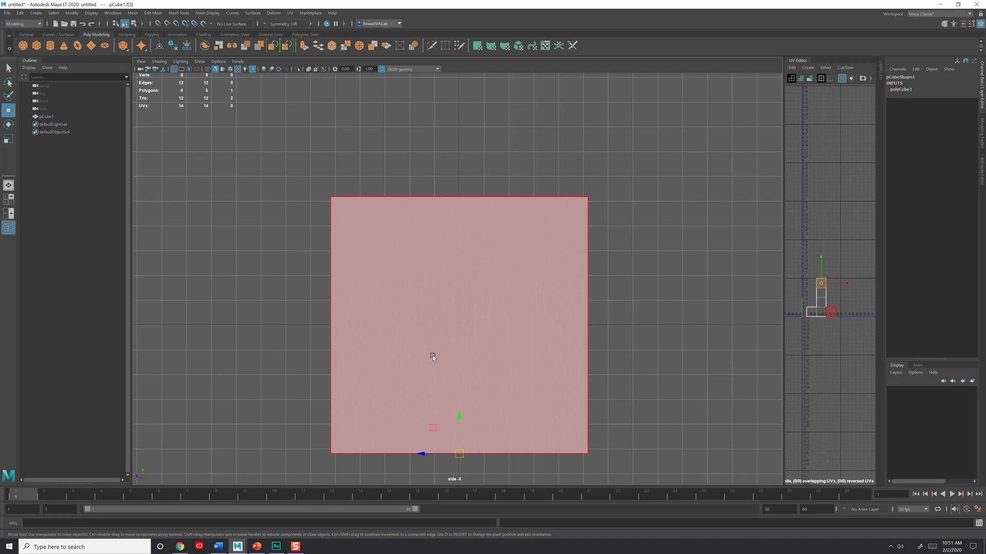
drag(454, 446, 454, 317)
click(405, 192)
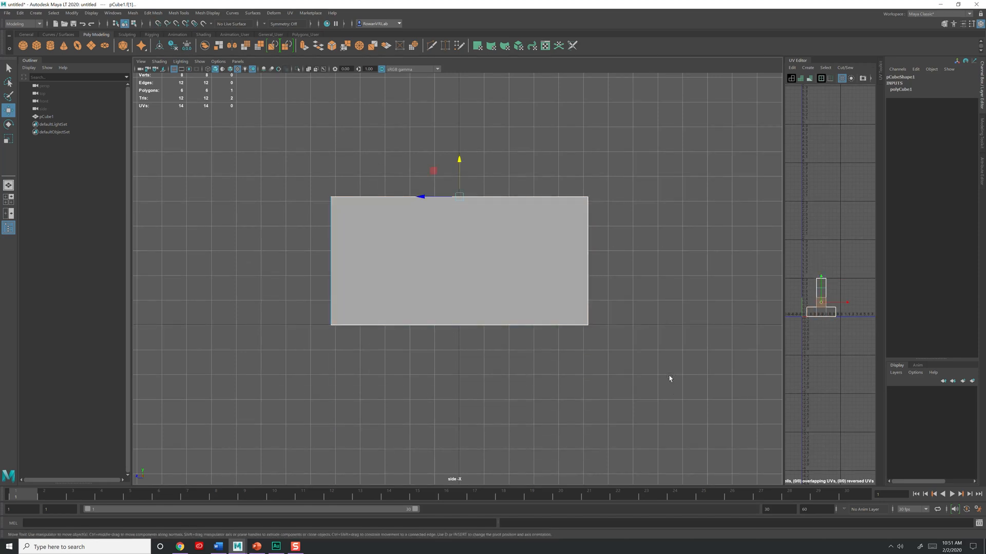
drag(460, 162, 460, 165)
- Compare with the reference photo and stretch the slab longer via its end and front faces
click(181, 547)
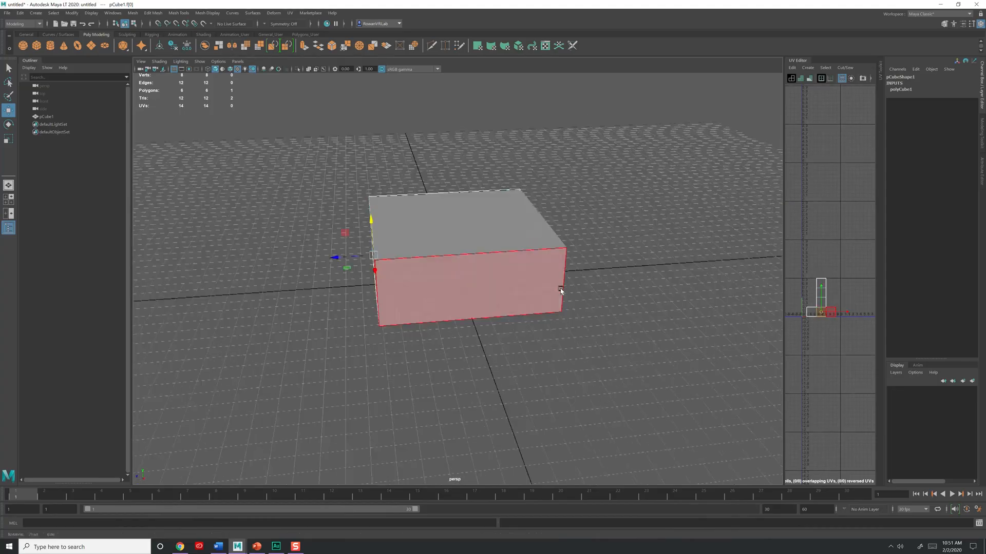
mouse_move(561, 291)
alt+mouse_down()
mouse_move(440, 308)
mouse_move(390, 272)
mouse_move(369, 273)
mouse_move(424, 287)
mouse_move(514, 244)
mouse_move(389, 286)
alt+mouse_up()
key(r)
click(390, 285)
key(w)
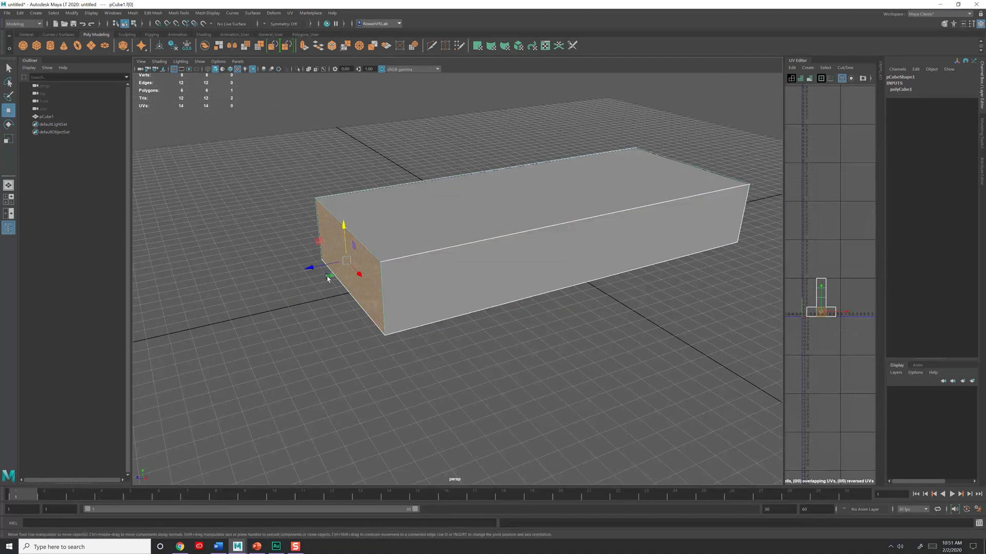
click(601, 279)
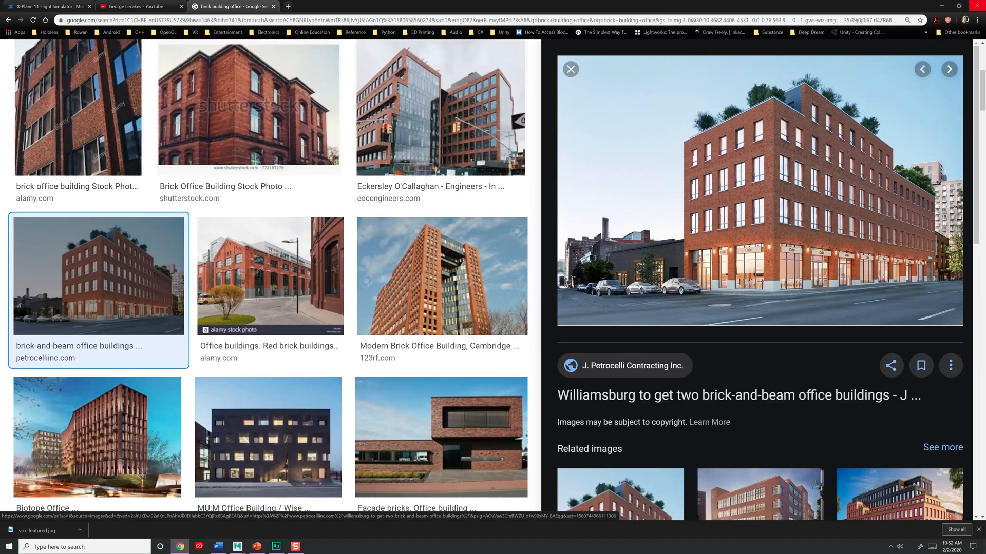
- Return to the side view and extrude the top face up into a first added floor
click(944, 6)
key(space)
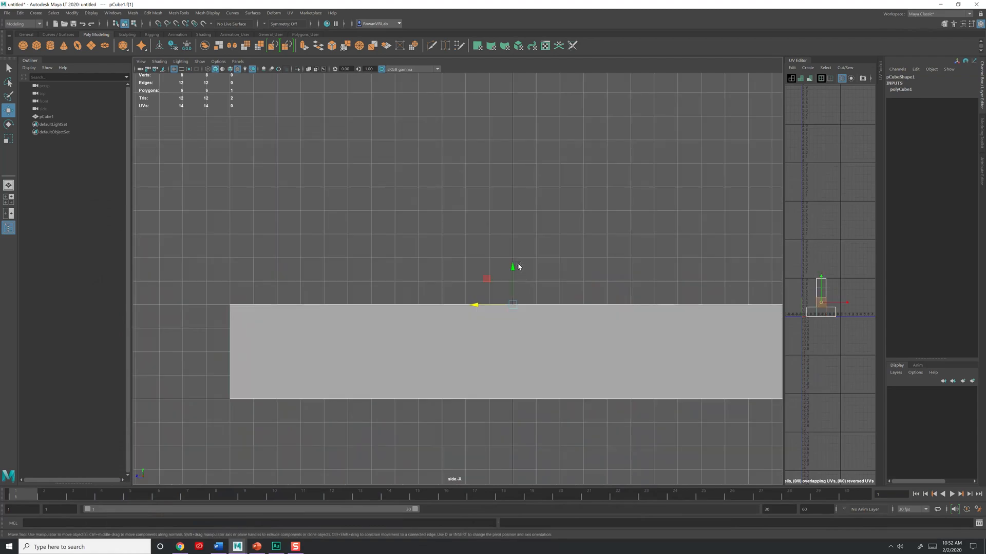
key(ctrl+e)
drag(514, 266, 510, 177)
alt+middle_drag(511, 177, 467, 225)
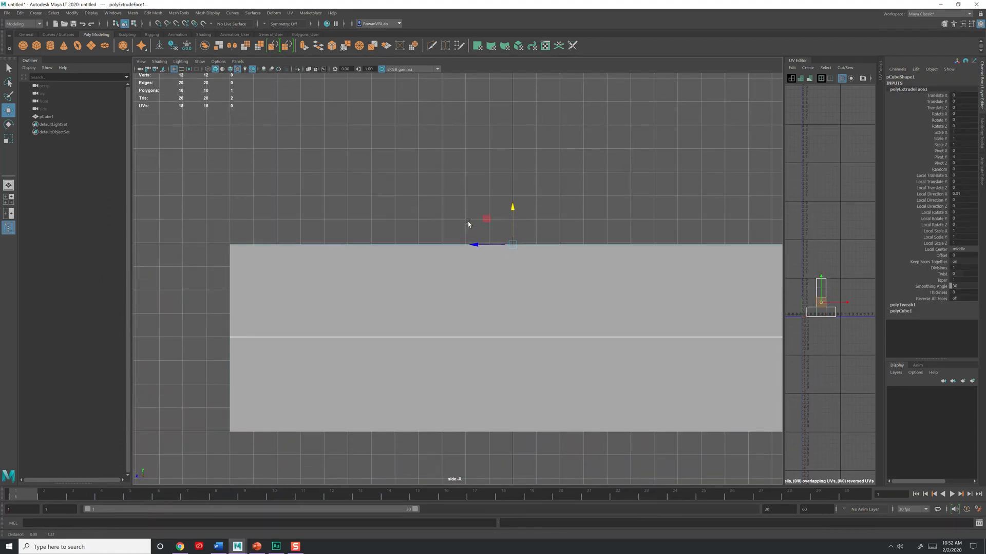
drag(511, 208, 512, 159)
key(ctrl+z)
key(ctrl+z)
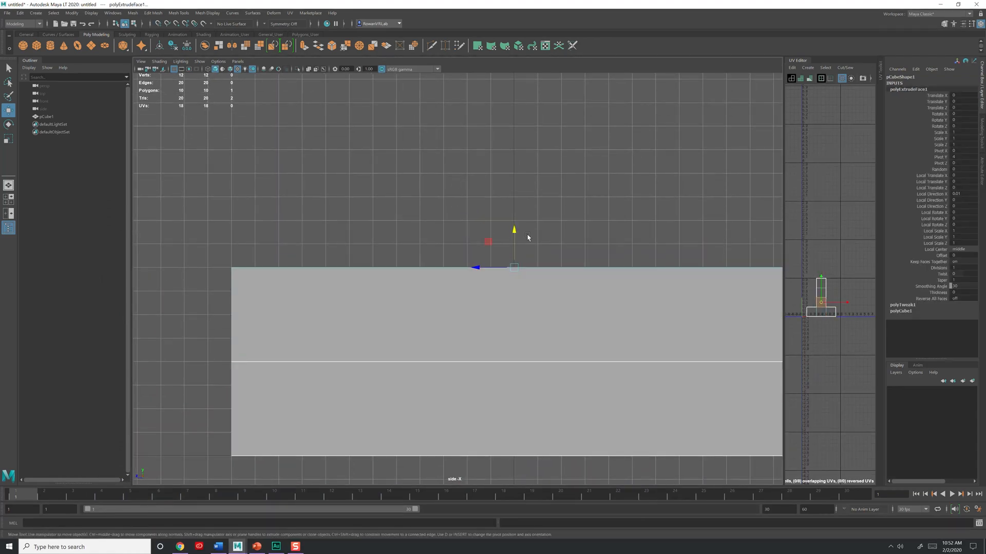
- Extrude the top face twice more, raising a second and third floor band
key(ctrl+e)
drag(514, 231, 513, 159)
alt+middle_drag(513, 159, 483, 228)
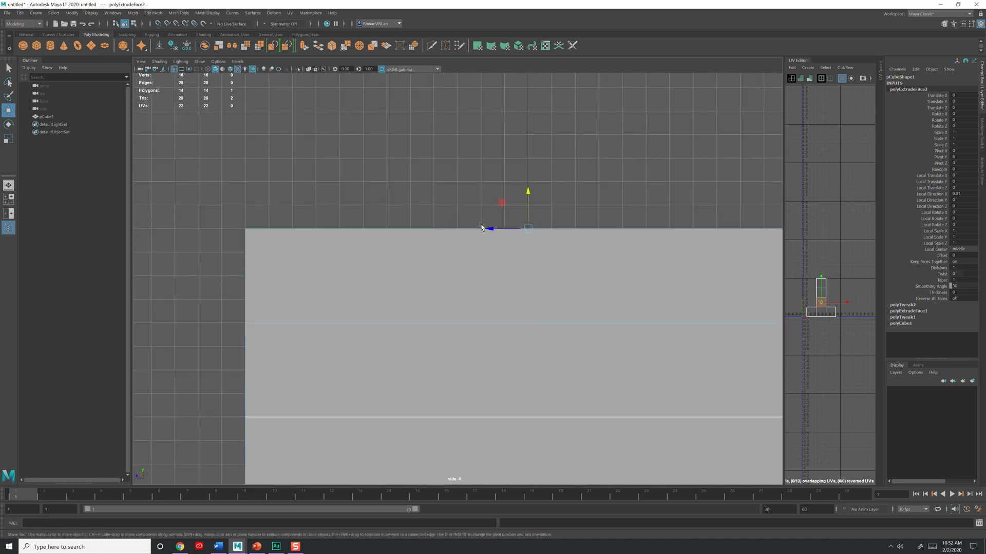
key(ctrl+e)
drag(527, 194, 523, 147)
alt+middle_drag(524, 148, 479, 281)
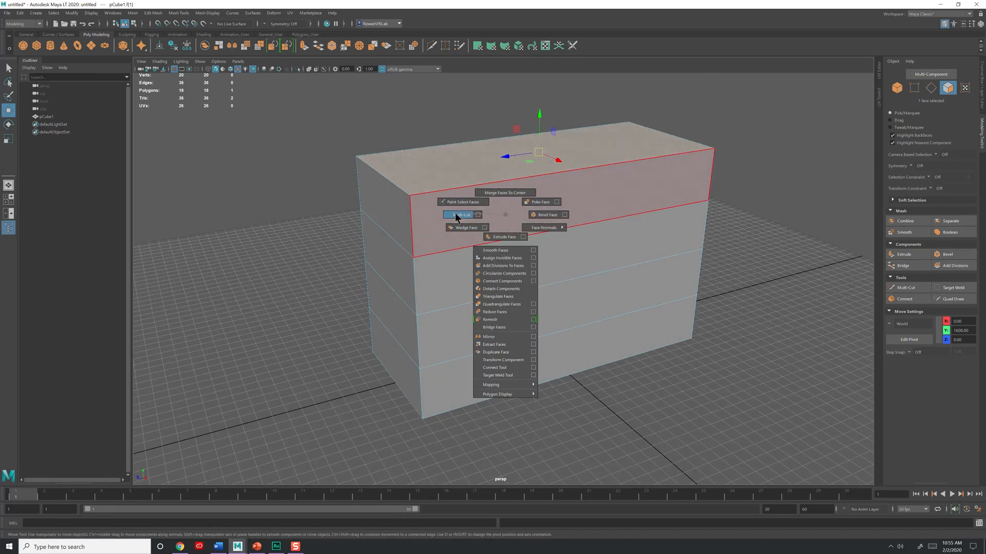
- Multi-Cut two vertical edge loops across the front, then select one loop in edge mode
shift+right_drag(505, 219, 455, 213)
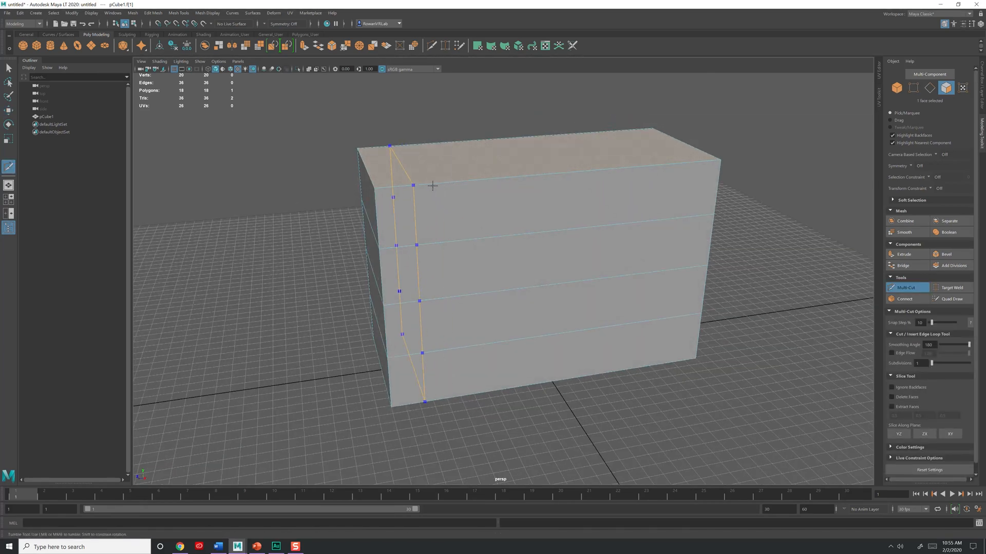
ctrl+click(416, 187)
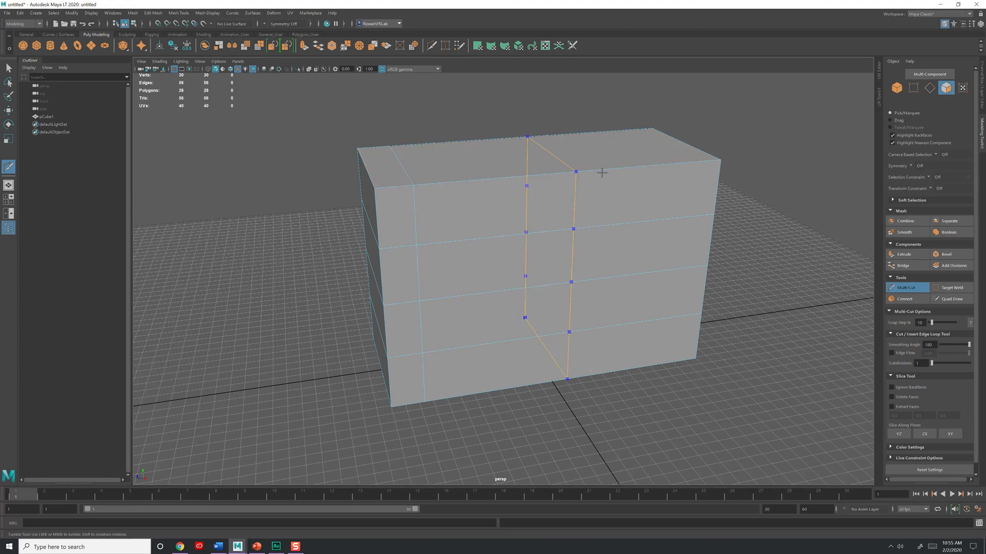
ctrl+click(572, 181)
key(q)
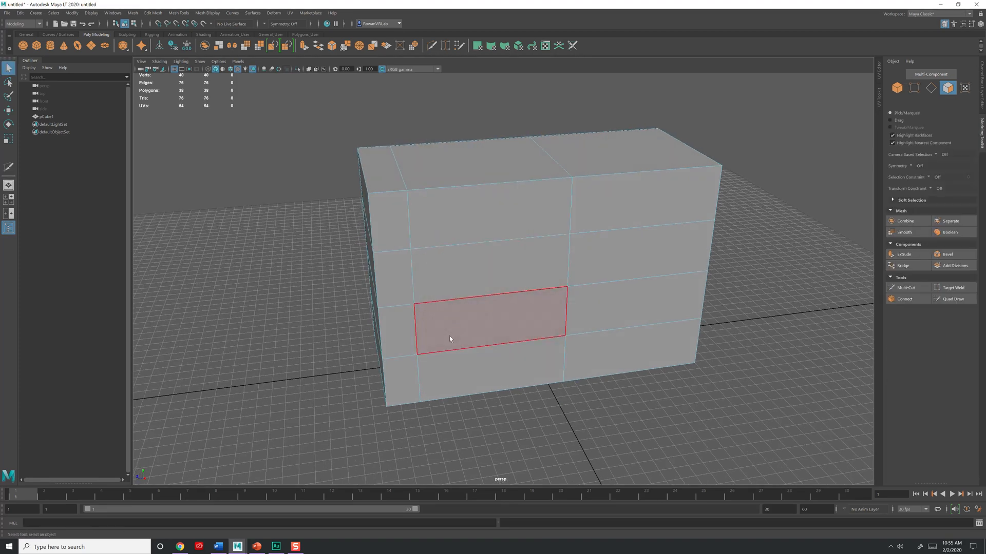
right_drag(412, 221, 407, 207)
click(407, 205)
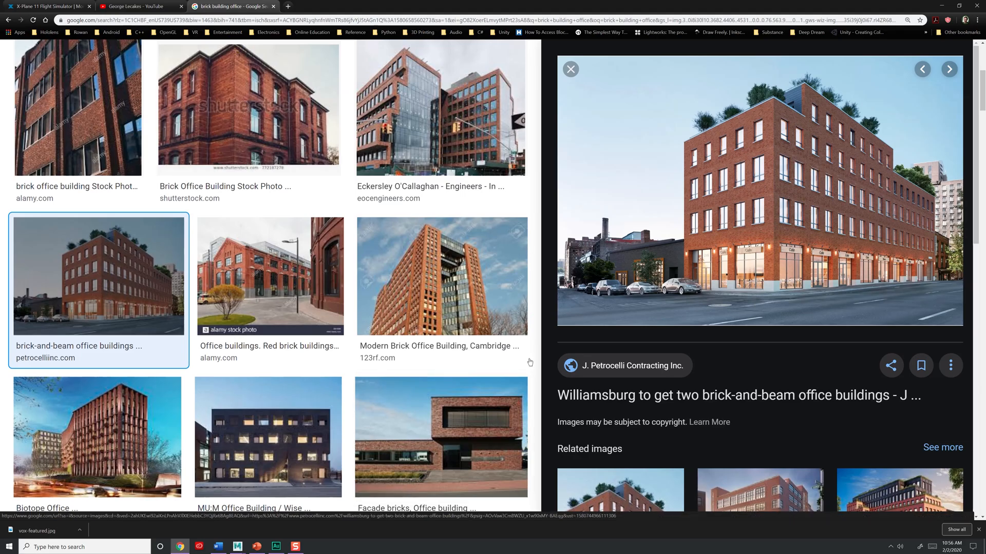
- Slide the vertical edge loop right along X and push the right side faces outward
key(alt+Tab)
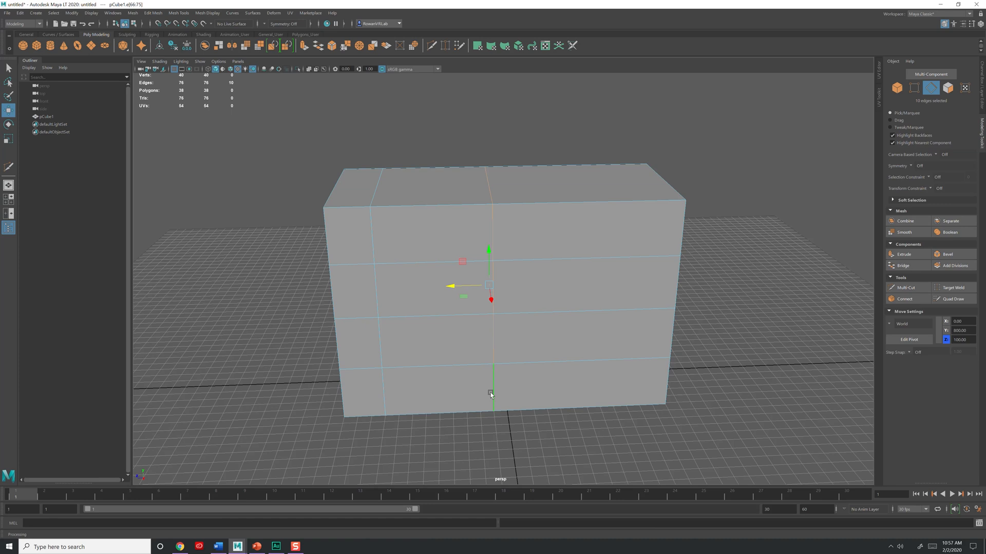
mouse_move(490, 392)
middle_down()
mouse_move(520, 308)
mouse_move(585, 316)
middle_up()
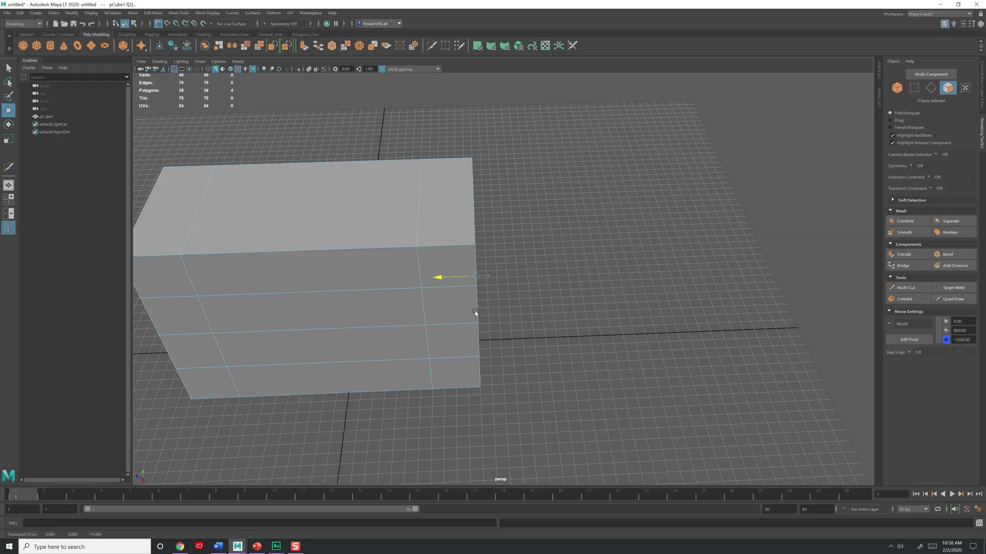
middle_drag(475, 310, 619, 303)
- Extrude the middle top face upward into a taller central block
mouse_move(659, 319)
mouse_down()
mouse_move(529, 352)
mouse_move(462, 308)
mouse_up()
click(447, 220)
mouse_move(444, 190)
shift+mouse_down()
mouse_move(445, 150)
mouse_move(448, 177)
shift+mouse_up()
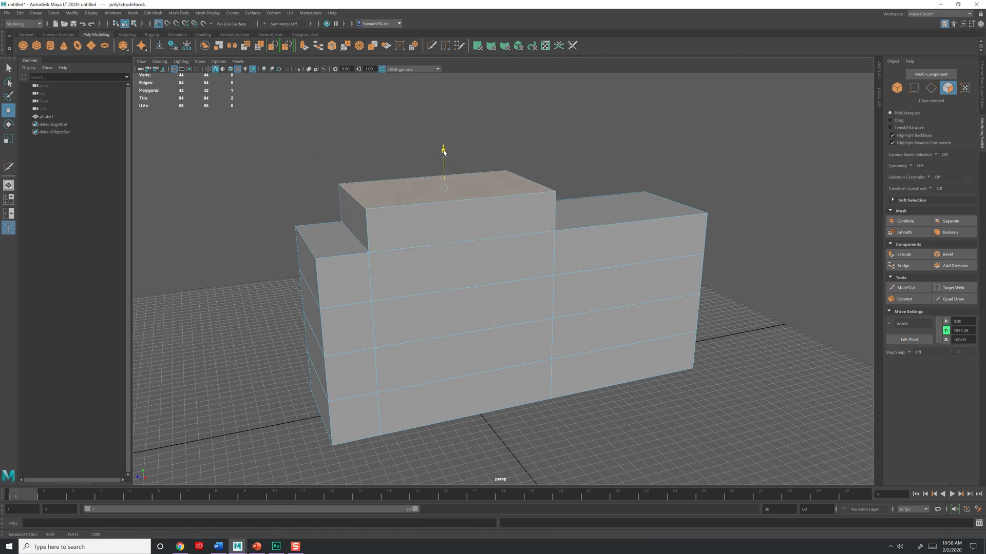
key(q)
click(594, 187)
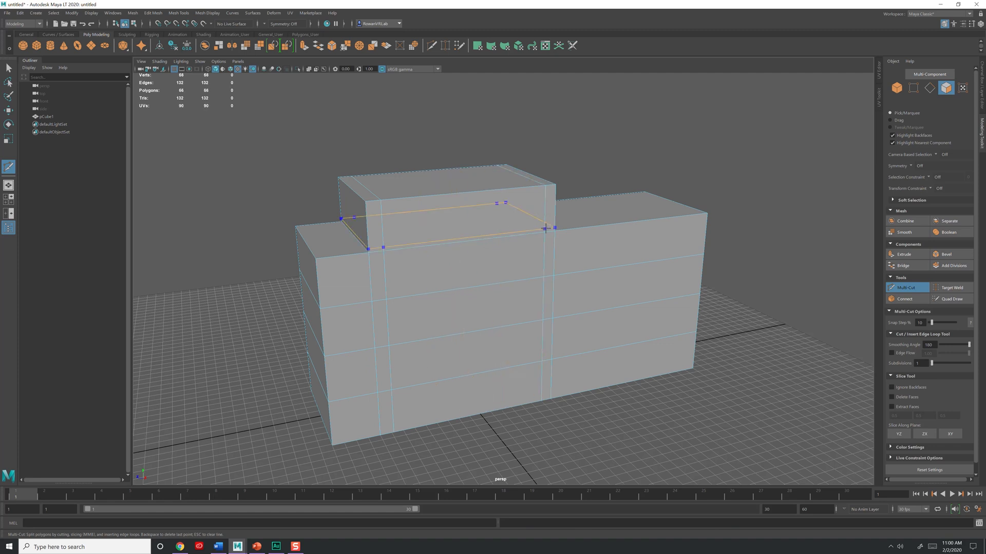
ctrl+click(449, 254)
ctrl+click(496, 254)
ctrl+click(659, 254)
key(Return)
ctrl+click(585, 232)
double_click(442, 287)
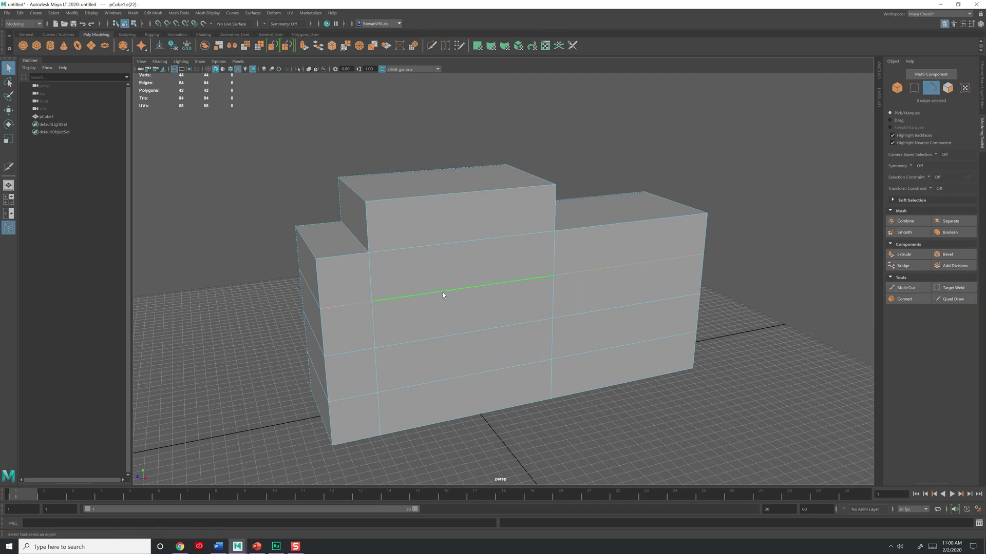
shift+click(458, 376)
shift+right_drag(458, 336, 501, 335)
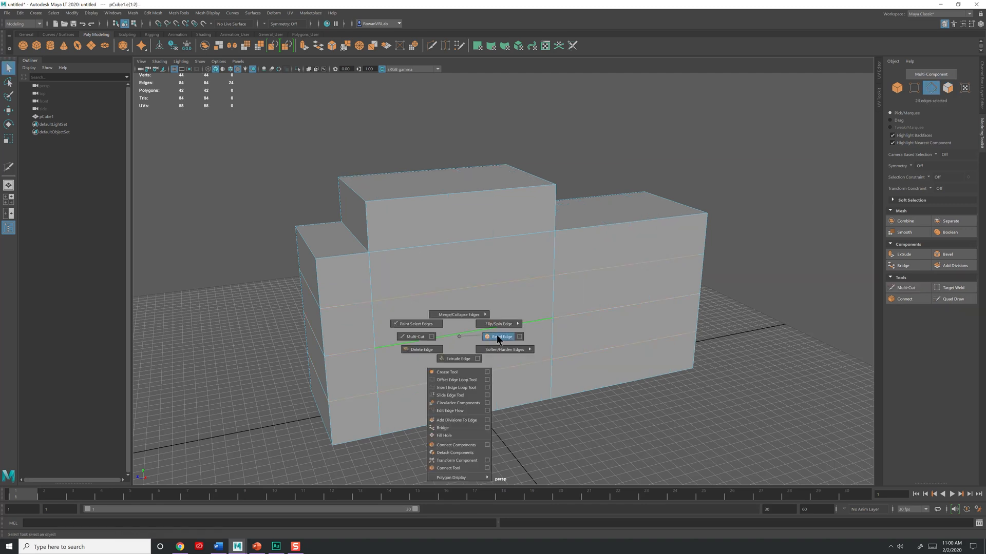
middle_drag(503, 333, 601, 312)
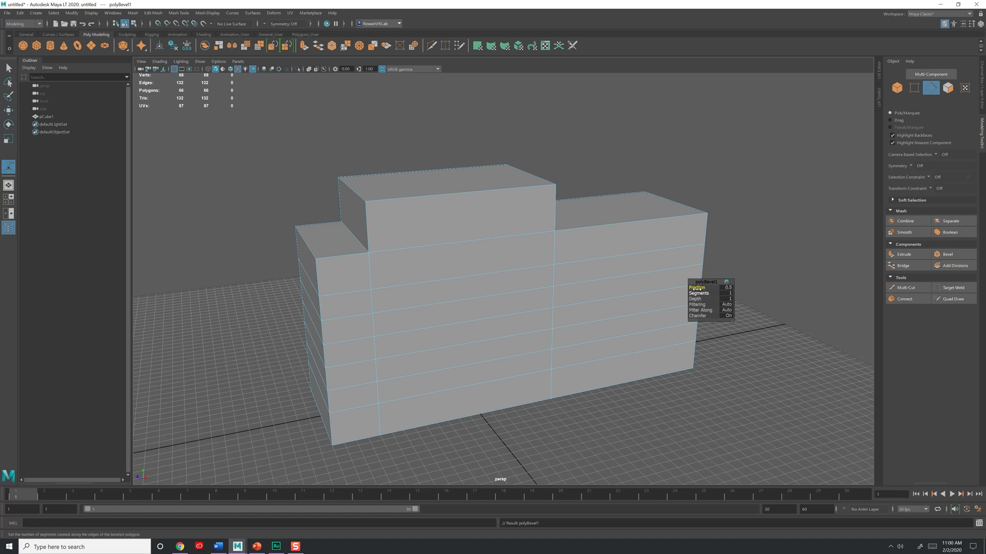
middle_drag(699, 287, 696, 290)
click(741, 321)
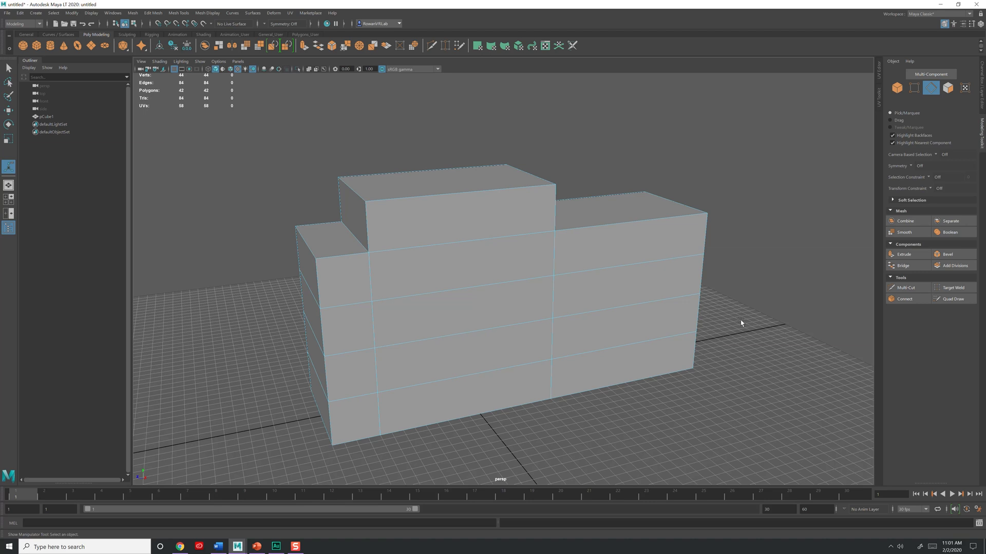
scroll(406, 259, up, 5)
- Multi-Cut one extra vertical edge loop into the left block
shift+right_click(401, 257)
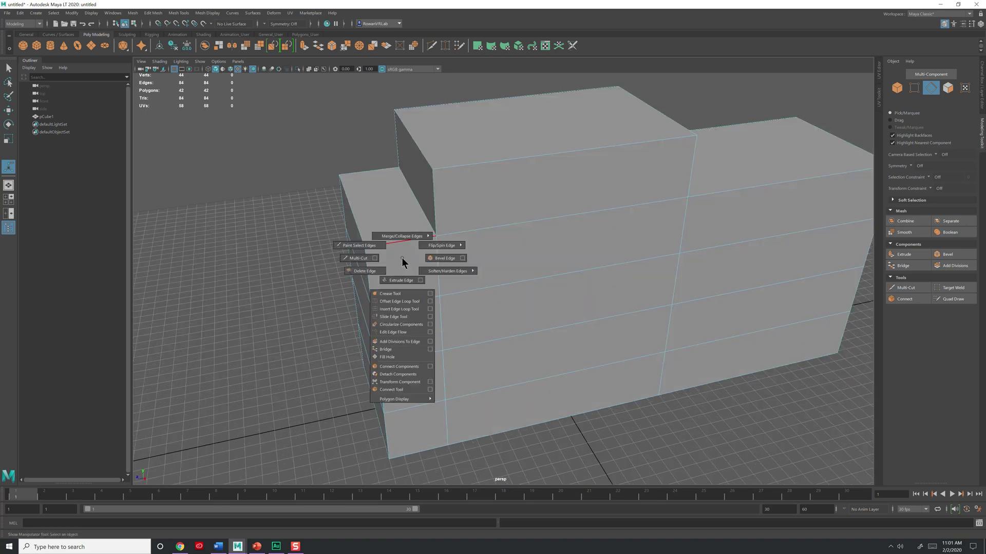
click(364, 256)
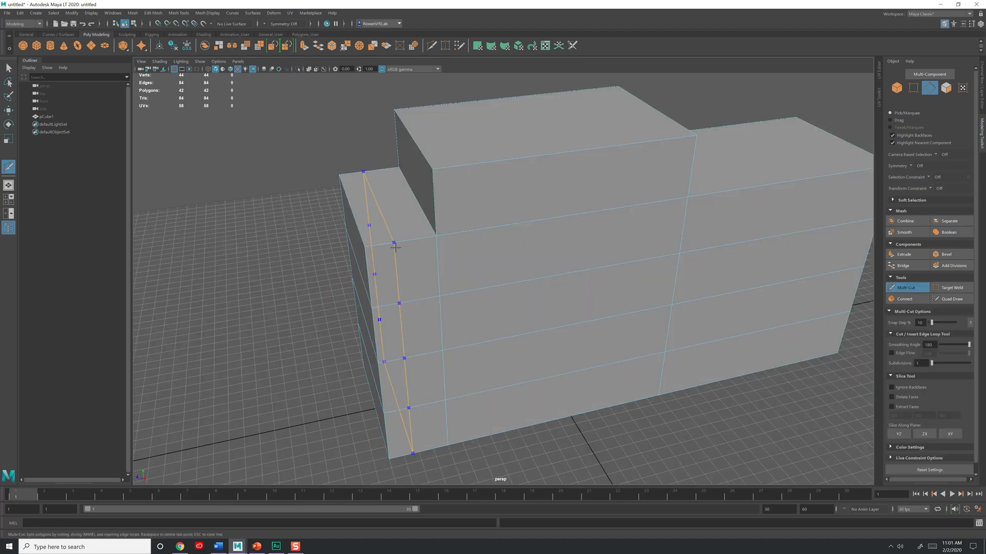
ctrl+click(396, 246)
alt+drag(567, 275, 510, 293)
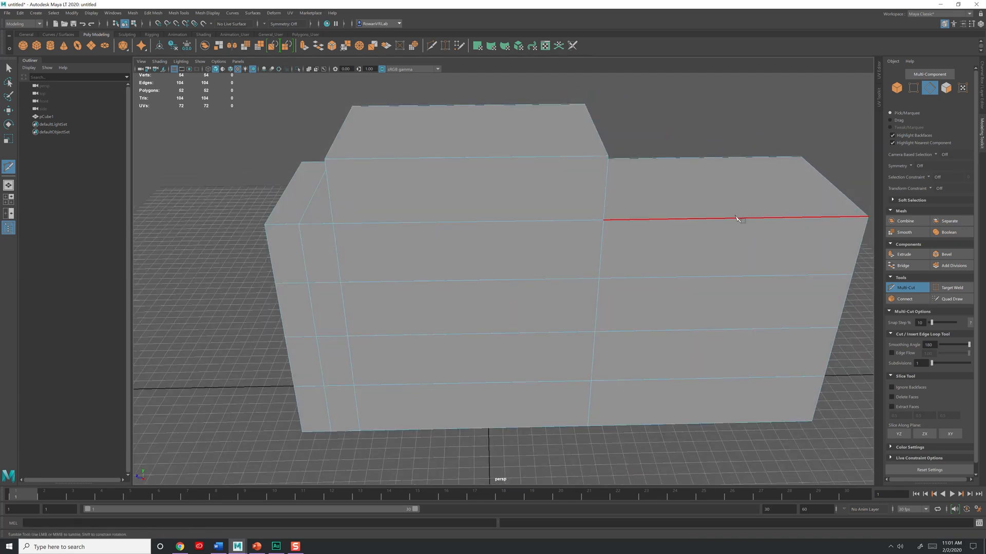
- Insert 7 evenly spaced edge loops across both the tall block and the right block
key(F8)
shift+right_drag(405, 206, 385, 219)
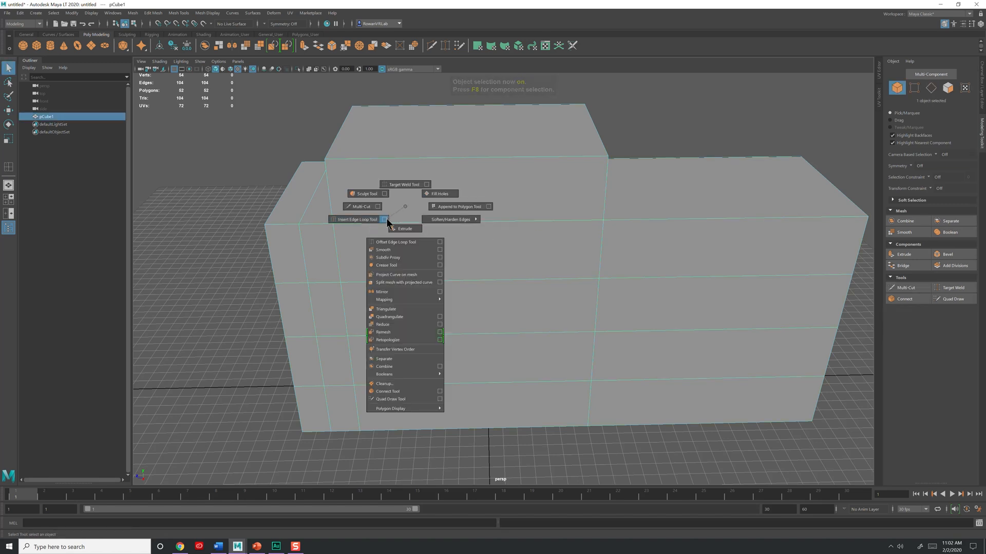
click(385, 220)
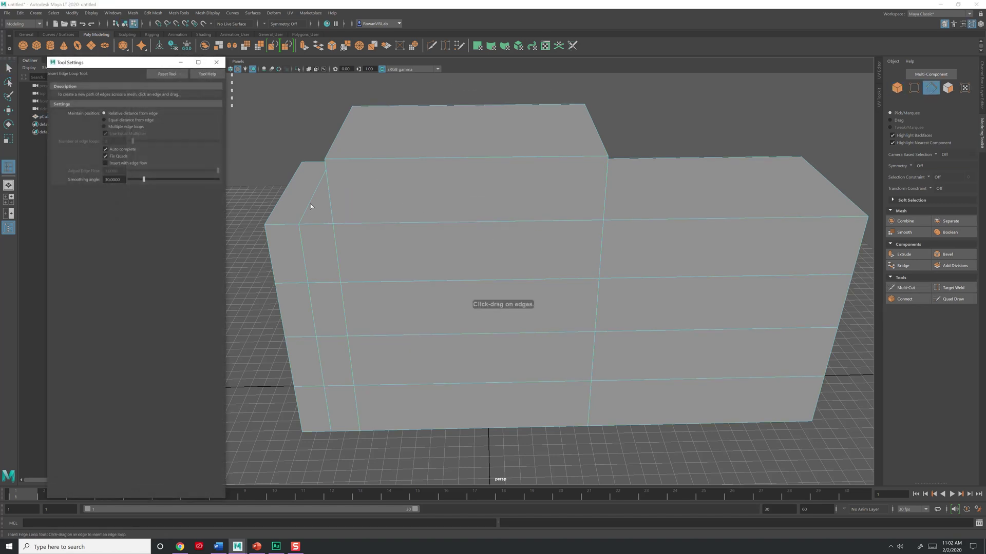
click(133, 125)
click(434, 222)
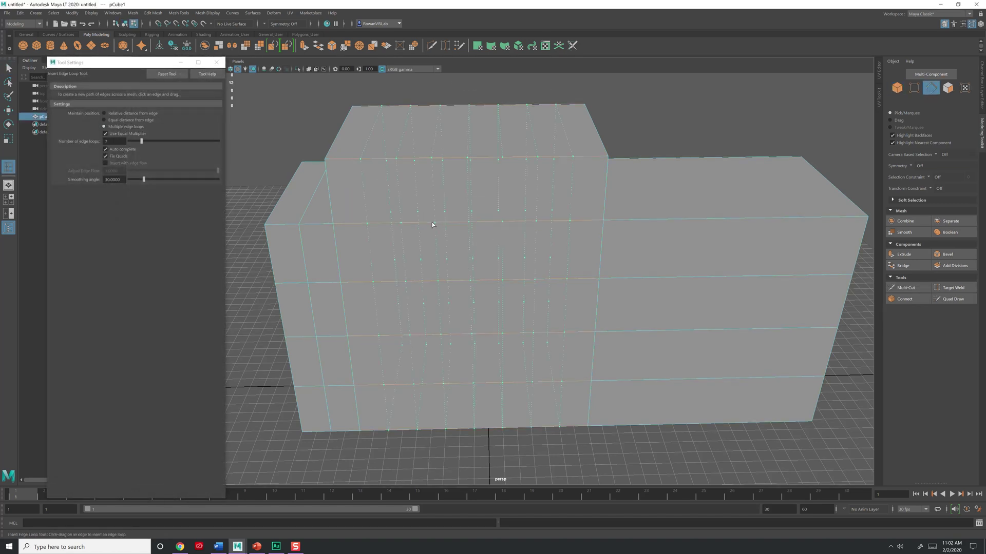
click(667, 219)
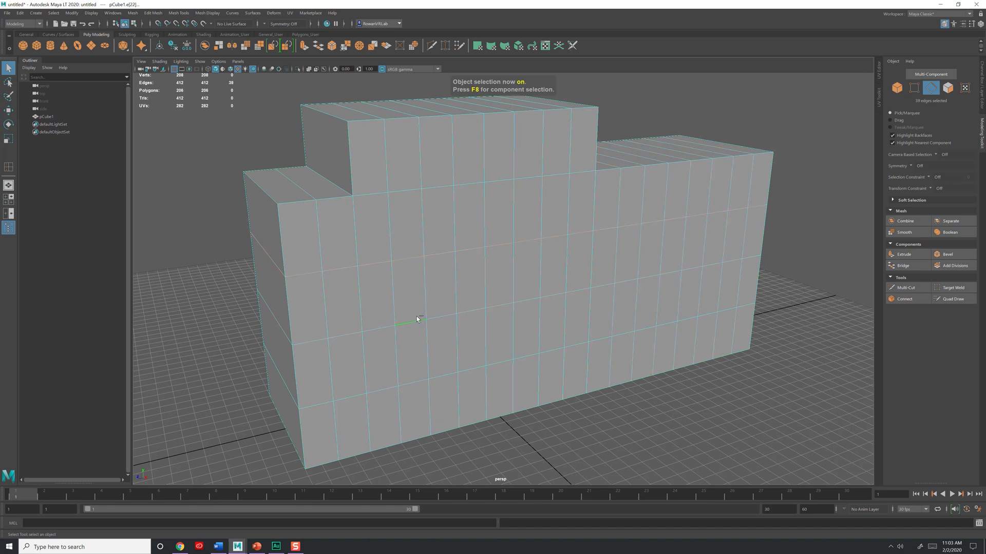
- Bevel the selected edge loops and lower the polyBevel Fraction to a narrow pair
double_click(447, 339)
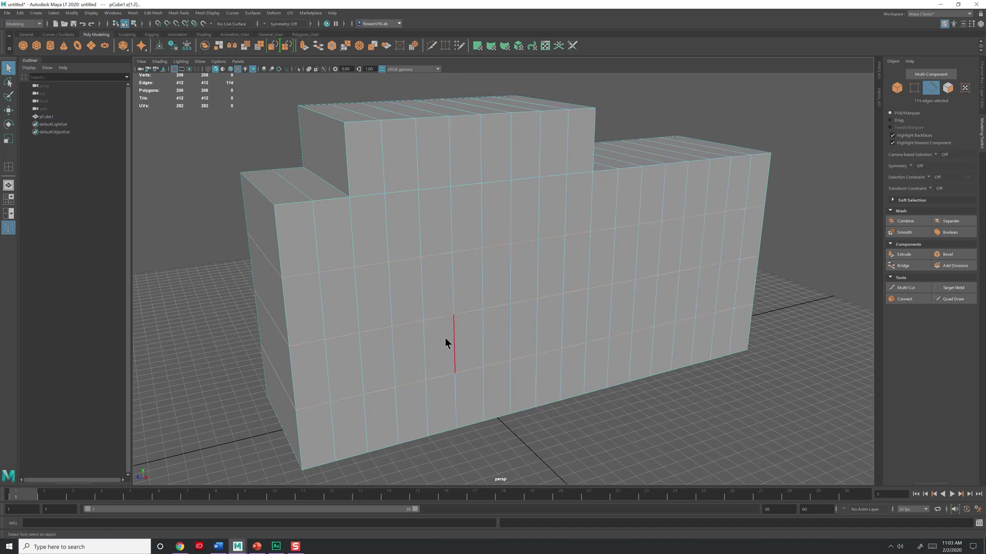
shift+right_click(445, 339)
click(476, 339)
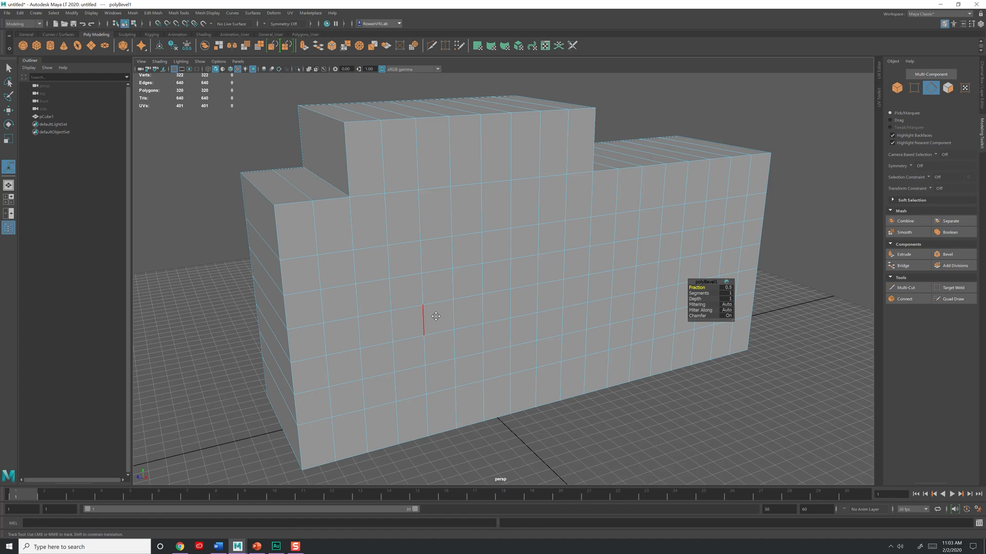
mouse_move(477, 323)
alt+mouse_down()
mouse_move(450, 323)
mouse_move(435, 299)
alt+mouse_up()
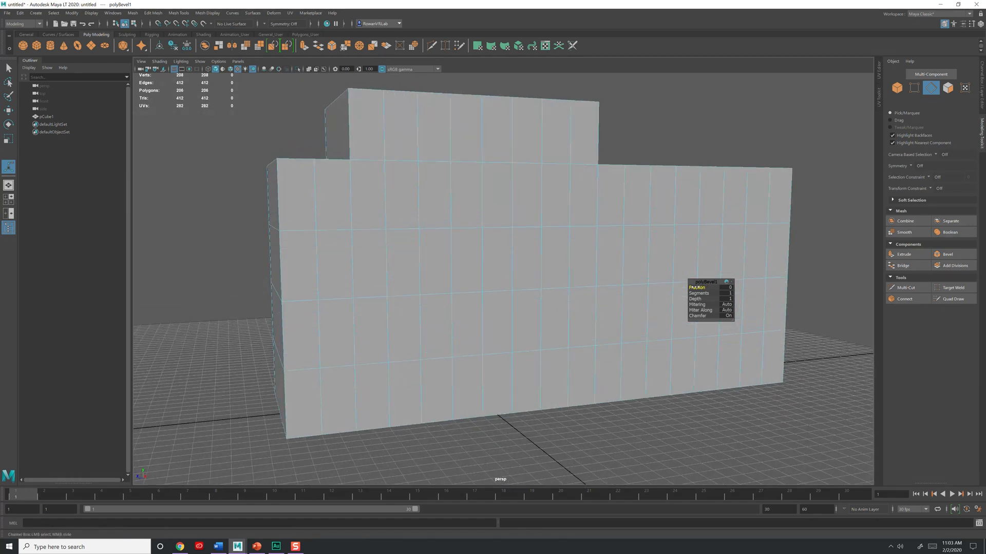
middle_drag(401, 253, 364, 253)
alt+drag(365, 253, 377, 259)
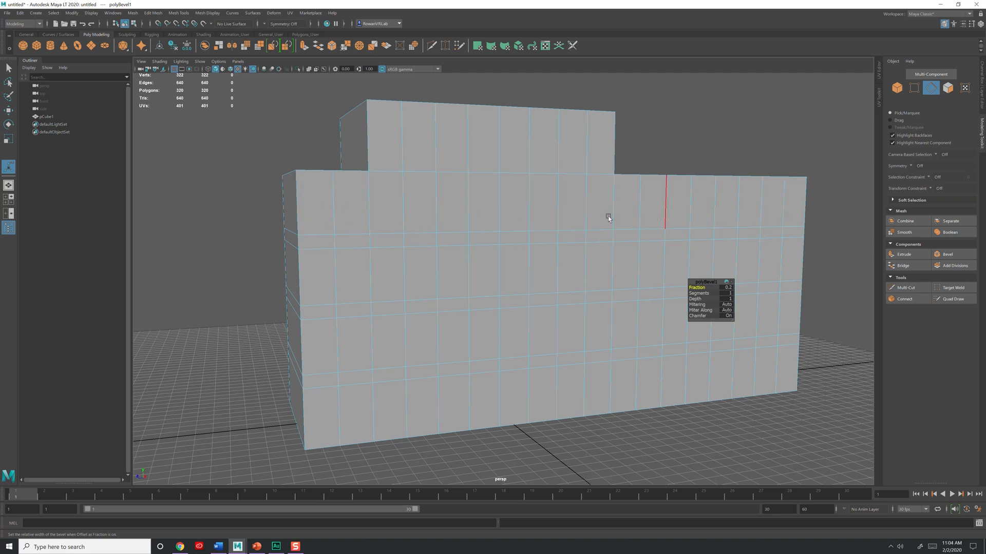
click(725, 287)
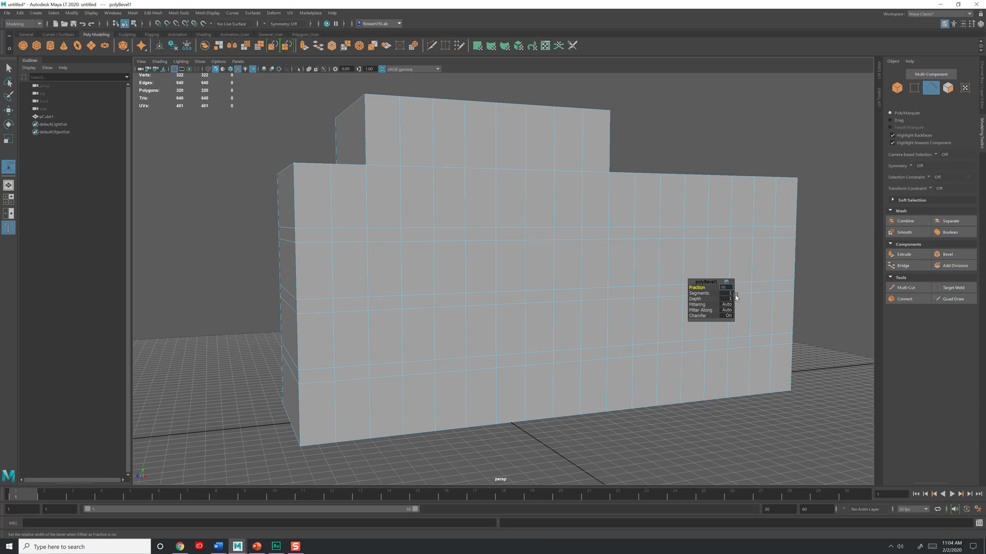
alt+drag(743, 292, 402, 191)
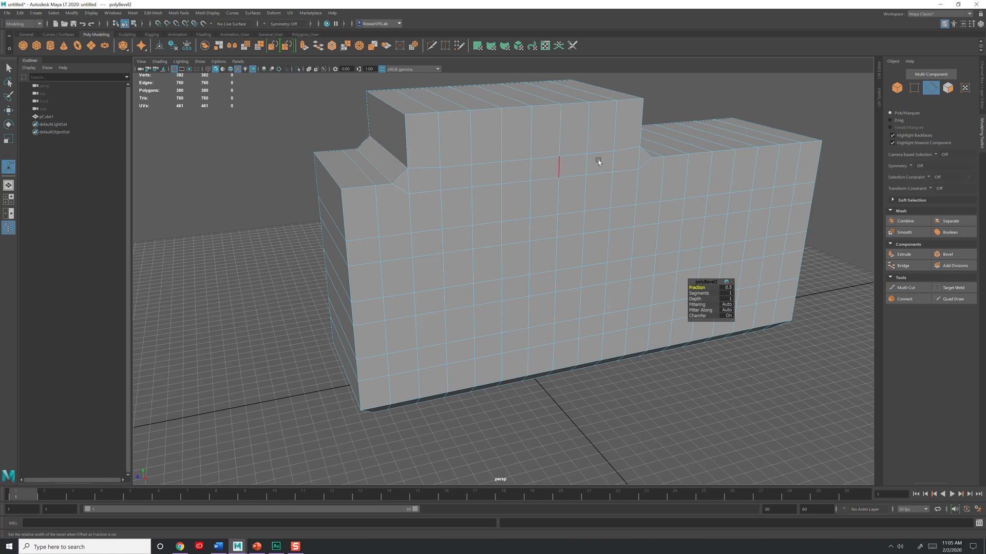
- Undo the bevel, extract a left-block face, lift it, then drop the piece back onto the block
key(ctrl+z)
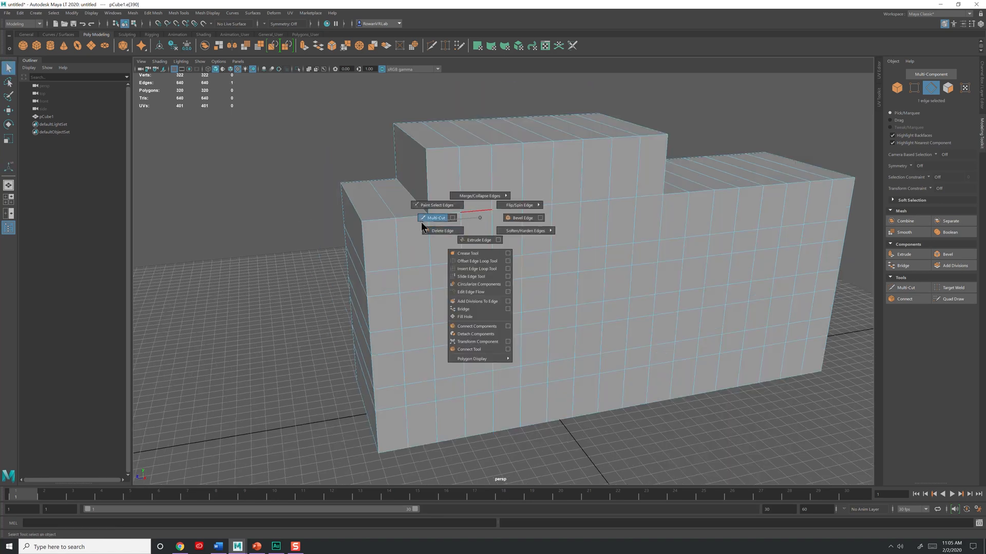
right_drag(456, 221, 455, 255)
click(376, 266)
key(w)
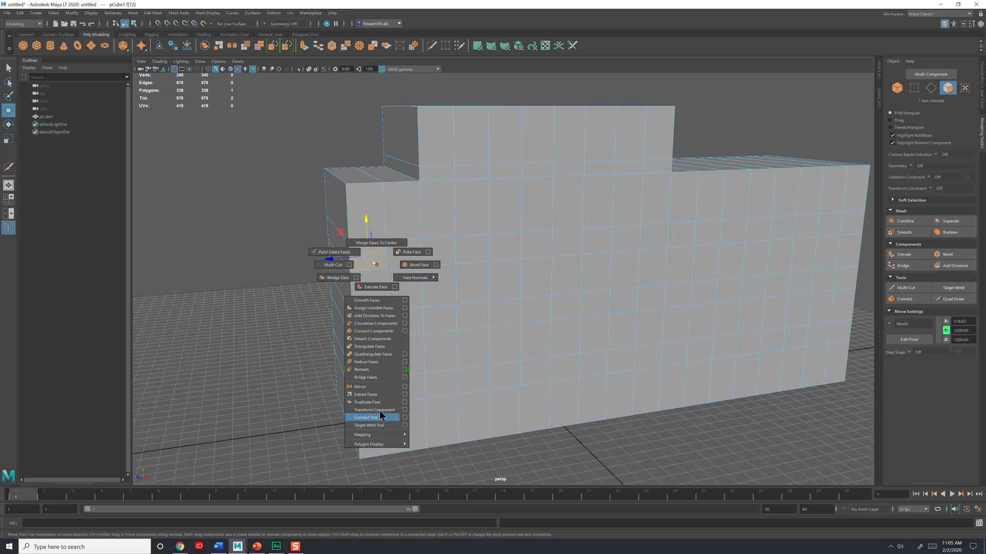
shift+right_drag(380, 396, 379, 395)
drag(367, 285, 360, 143)
key(F8)
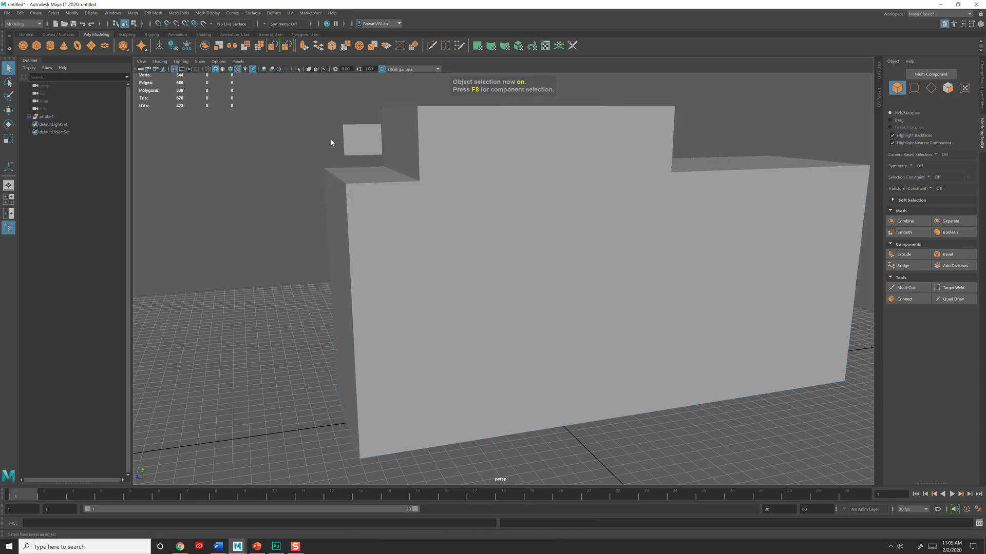
click(356, 148)
key(w)
right_drag(353, 161, 342, 197)
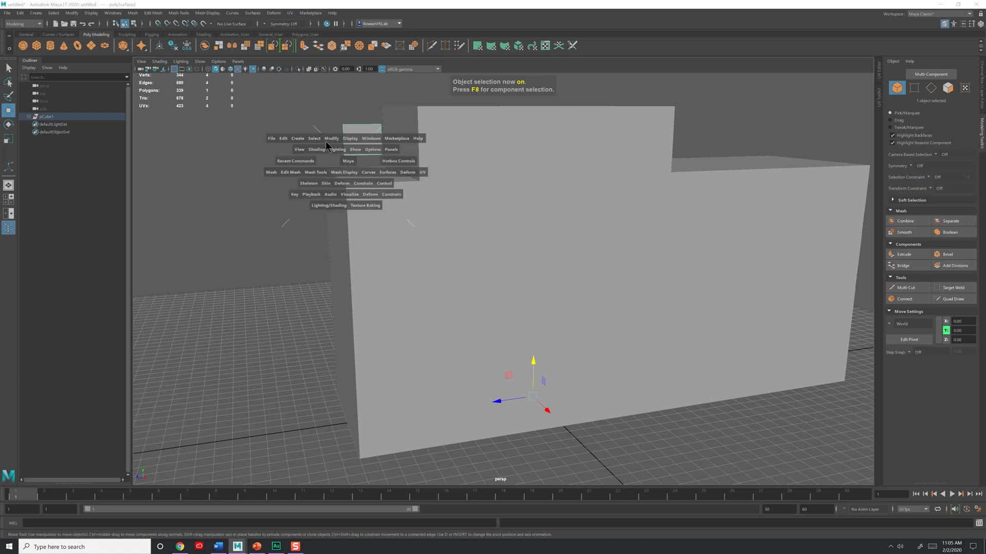
mouse_move(355, 165)
middle_down()
mouse_move(355, 204)
mouse_move(375, 193)
middle_up()
- Cut a new edge loop and move the small step piece to the left
shift+right_drag(341, 172, 378, 182)
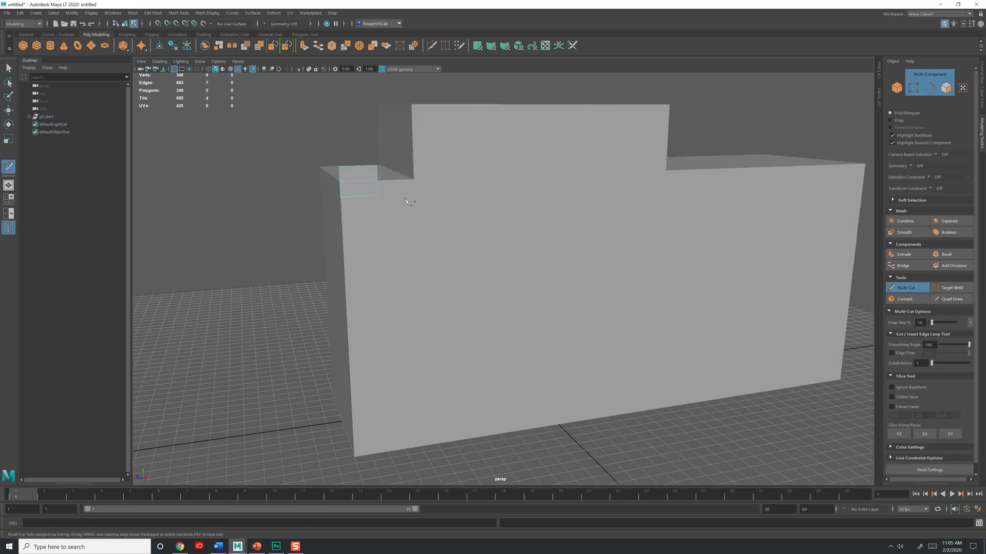
mouse_move(409, 202)
alt+middle_down()
mouse_move(429, 223)
mouse_move(382, 209)
alt+middle_up()
double_click(435, 183)
key(w)
click(358, 186)
key(F8)
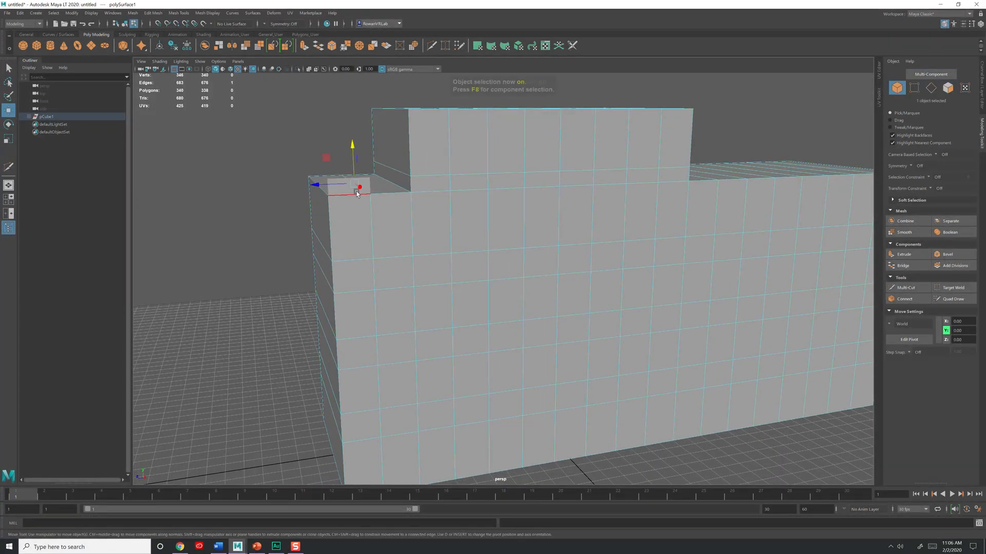
click(350, 189)
drag(350, 189, 257, 198)
- Insert an edge loop along the wall top and move the small block down
alt+middle_drag(257, 198, 362, 209)
click(381, 213)
shift+right_drag(381, 213, 353, 214)
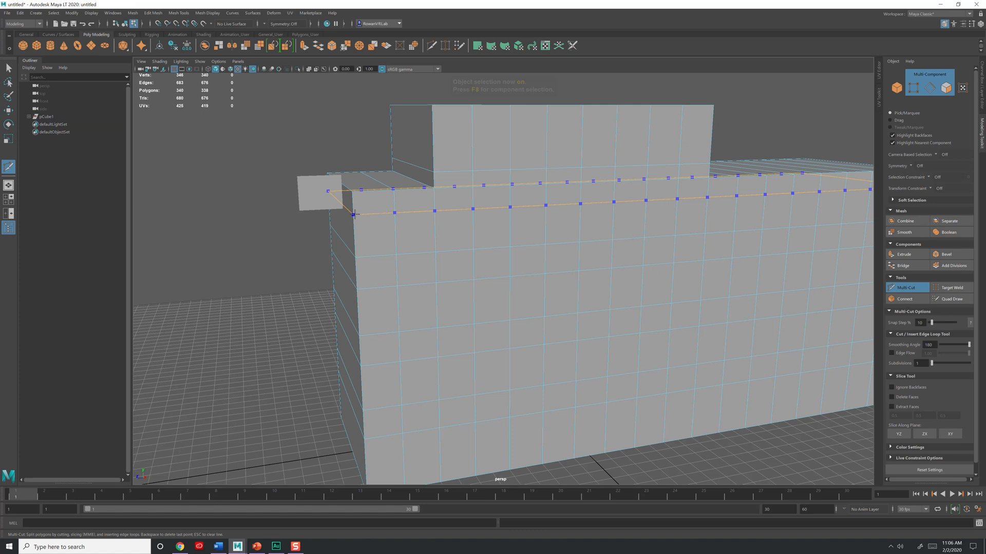
ctrl+click(352, 214)
key(w)
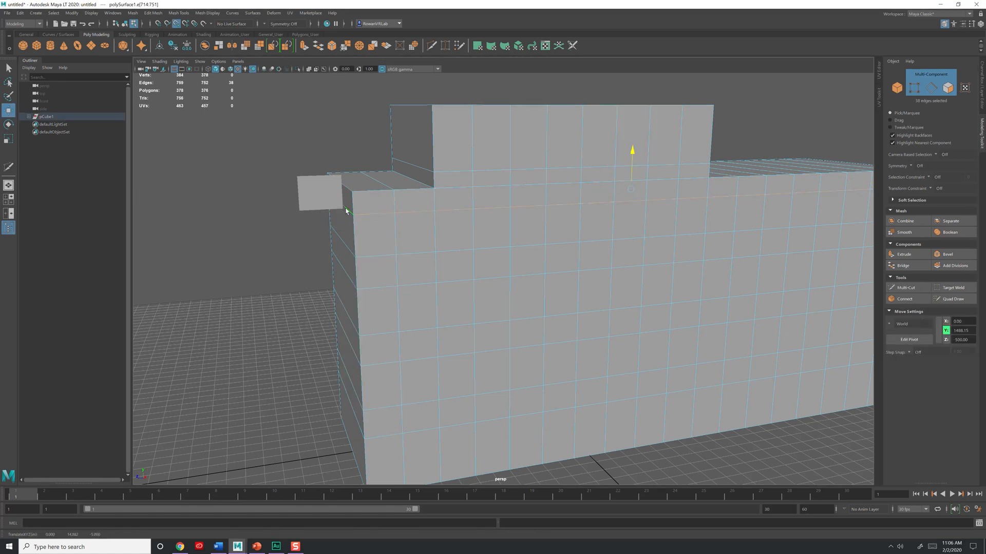
alt+middle_drag(345, 211, 442, 221)
click(314, 138)
key(F8)
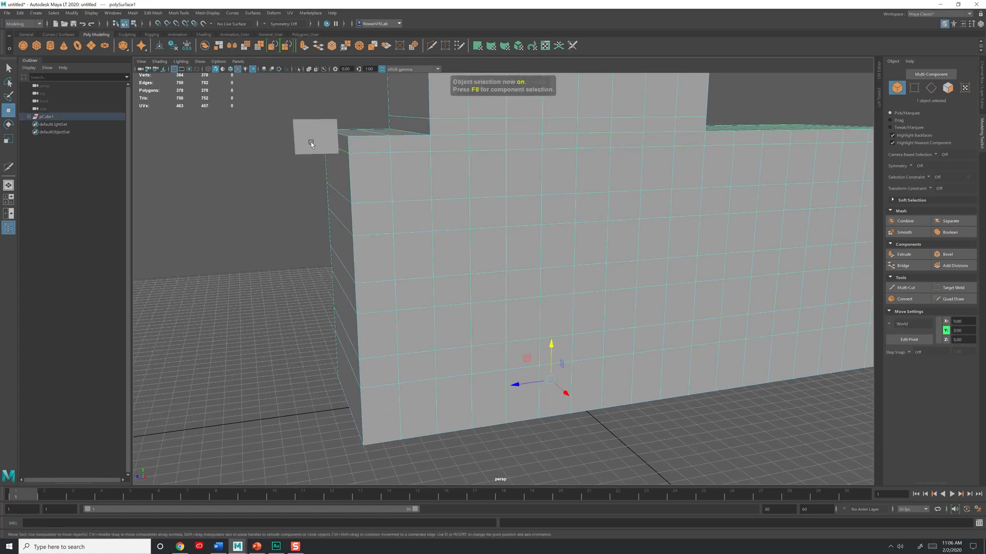
click(311, 143)
alt+middle_drag(310, 141, 330, 231)
- Cut a loop near the wall bottom, undo it, and add a loop across the raised top block
drag(331, 293, 334, 348)
shift+right_drag(397, 346, 337, 351)
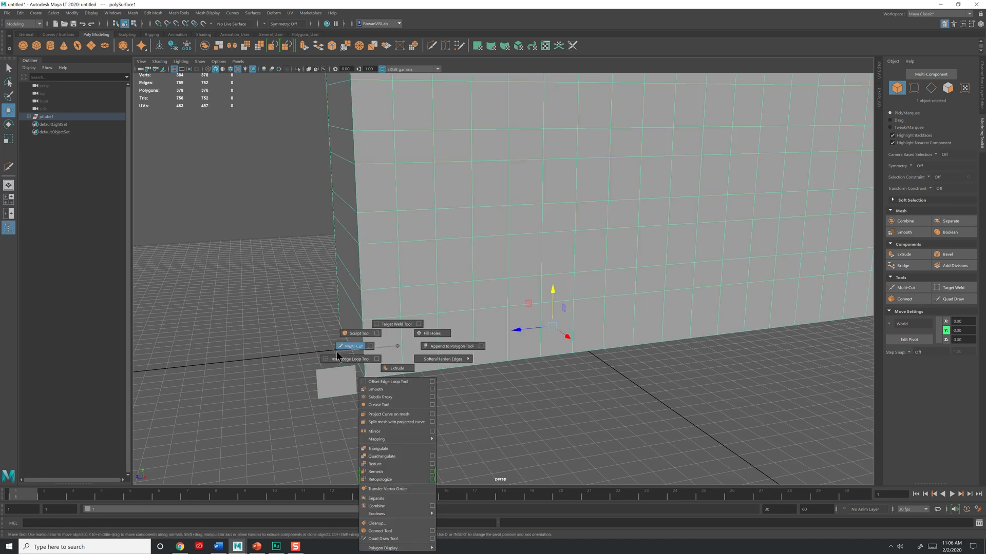
ctrl+click(401, 338)
key(w)
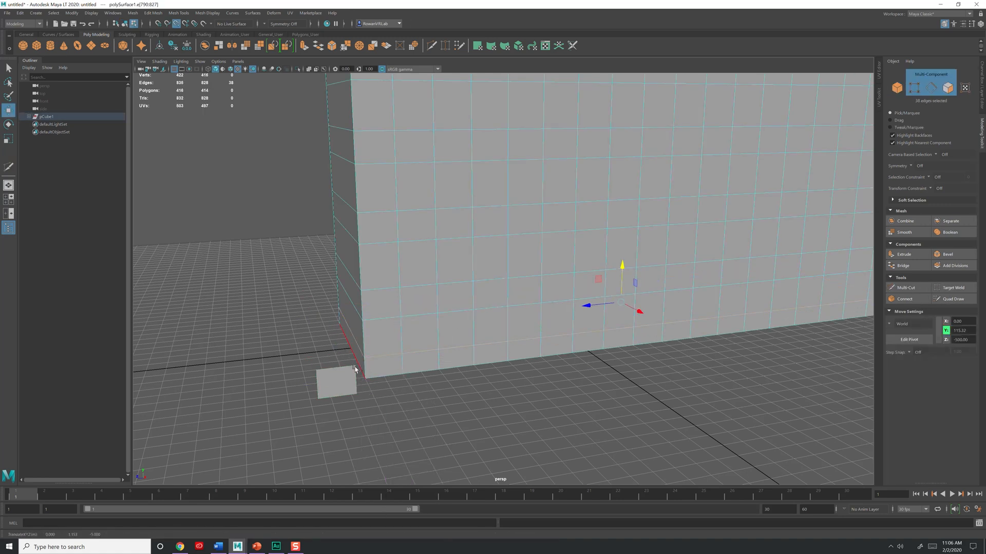
key(F8)
key(f)
key(ctrl+z)
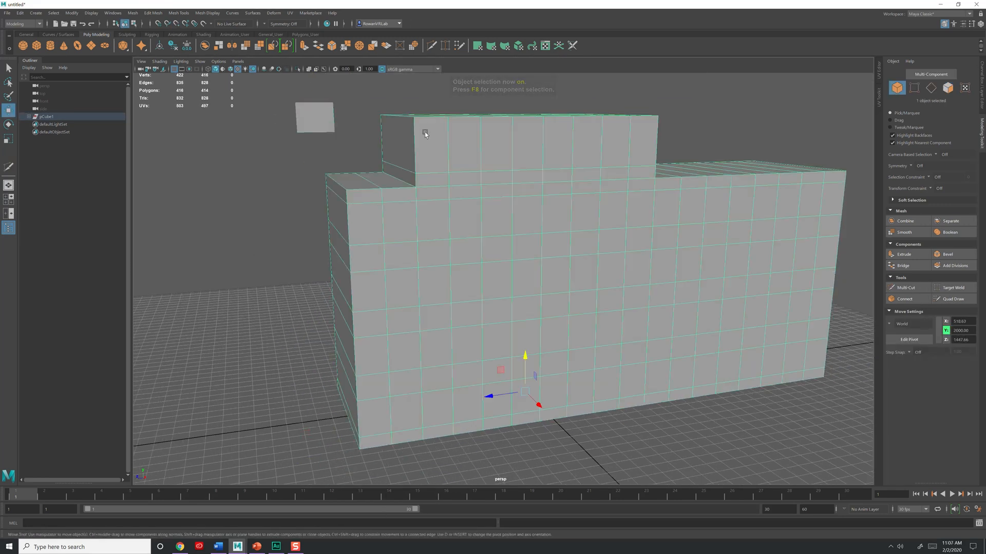
shift+right_drag(449, 138, 416, 136)
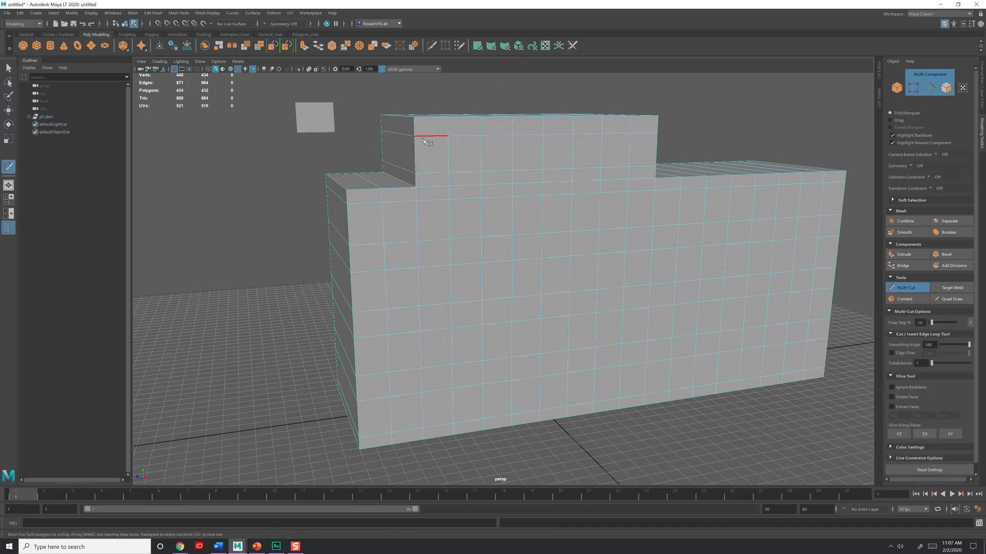
ctrl+click(424, 140)
key(w)
drag(512, 93, 513, 93)
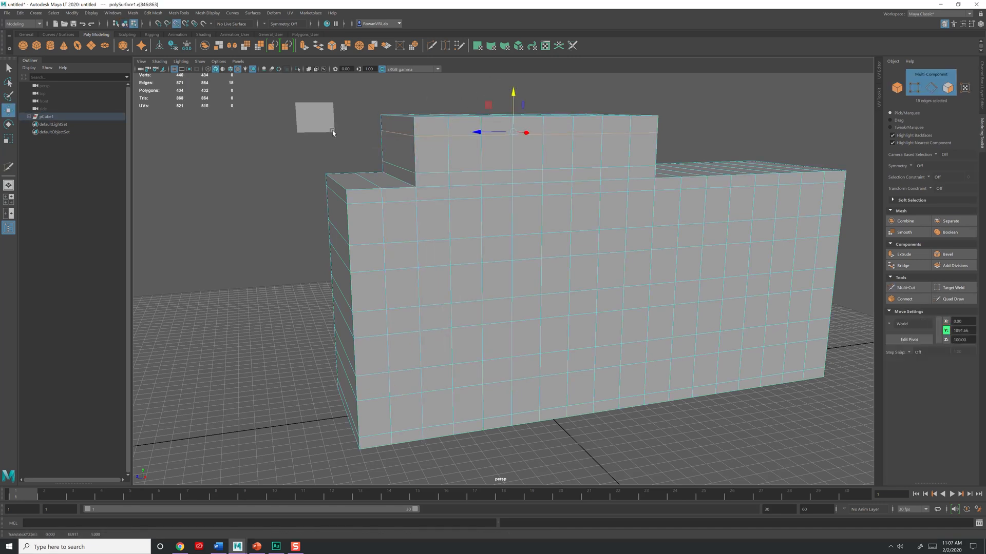
- Shift the selected band of vertices along X and orbit to the long subdivided side
key(F8)
alt+drag(356, 162, 486, 276)
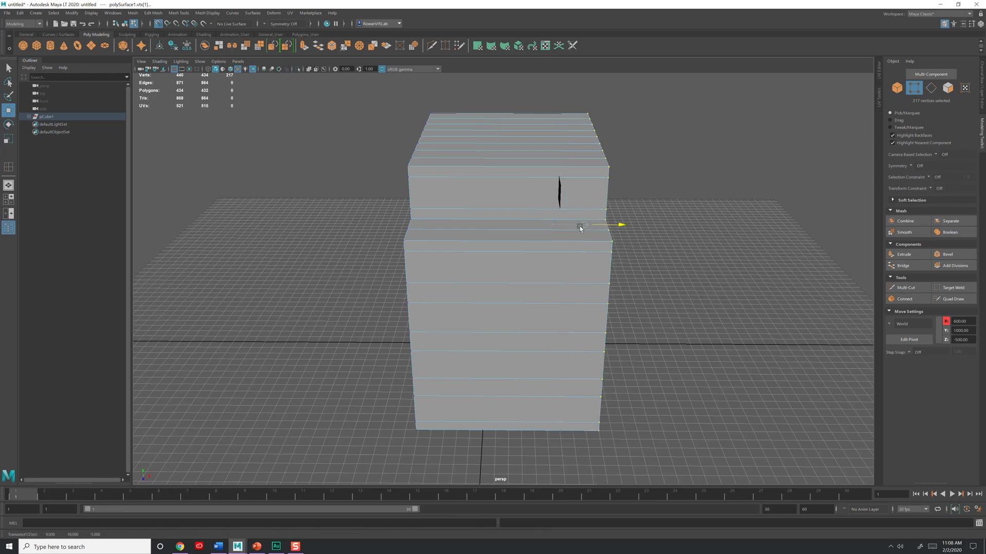
mouse_move(585, 228)
mouse_down()
mouse_move(542, 232)
mouse_move(431, 184)
mouse_up()
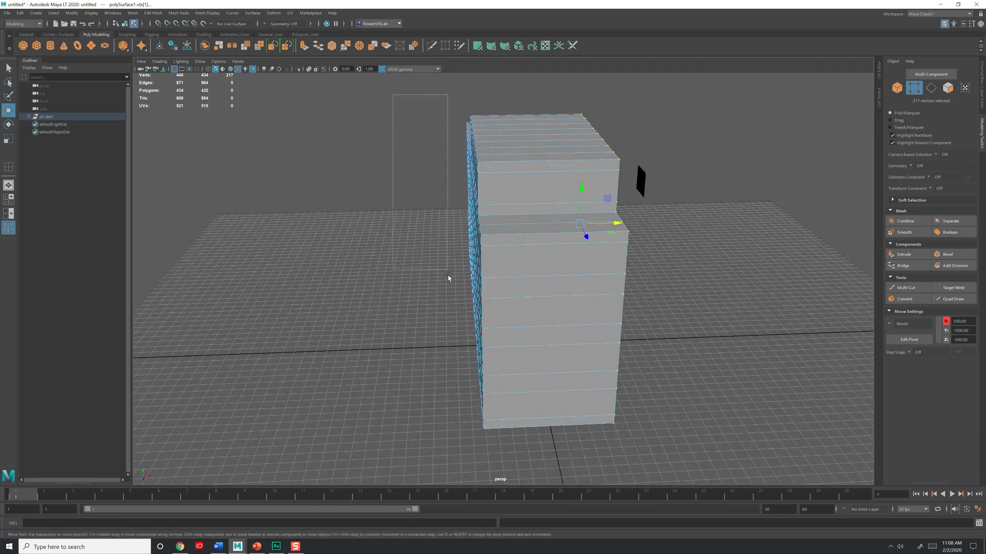
mouse_move(488, 462)
alt+mouse_down()
mouse_move(468, 429)
mouse_move(502, 230)
mouse_move(475, 359)
mouse_move(485, 371)
mouse_move(470, 376)
alt+mouse_up()
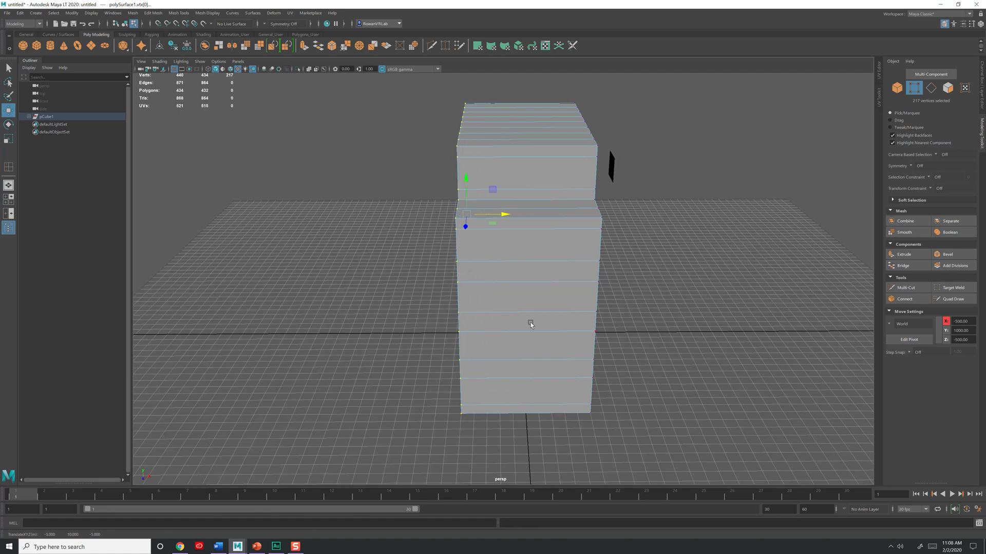
alt+drag(532, 344, 502, 346)
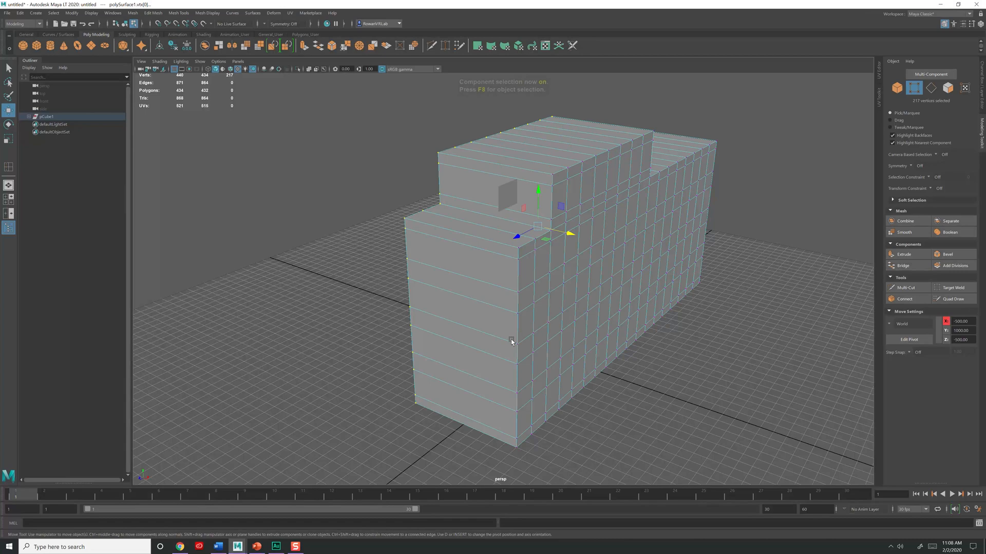
- Insert multiple vertical edge loops across the front wall, then check the brick references
shift+right_drag(505, 270, 333, 197)
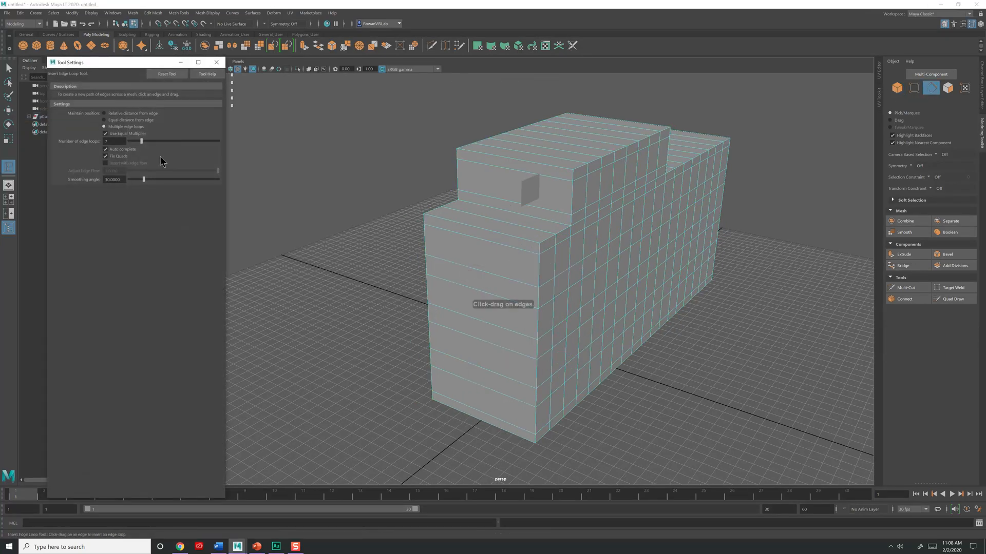
click(478, 235)
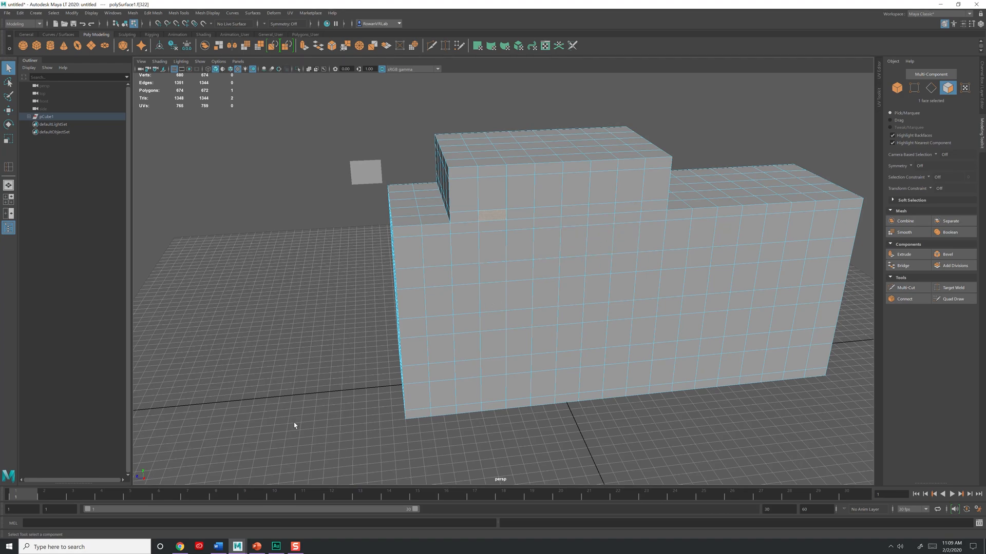
click(180, 547)
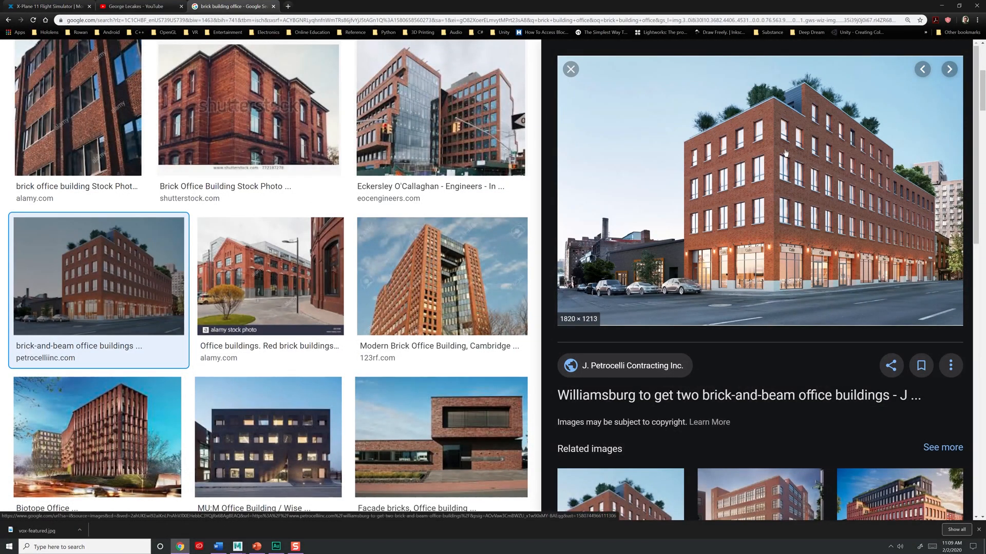
click(936, 6)
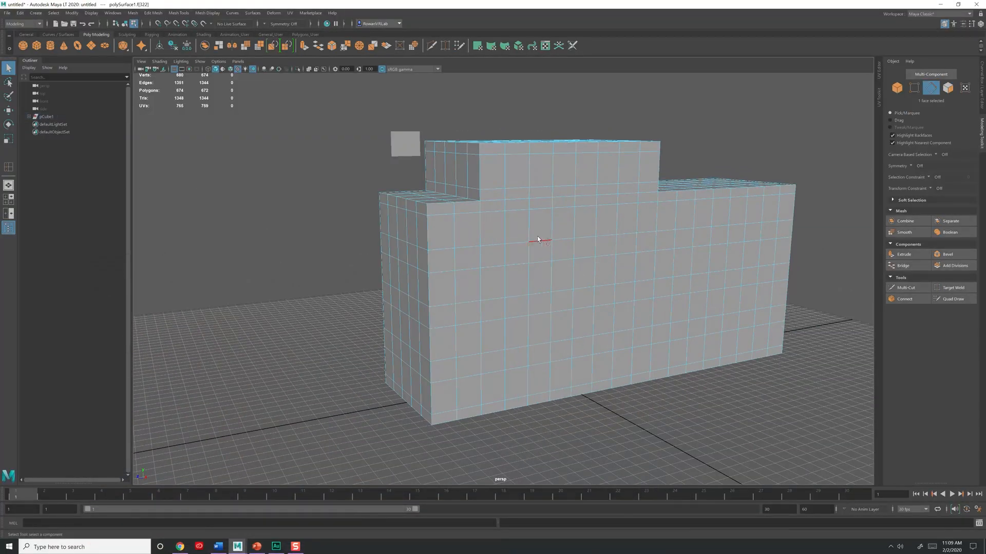
- Select three vertical edge loops running down the building's walls
alt+drag(538, 240, 446, 243)
double_click(446, 242)
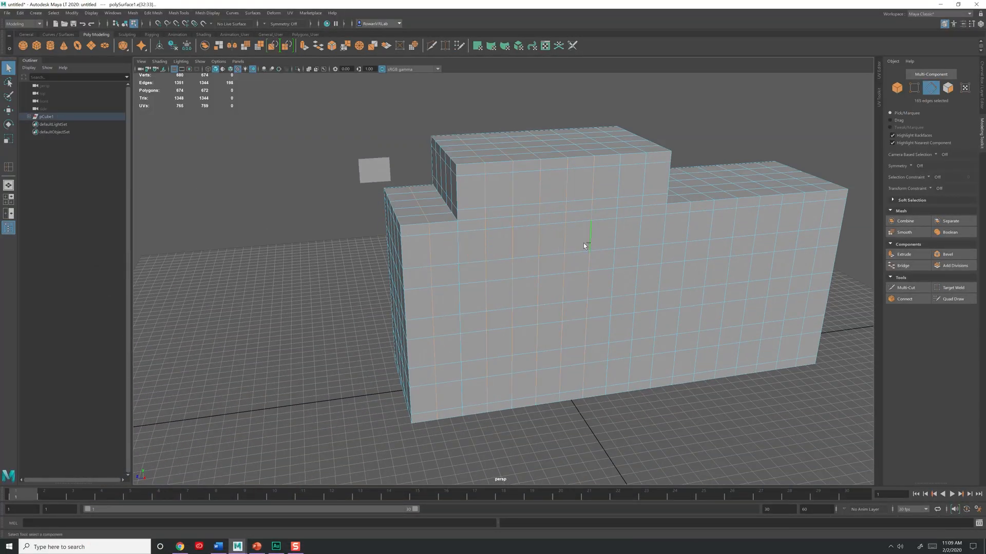
alt+drag(660, 240, 457, 267)
shift+double_click(422, 256)
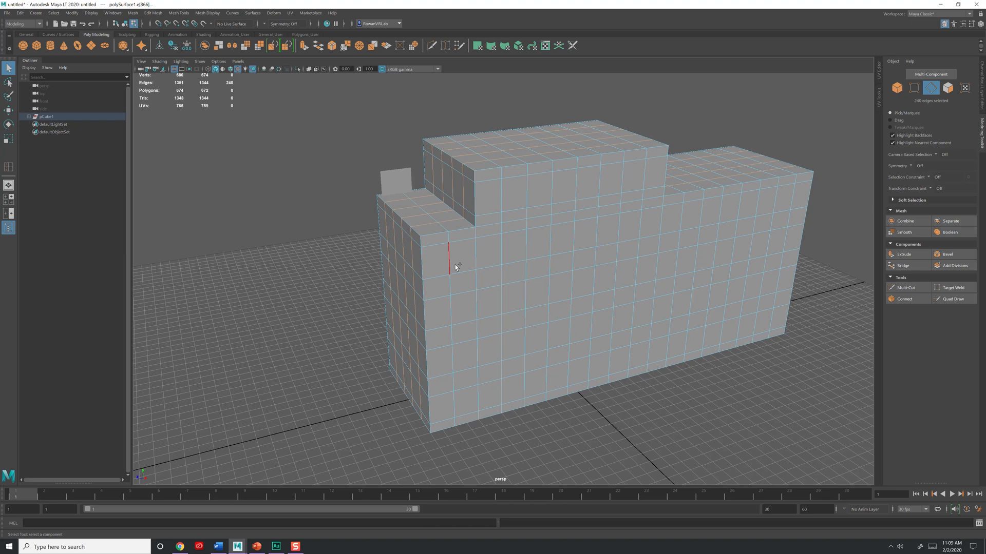
shift+double_click(644, 222)
alt+drag(766, 245, 512, 258)
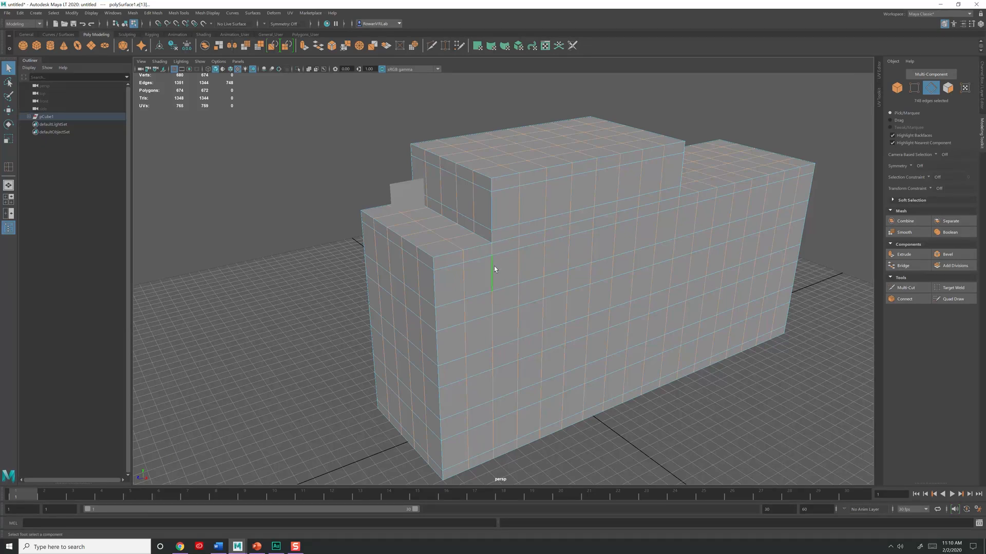
scroll(495, 249, up, 2)
scroll(496, 249, up, 2)
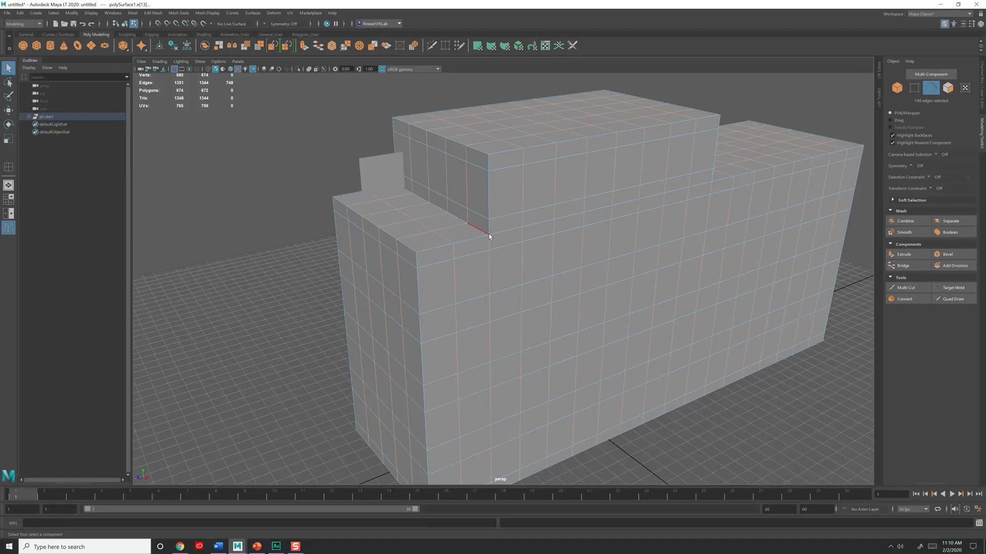
scroll(506, 277, down, 3)
scroll(537, 239, up, 2)
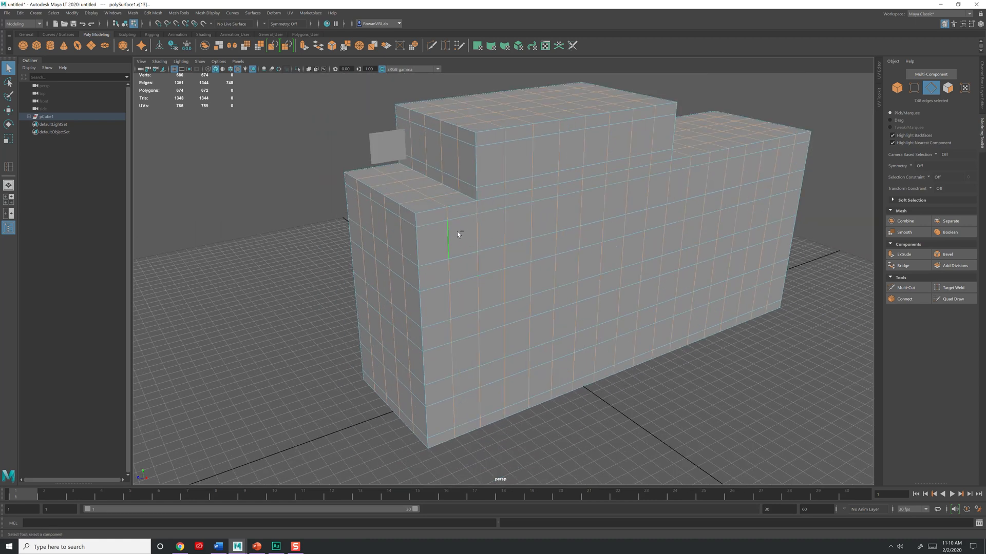
- Bevel the selected edge loops into doubled lines and inspect the corner
shift+right_drag(458, 232, 489, 232)
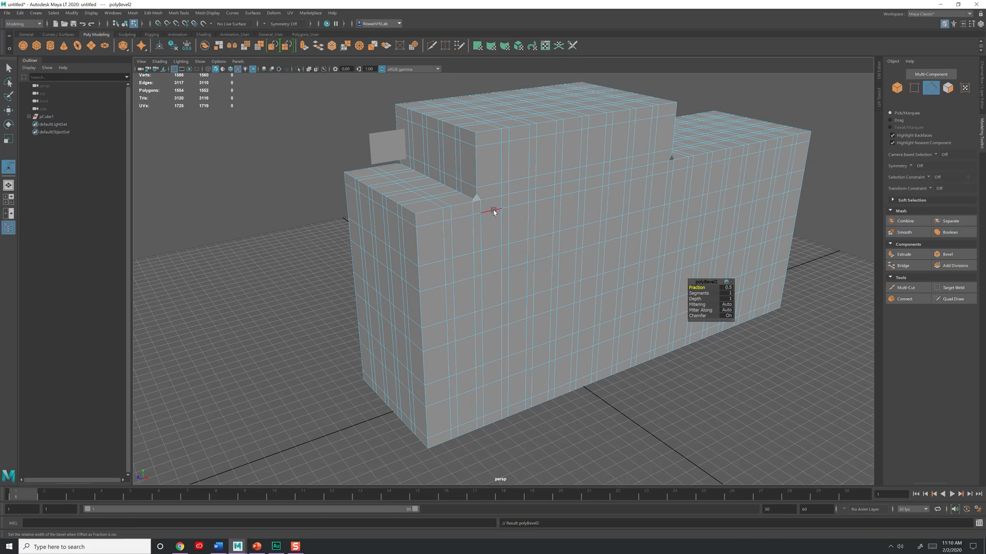
scroll(499, 190, up, 3)
alt+drag(499, 190, 514, 285)
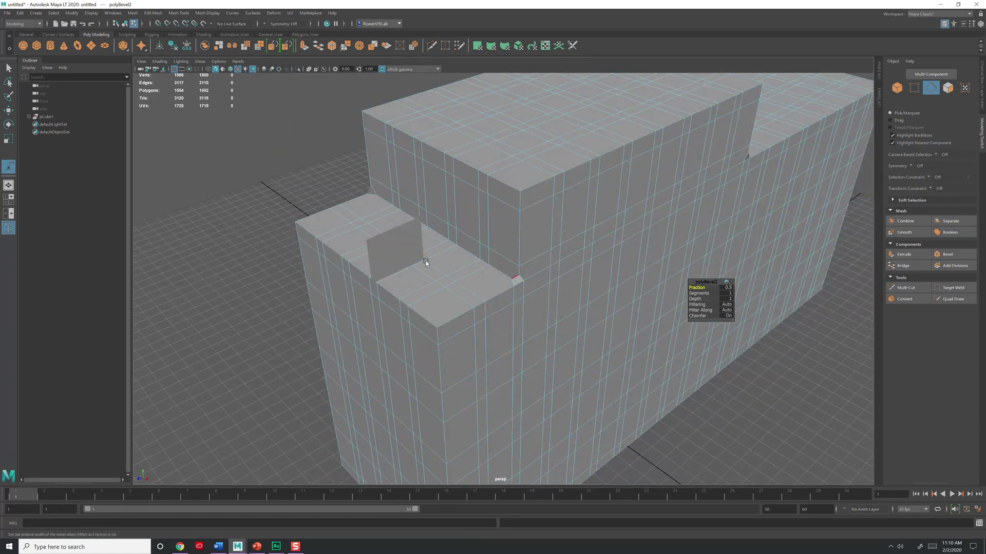
alt+drag(426, 263, 545, 240)
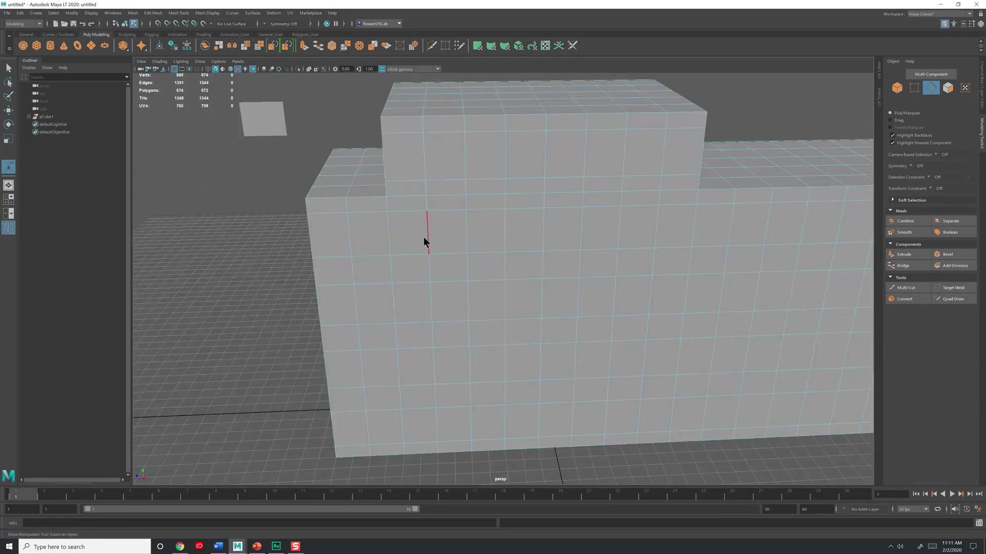
- Try two Multi-Cut edge loops down the wall, then undo them
shift+right_drag(418, 236, 417, 289)
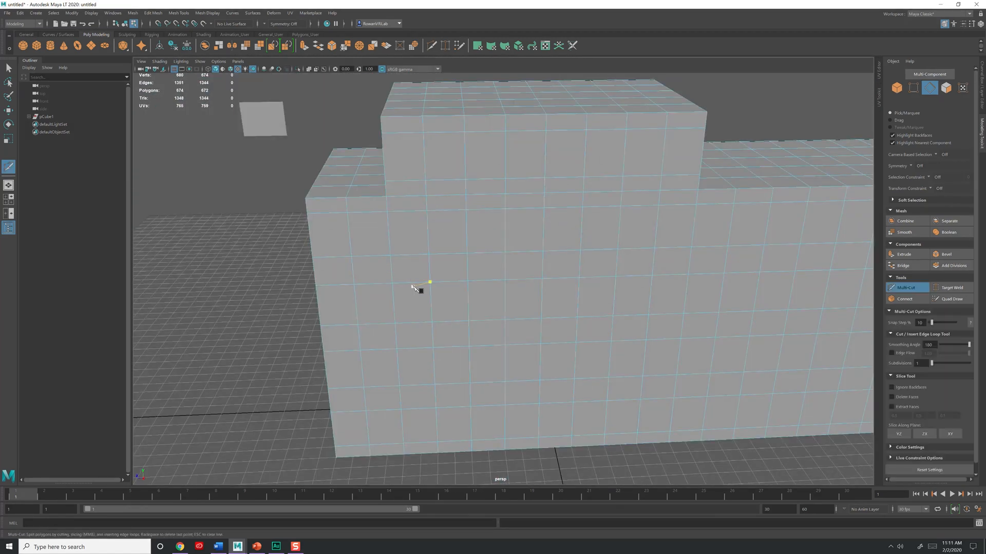
alt+middle_drag(417, 289, 441, 445)
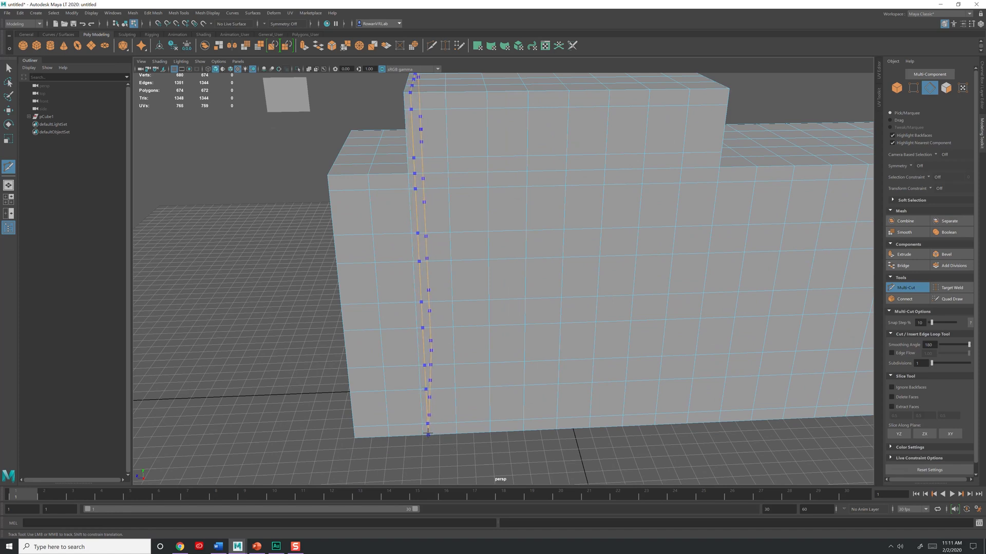
ctrl+click(434, 433)
ctrl+click(451, 431)
alt+drag(590, 396, 513, 366)
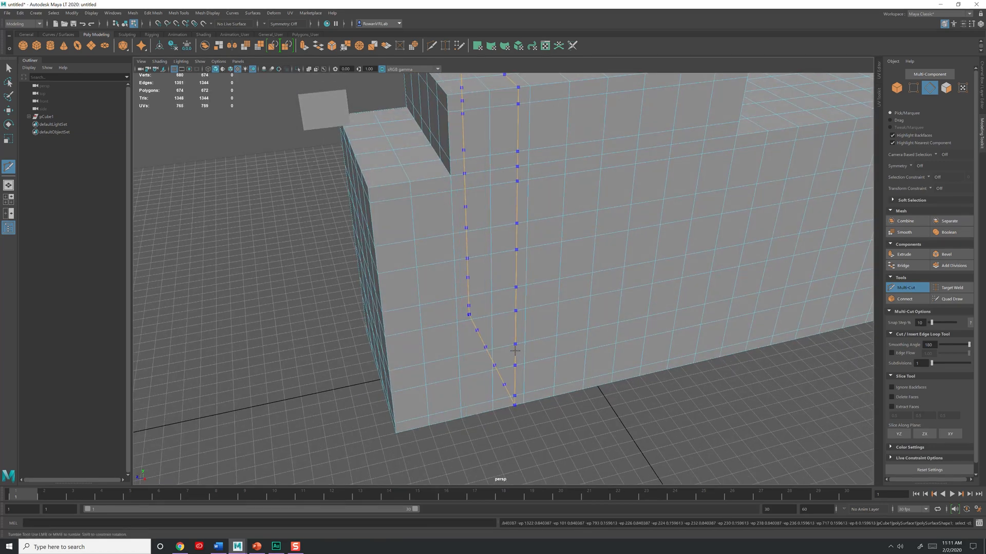
key(ctrl+z)
key(ctrl+z)
key(ctrl+z)
- Bevel the selected edges and bring the bevel fraction down to zero
mouse_move(738, 300)
alt+mouse_down()
mouse_move(603, 264)
mouse_move(519, 255)
alt+mouse_up()
scroll(616, 243, up, 5)
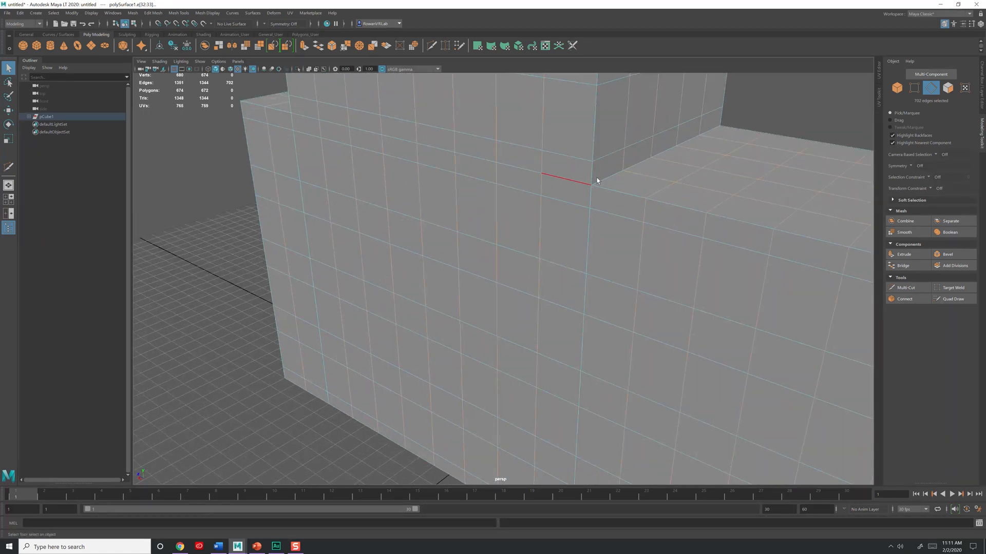
scroll(489, 241, down, 5)
mouse_move(546, 159)
alt+mouse_down()
mouse_move(602, 258)
mouse_move(480, 208)
alt+mouse_up()
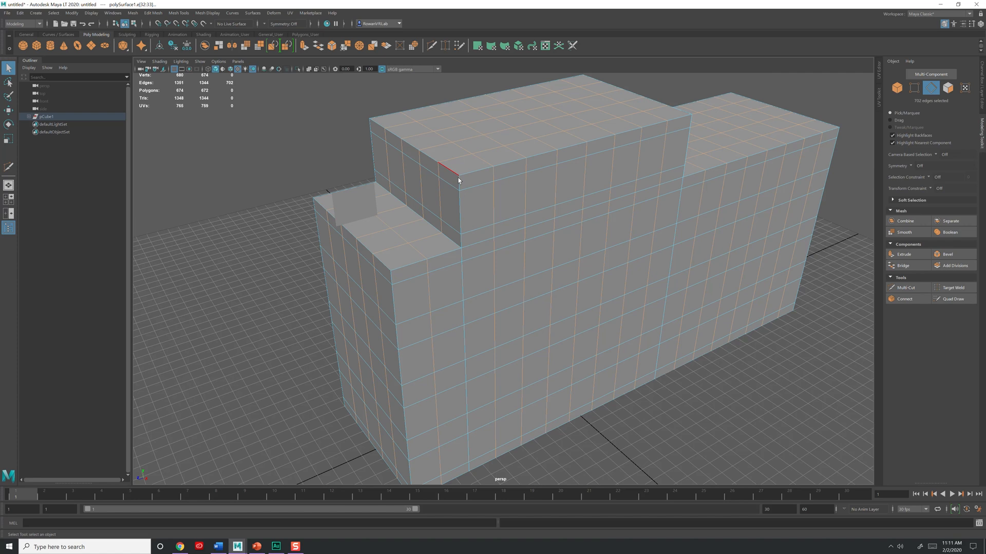
scroll(516, 307, up, 2)
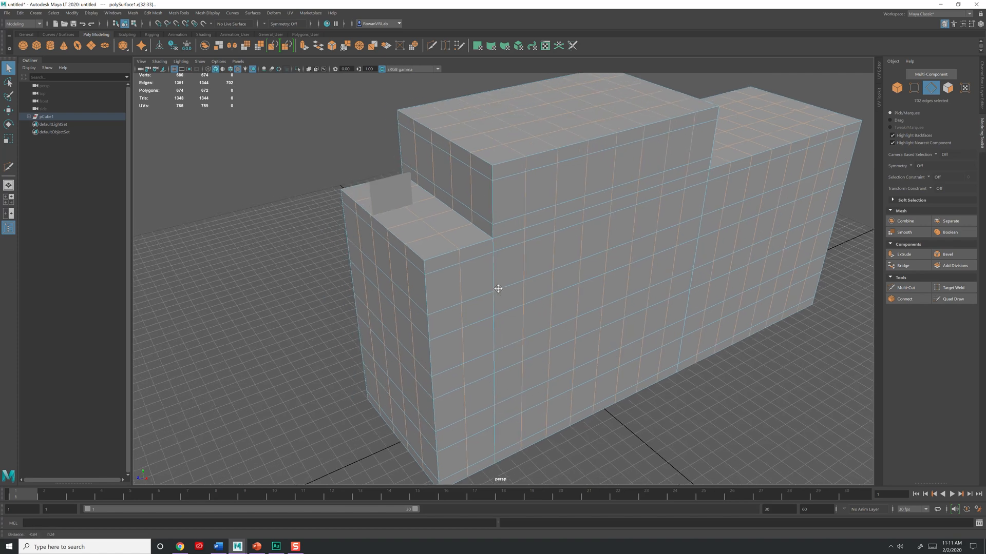
shift+right_drag(497, 199, 530, 197)
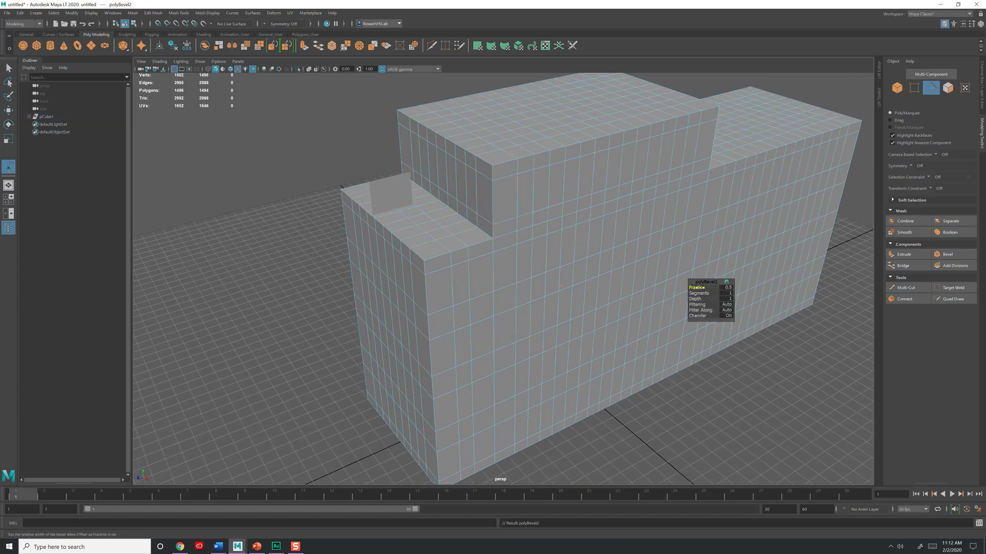
mouse_move(540, 308)
middle_down()
mouse_move(462, 308)
mouse_move(539, 308)
middle_up()
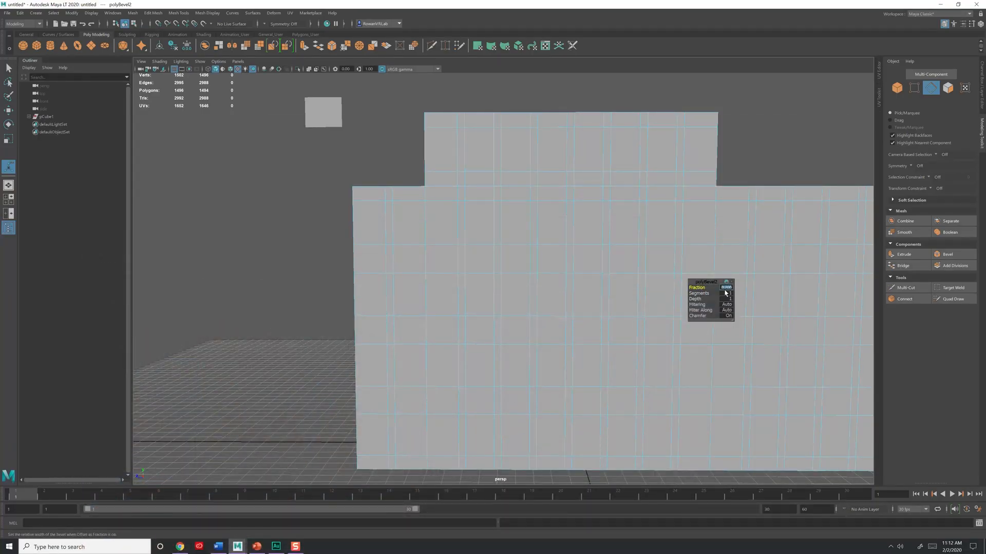
middle_drag(739, 292, 685, 223)
alt+drag(687, 318, 488, 201)
- Select the mesh and slice two new edge loops across the wall with Multi-Cut
mouse_move(488, 201)
right_down()
mouse_move(523, 182)
mouse_move(445, 204)
right_up()
click(489, 207)
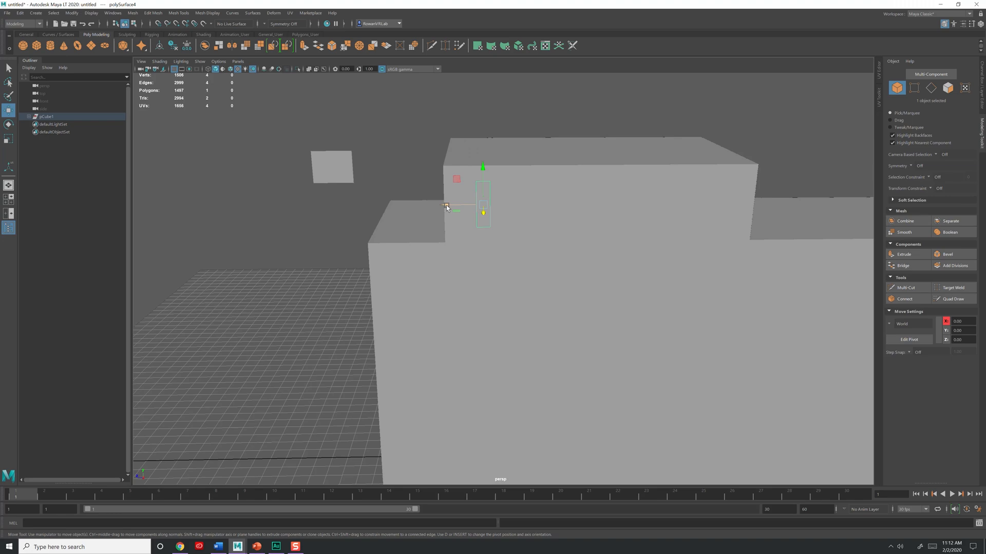
alt+drag(446, 206, 493, 220)
click(160, 61)
click(154, 129)
right_drag(461, 208, 462, 186)
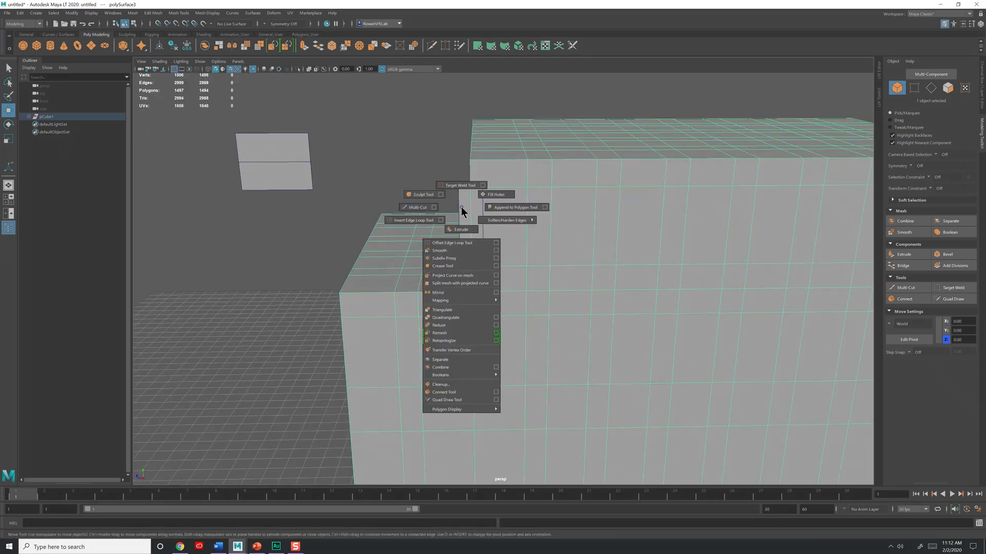
double_click(489, 231)
key(w)
mouse_move(489, 227)
alt+mouse_down()
mouse_move(412, 246)
mouse_move(515, 244)
mouse_move(466, 175)
alt+mouse_up()
- Insert vertical edge loops through the wall, returning to object mode after
key(F8)
right_drag(469, 171, 429, 172)
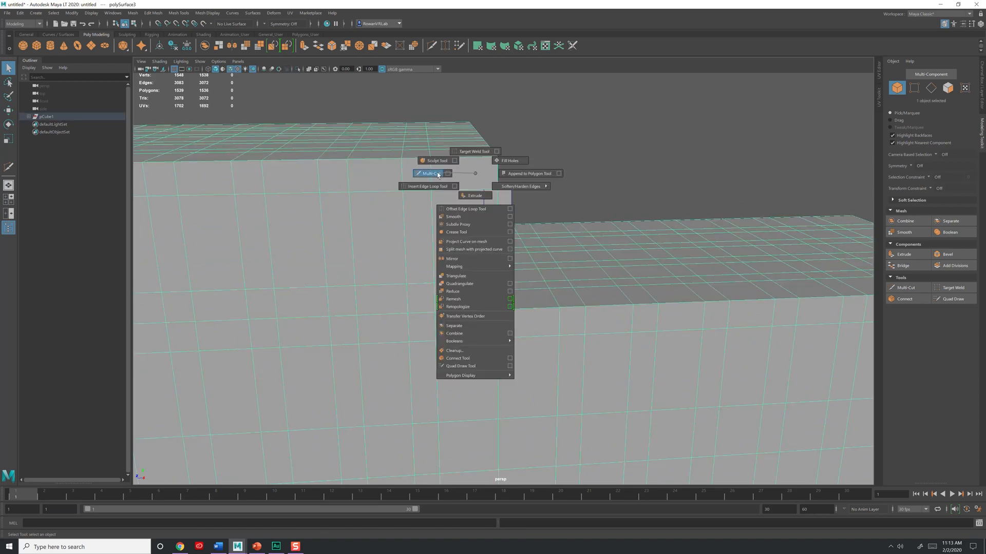
double_click(484, 195)
alt+drag(484, 196, 719, 192)
key(F8)
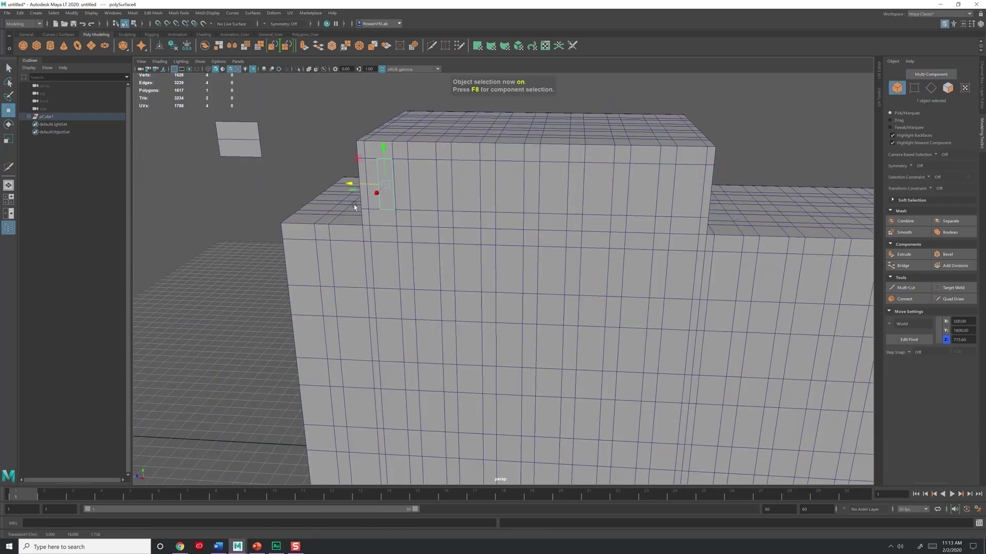
alt+drag(353, 204, 506, 239)
- Add a cut near the upper block, select a wall edge loop and switch to face selection
shift+right_drag(507, 238, 466, 237)
mouse_move(521, 236)
alt+mouse_down()
mouse_move(526, 203)
mouse_move(434, 196)
mouse_move(522, 244)
alt+mouse_up()
key(F8)
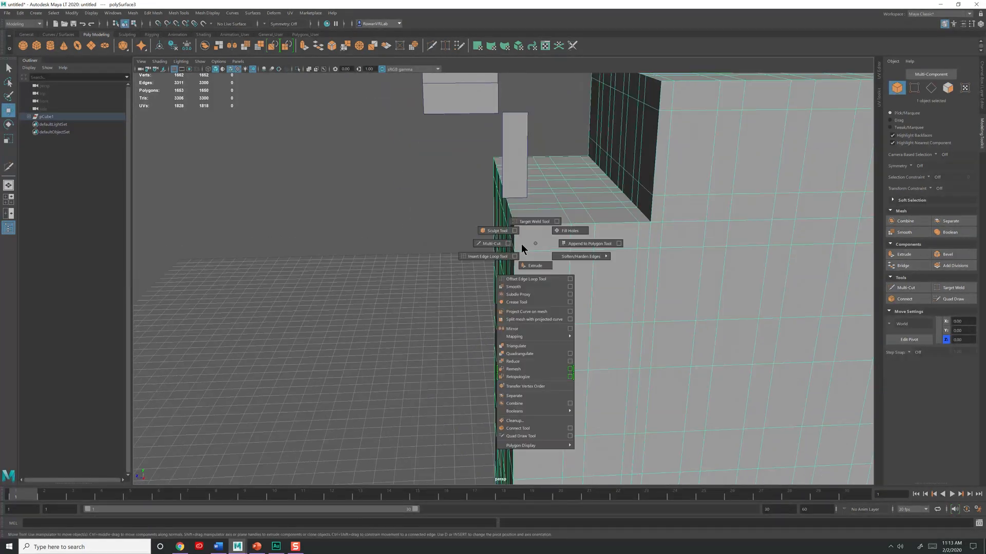
right_drag(521, 244, 528, 230)
double_click(529, 237)
scroll(527, 113, down, 5)
mouse_move(526, 113)
alt+mouse_down()
mouse_move(585, 231)
mouse_move(632, 248)
mouse_move(603, 271)
mouse_move(693, 259)
mouse_move(601, 285)
alt+mouse_up()
key(ctrl+F11)
scroll(640, 271, up, 3)
- Select the rows of window faces on every side of the building
shift+double_click(601, 286)
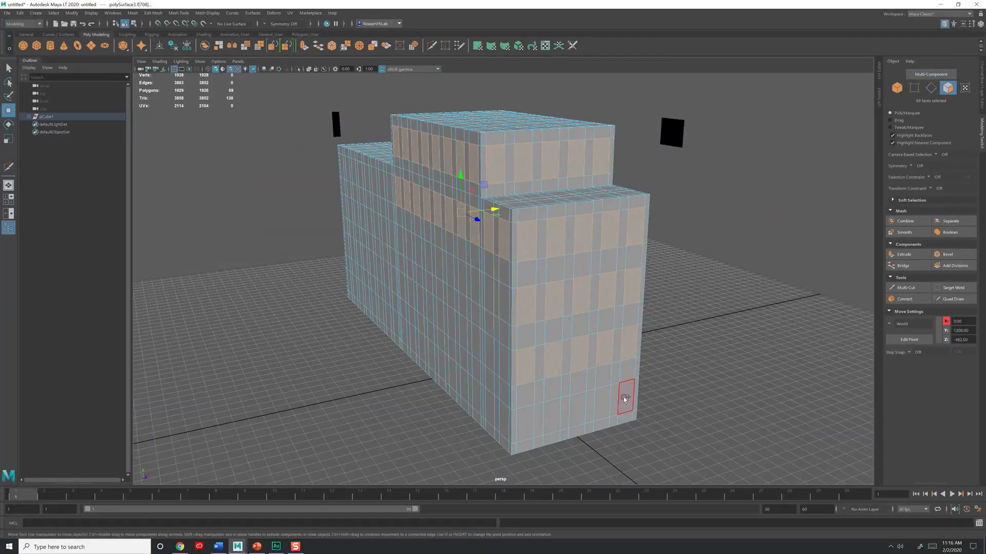
mouse_move(625, 396)
alt+mouse_down()
mouse_move(467, 352)
mouse_move(493, 335)
alt+mouse_up()
shift+double_click(494, 335)
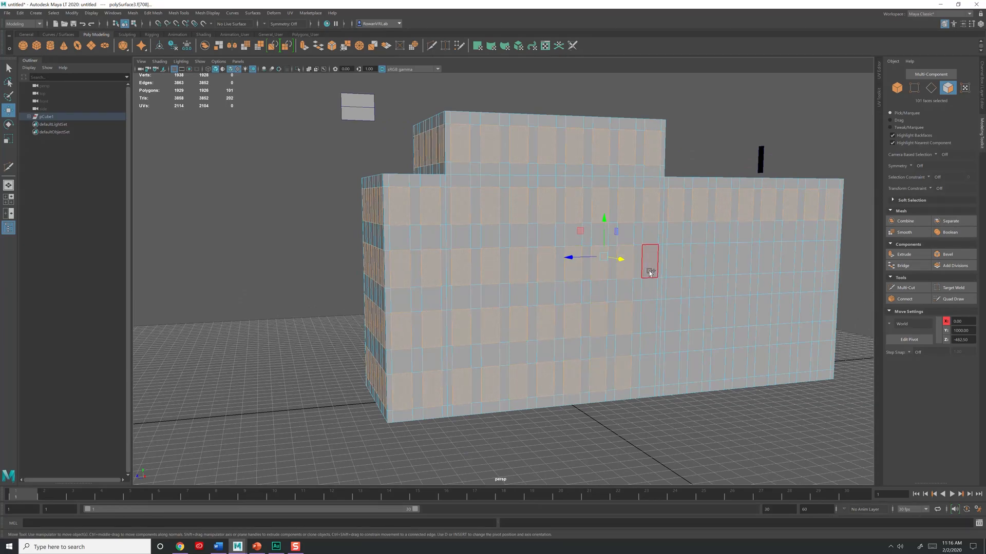
mouse_move(719, 309)
alt+mouse_down()
mouse_move(662, 355)
mouse_move(660, 264)
mouse_move(414, 235)
alt+mouse_up()
shift+double_click(661, 353)
shift+double_click(414, 235)
alt+drag(605, 356, 473, 194)
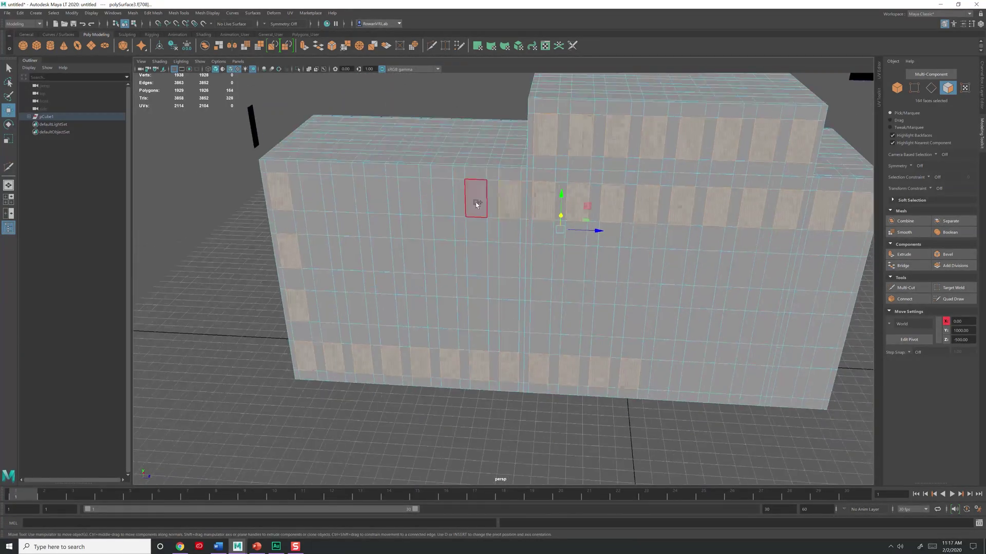
shift+double_click(597, 321)
alt+drag(818, 379, 541, 292)
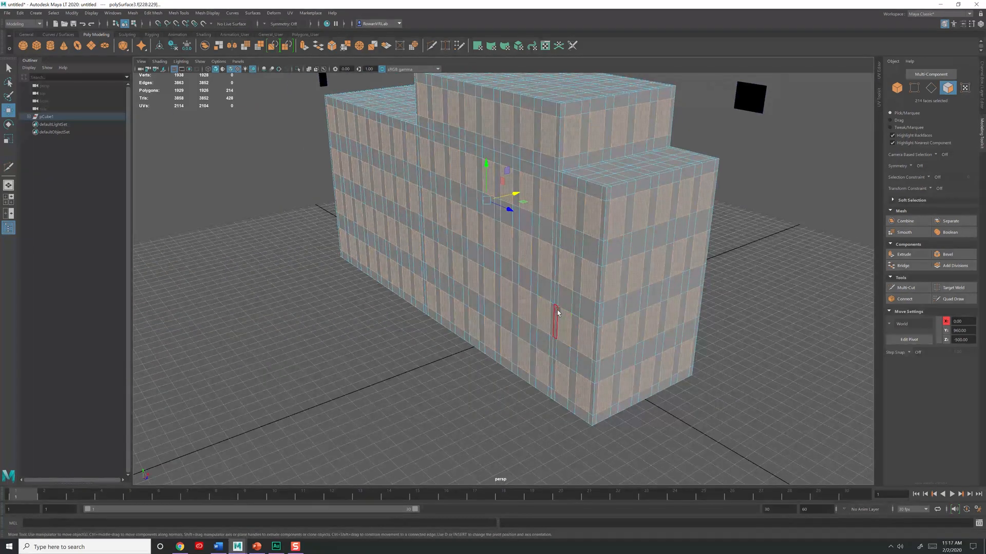
- Extrude the selected window faces inward into recesses and clear the selection
mouse_move(513, 237)
shift+right_down()
mouse_move(539, 249)
mouse_move(514, 257)
shift+right_up()
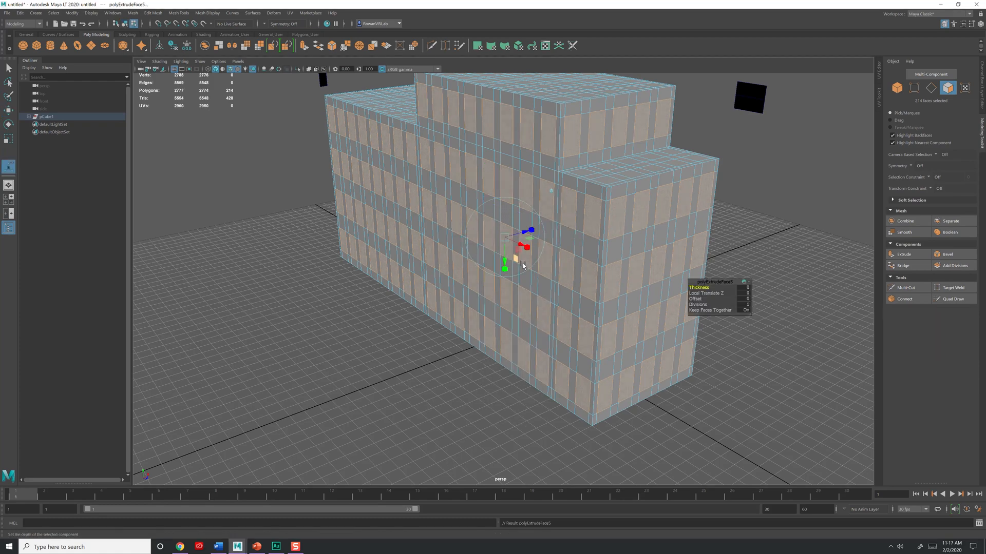
mouse_move(517, 240)
mouse_down()
mouse_move(608, 158)
mouse_move(564, 236)
mouse_up()
key(q)
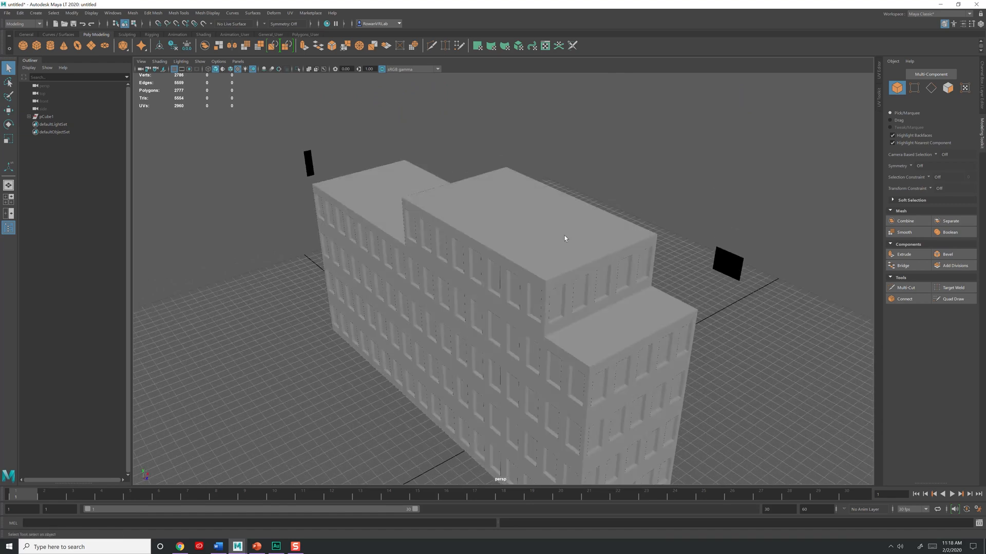
- Select the building and narrow a face selection down to the two roof tops
click(556, 233)
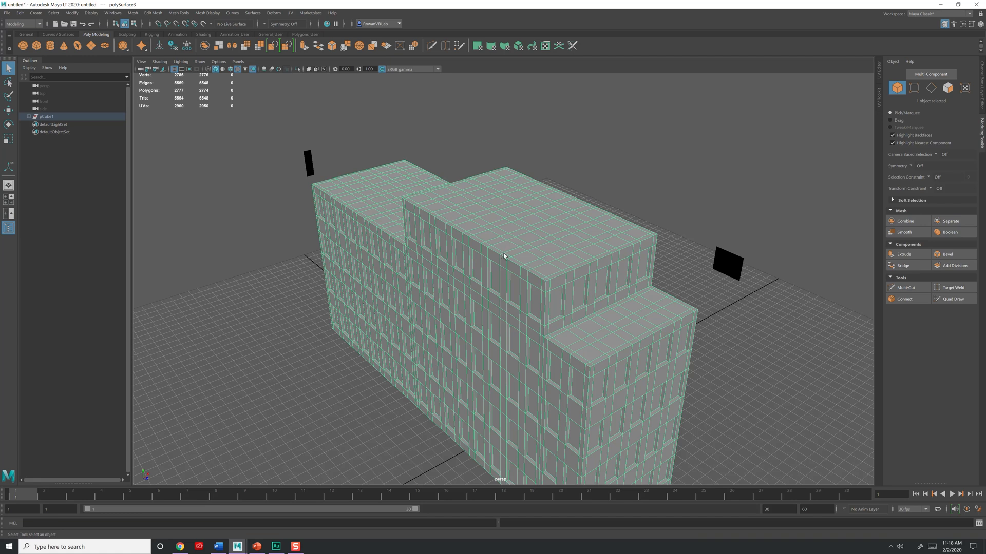
scroll(394, 186, up, 2)
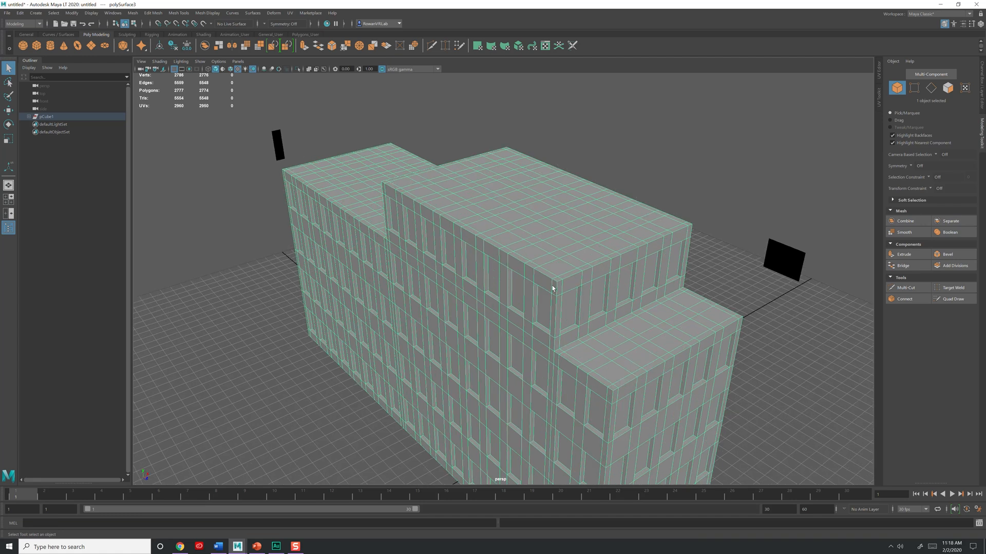
scroll(574, 291, up, 1)
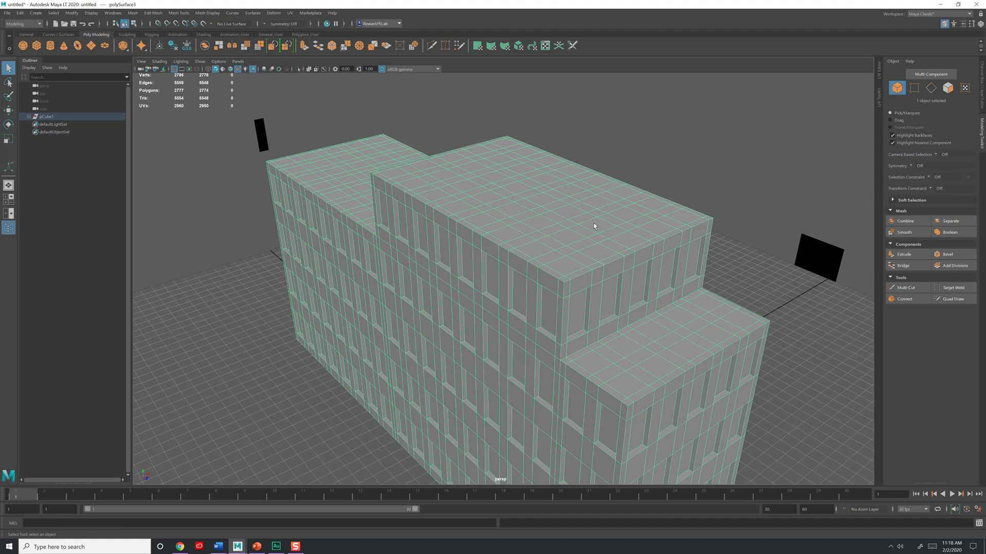
mouse_move(593, 222)
alt+mouse_down()
mouse_move(616, 254)
mouse_move(648, 269)
alt+mouse_up()
mouse_move(463, 209)
alt+mouse_down()
mouse_move(565, 315)
mouse_move(616, 273)
alt+mouse_up()
- Extrude the roof faces with an offset to form a raised rim around each roof
key(w)
alt+drag(279, 356, 483, 247)
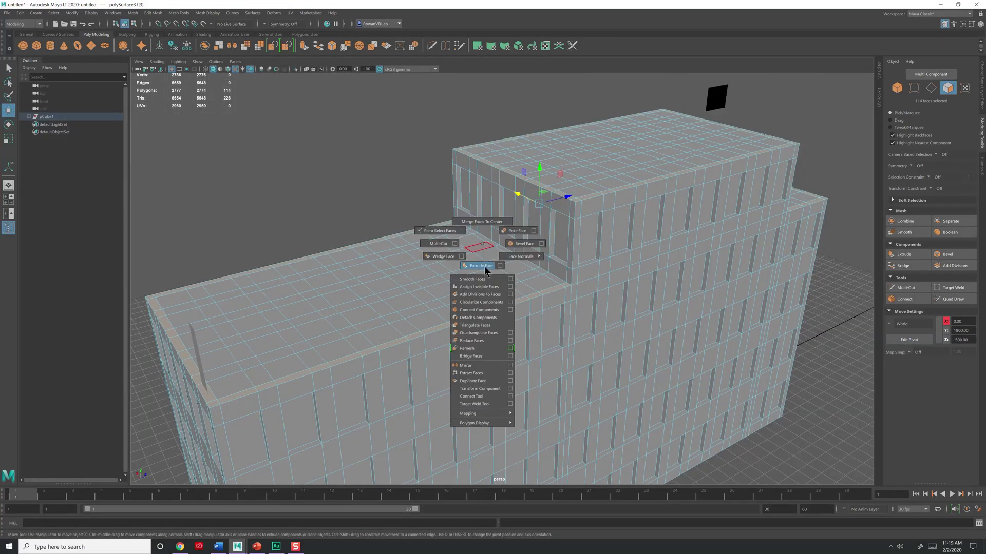
shift+right_drag(483, 247, 482, 227)
drag(801, 166, 803, 161)
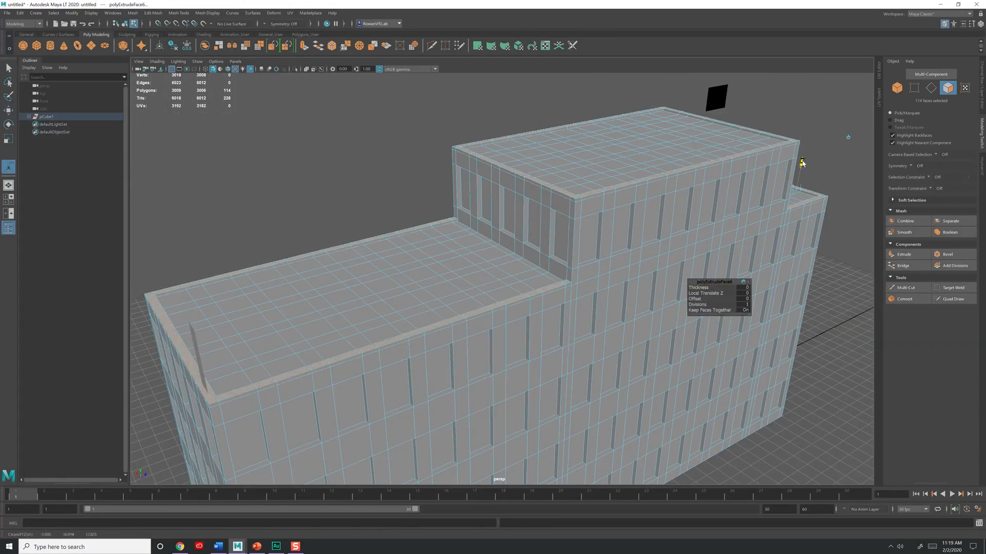
scroll(594, 323, up, 5)
scroll(544, 300, up, 3)
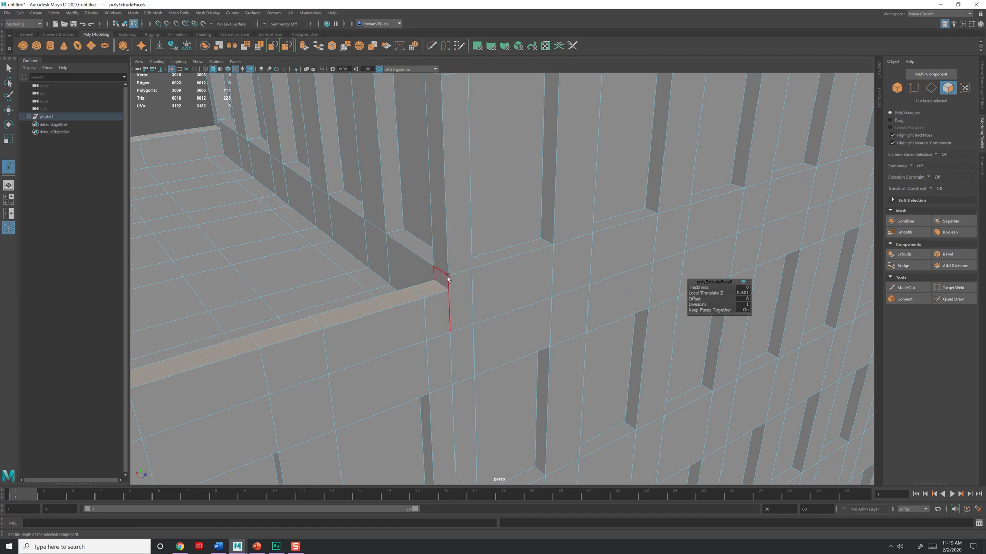
key(q)
alt+drag(445, 281, 581, 246)
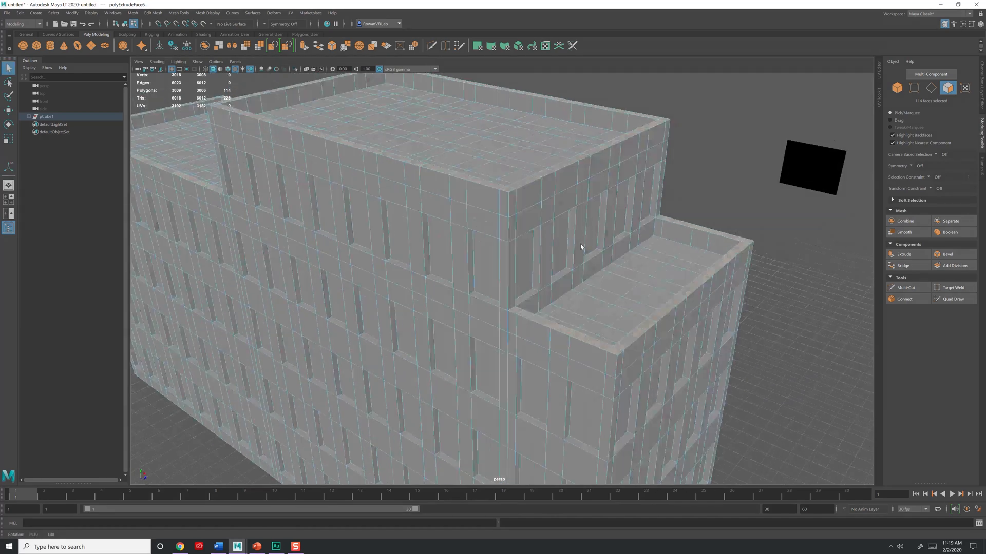
scroll(545, 259, up, 2)
scroll(539, 265, up, 3)
scroll(515, 300, up, 3)
scroll(477, 254, up, 2)
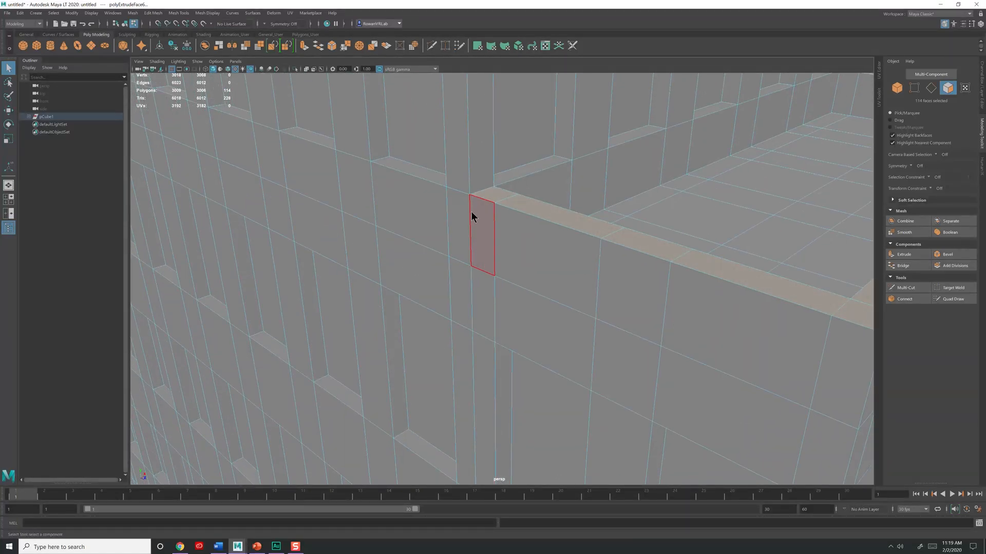
- Turn on X-Ray shading, find the stray faces inside the wall and delete them
click(157, 62)
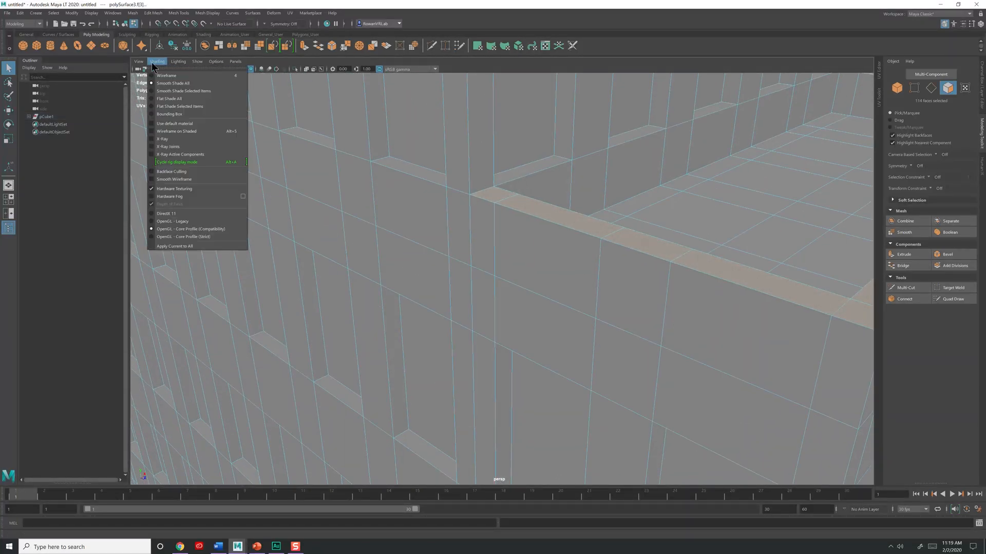
click(163, 139)
alt+drag(486, 236, 469, 201)
alt+middle_drag(455, 189, 488, 265)
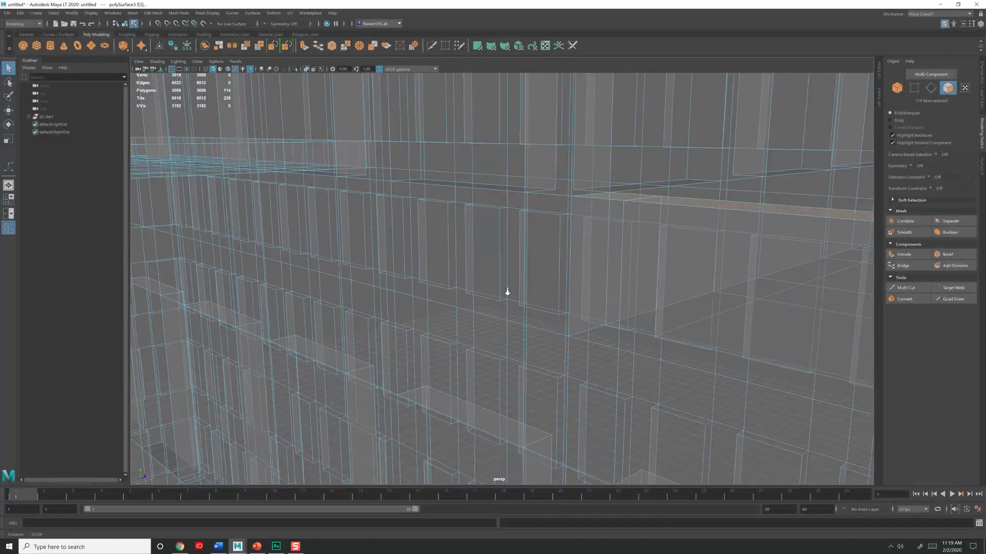
click(484, 219)
alt+drag(484, 218, 559, 254)
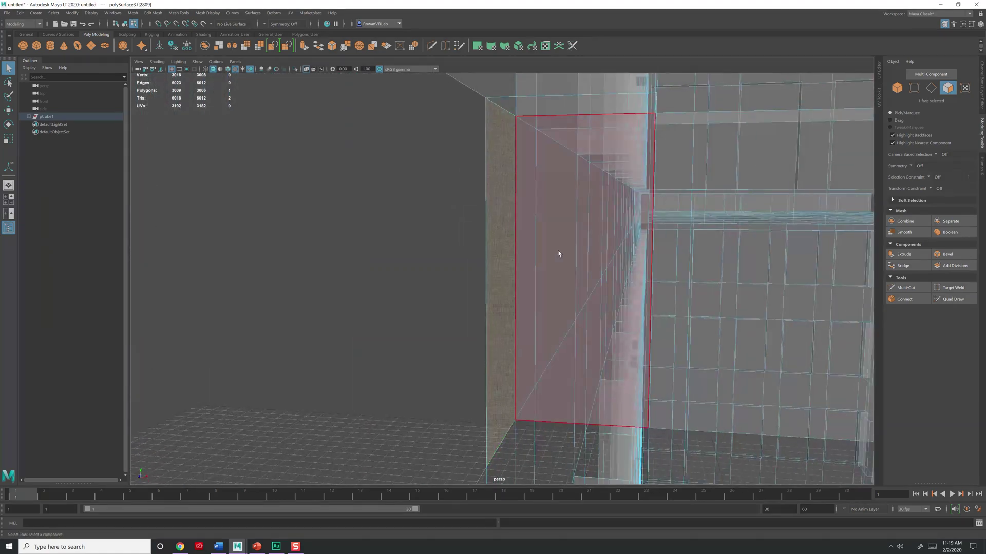
click(540, 279)
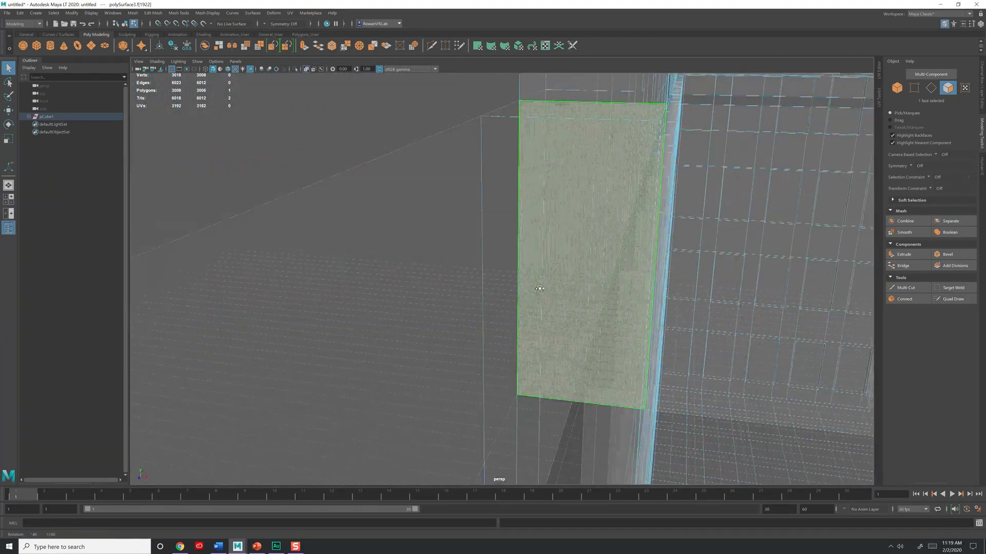
alt+drag(539, 281, 546, 282)
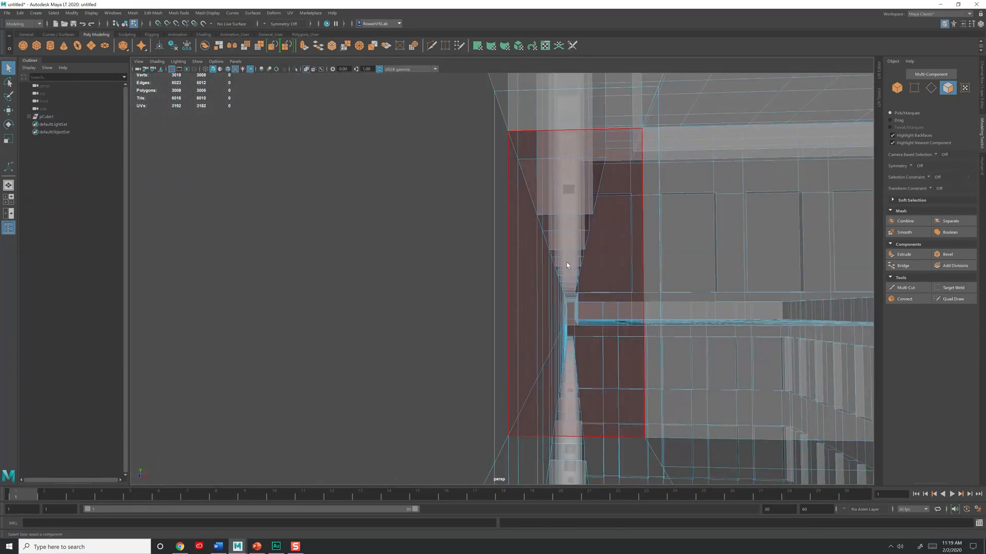
click(568, 244)
key(Delete)
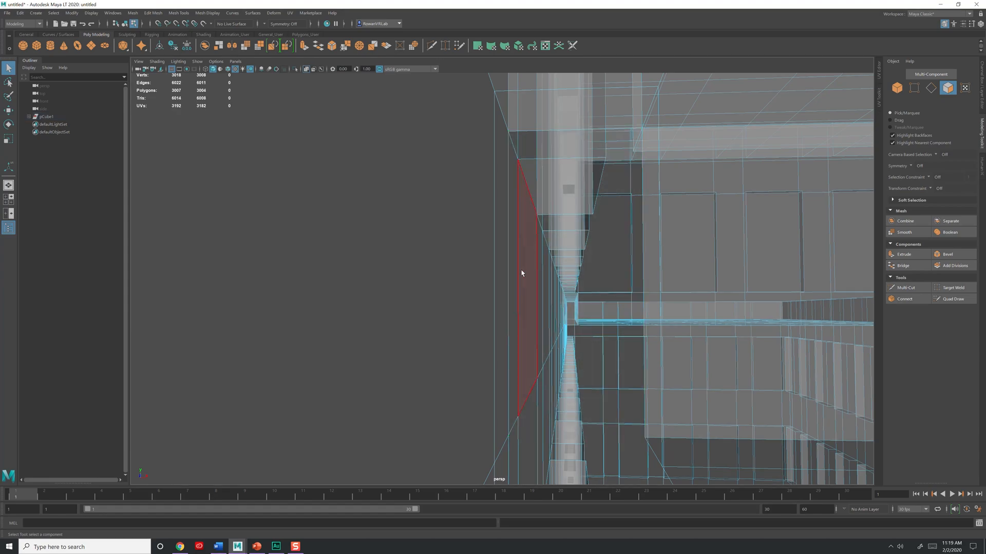
mouse_move(521, 271)
alt+mouse_down()
mouse_move(514, 277)
mouse_move(497, 180)
mouse_move(557, 246)
mouse_move(557, 216)
mouse_move(532, 186)
mouse_move(540, 223)
mouse_move(501, 214)
mouse_move(567, 336)
mouse_move(528, 288)
alt+mouse_up()
- Marquee-select the vertices along the rim's top edge and merge them
mouse_move(528, 288)
alt+right_down()
mouse_move(433, 212)
mouse_move(352, 128)
alt+right_up()
mouse_move(353, 127)
mouse_down()
mouse_move(602, 186)
mouse_move(642, 210)
mouse_up()
scroll(587, 276, up, 3)
scroll(582, 254, up, 2)
mouse_move(577, 232)
shift+right_down()
mouse_move(593, 203)
mouse_move(642, 198)
shift+right_up()
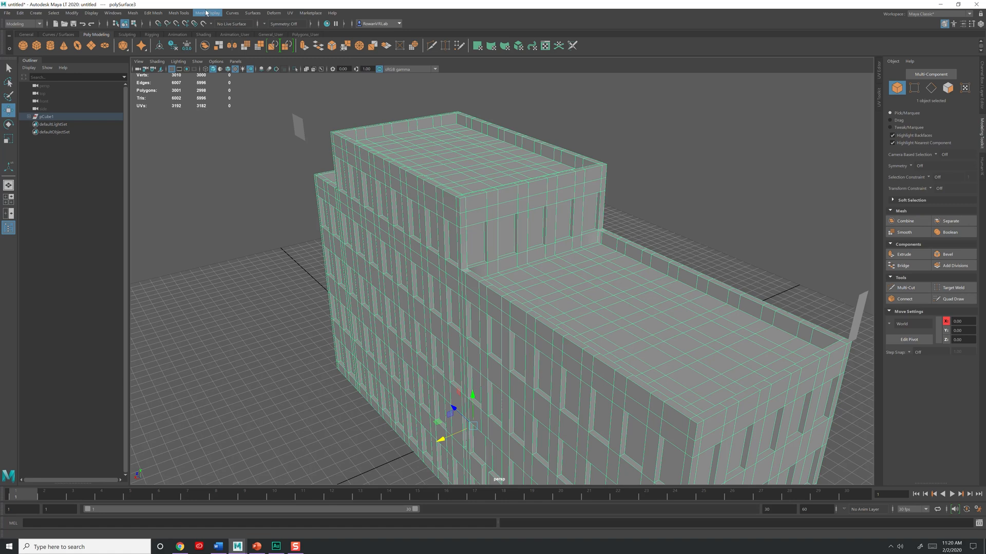
- Adjust mesh display, select window faces and edges, and attempt a first edge extrude
click(207, 12)
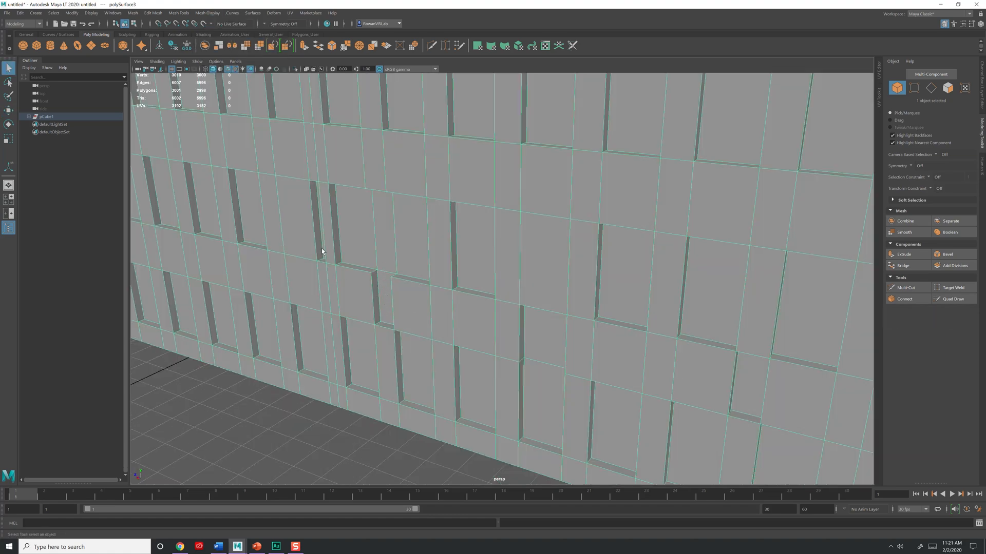
alt+drag(343, 281, 395, 300)
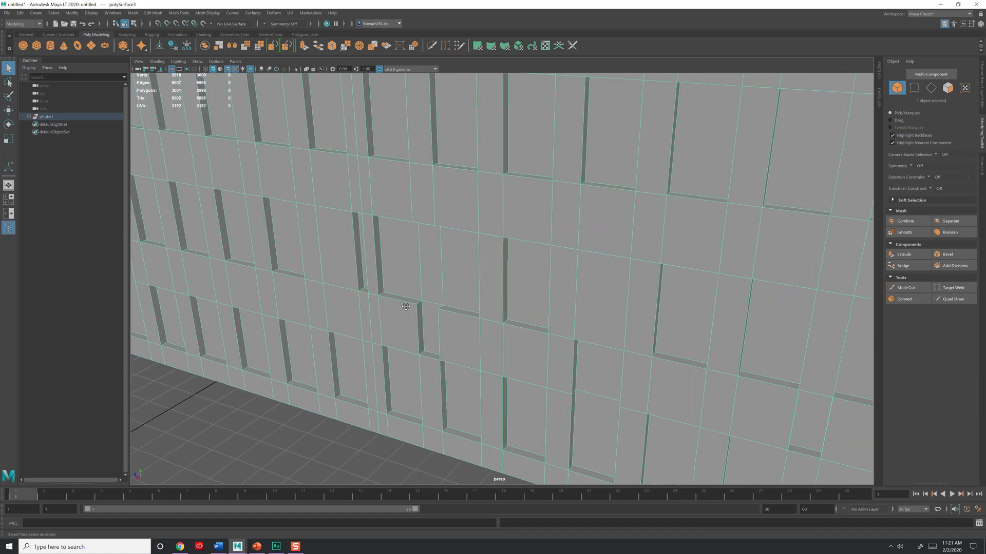
key(F11)
shift+click(376, 310)
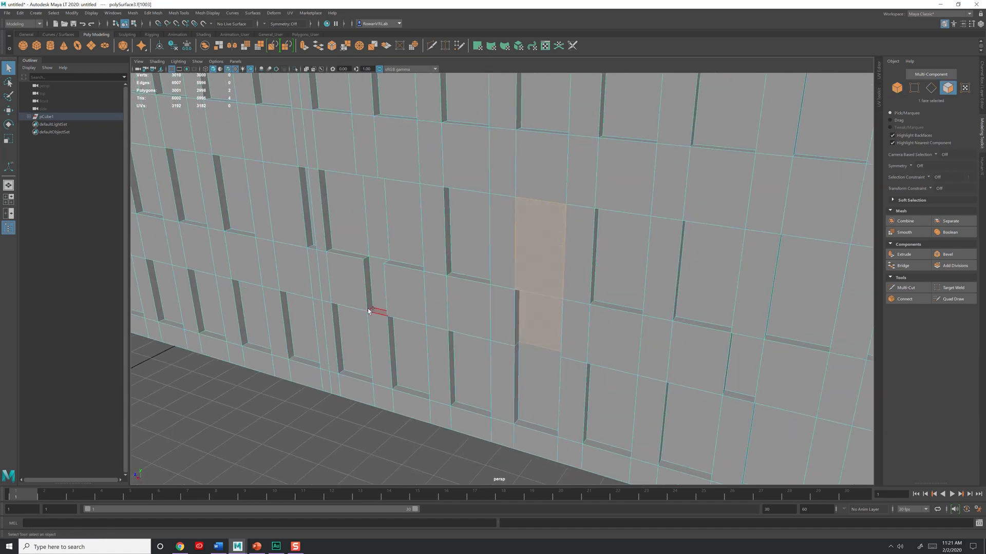
alt+drag(376, 310, 622, 345)
shift+right_drag(622, 345, 676, 324)
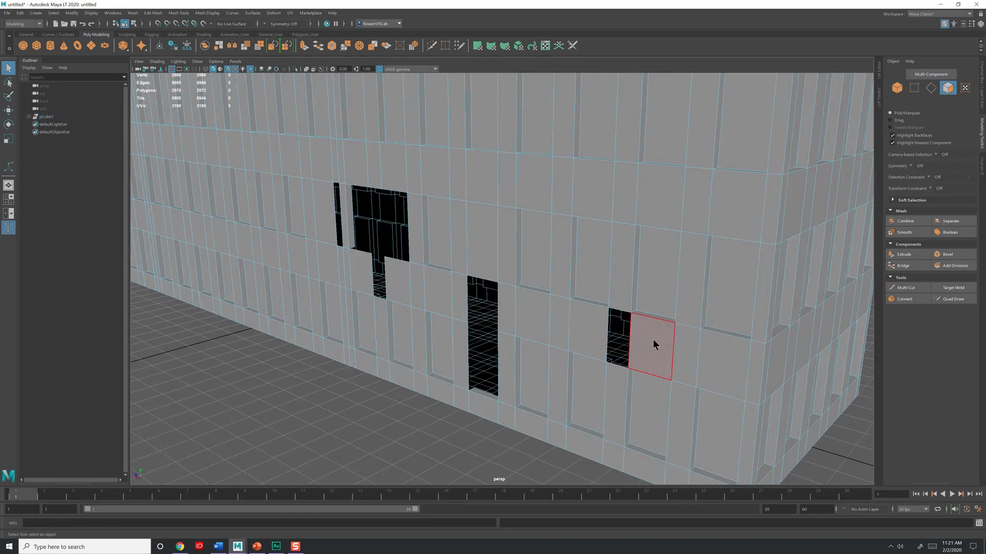
alt+drag(548, 346, 512, 300)
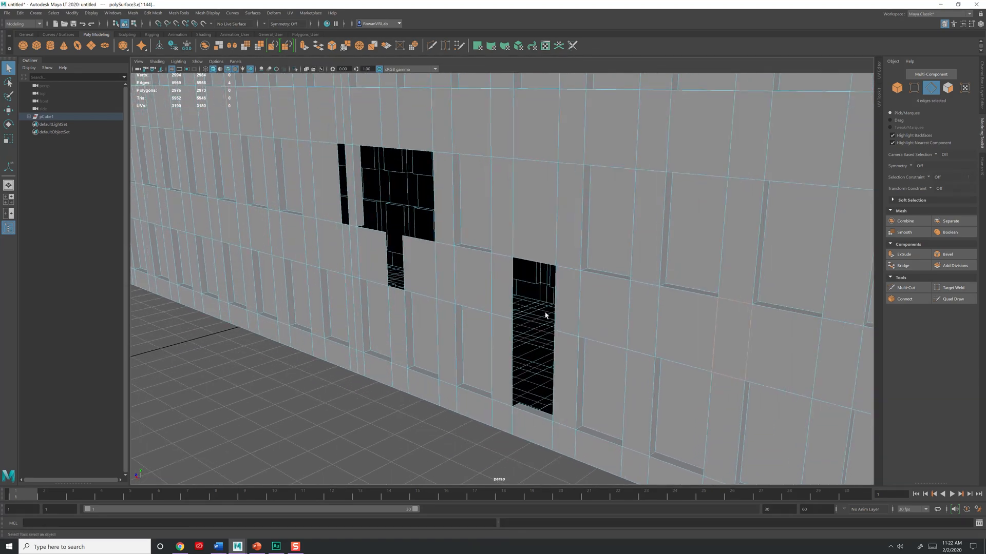
shift+click(512, 300)
shift+right_drag(511, 300, 519, 319)
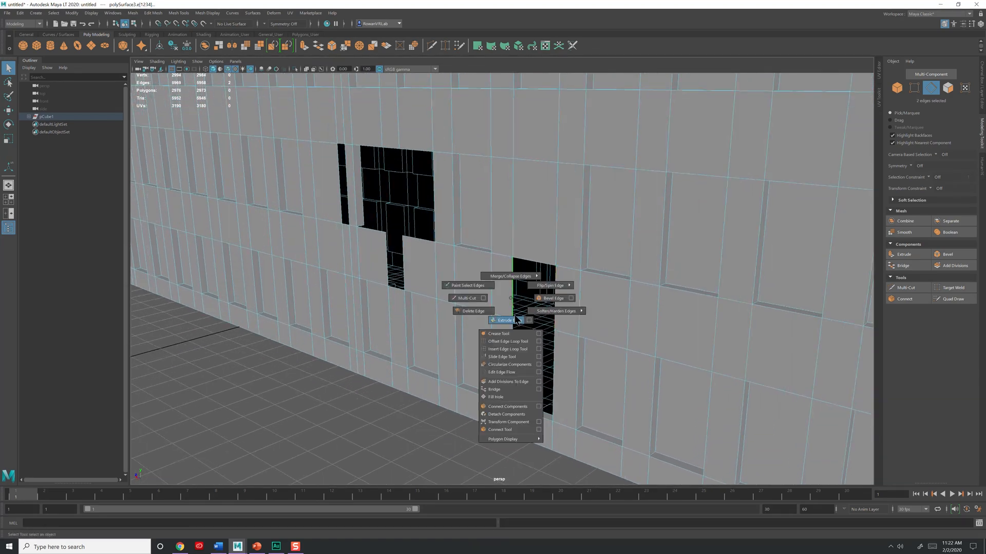
click(509, 368)
- Select the window-hole border edges, extrude them with Ctrl+E and push them into the wall
alt+drag(511, 368, 349, 135)
double_click(349, 136)
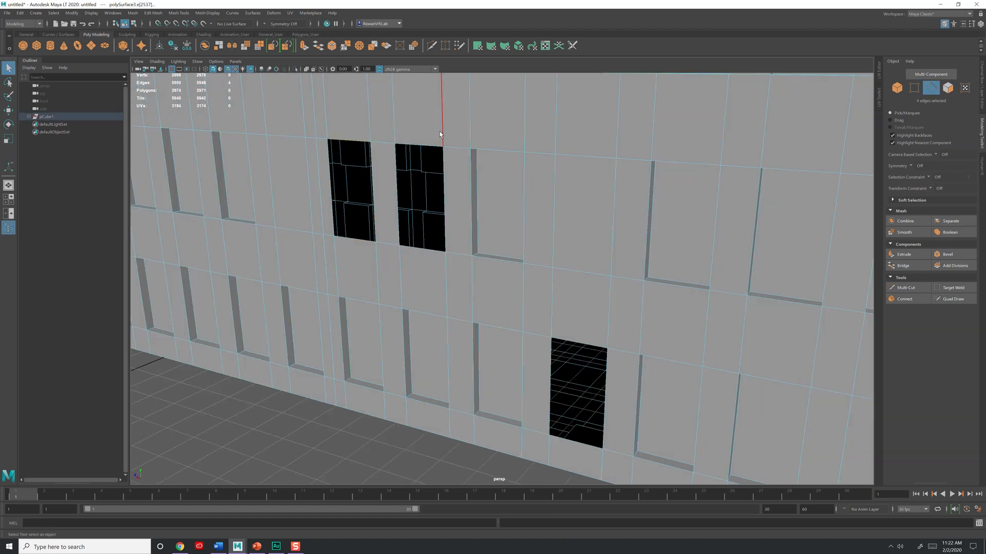
shift+double_click(580, 333)
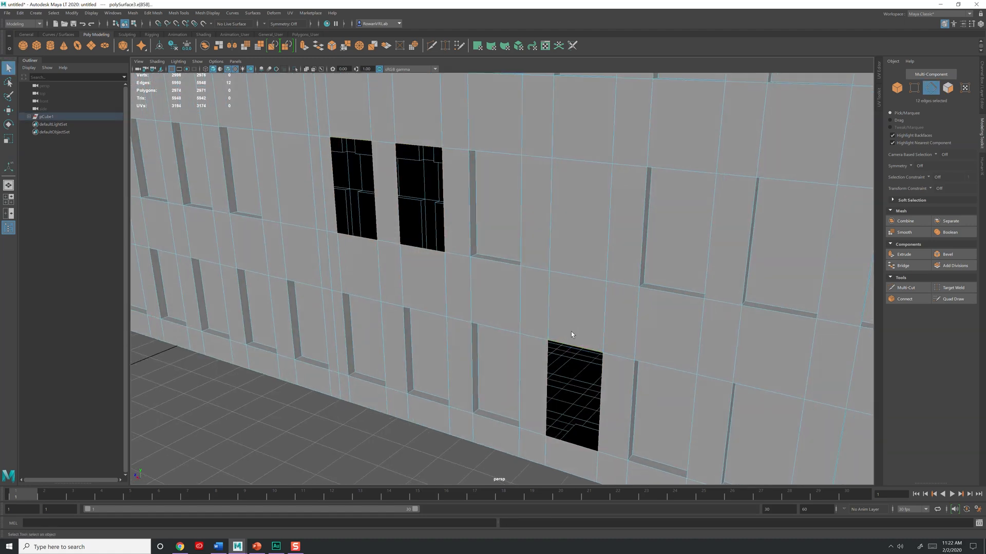
alt+drag(570, 332, 522, 343)
key(w)
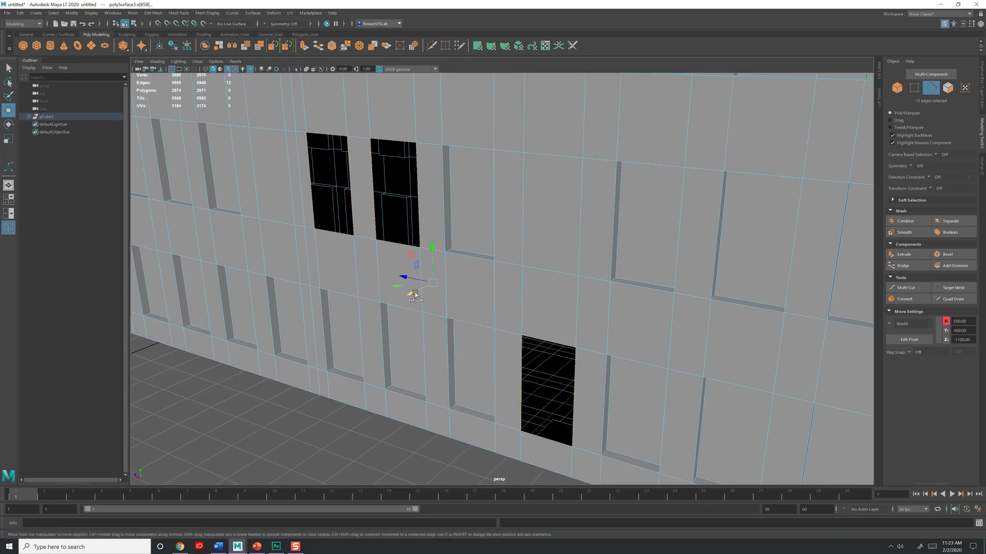
key(ctrl+e)
mouse_move(453, 283)
alt+middle_down()
mouse_move(463, 314)
mouse_move(453, 305)
alt+middle_up()
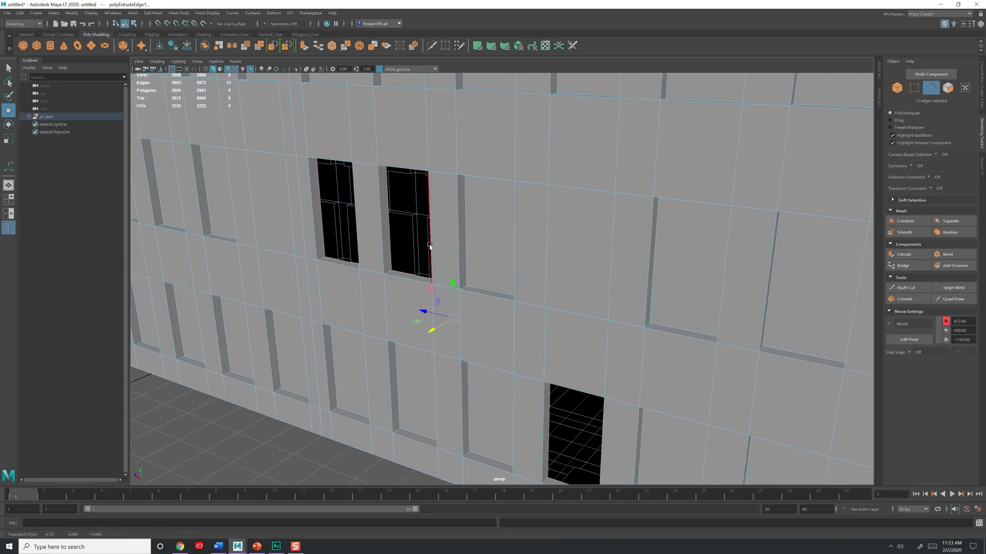
scroll(418, 249, up, 2)
key(q)
right_drag(372, 167, 346, 221)
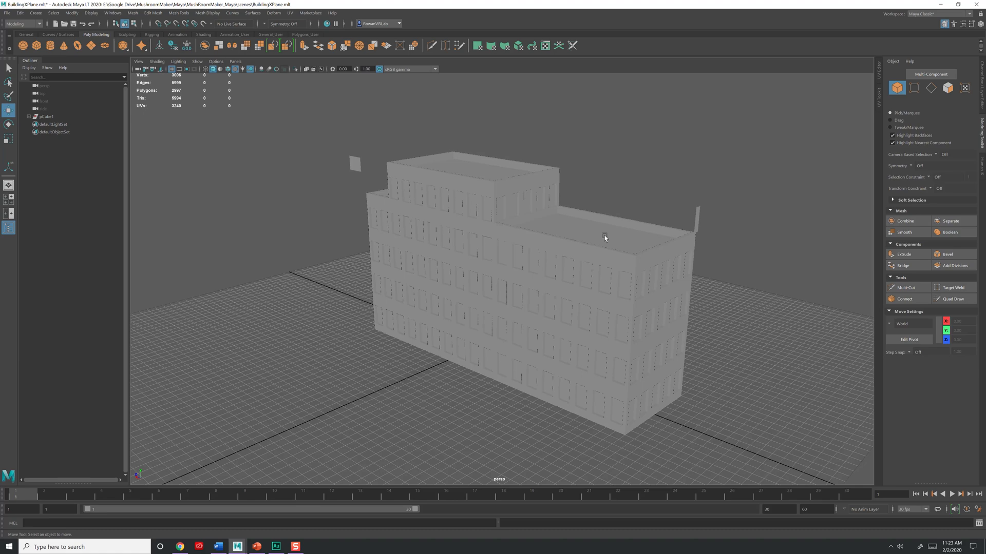
- Use an Angle selection constraint to grab the whole flat underside and delete it
click(601, 240)
mouse_move(598, 309)
alt+mouse_down()
mouse_move(603, 341)
mouse_move(590, 225)
alt+mouse_up()
key(q)
key(F11)
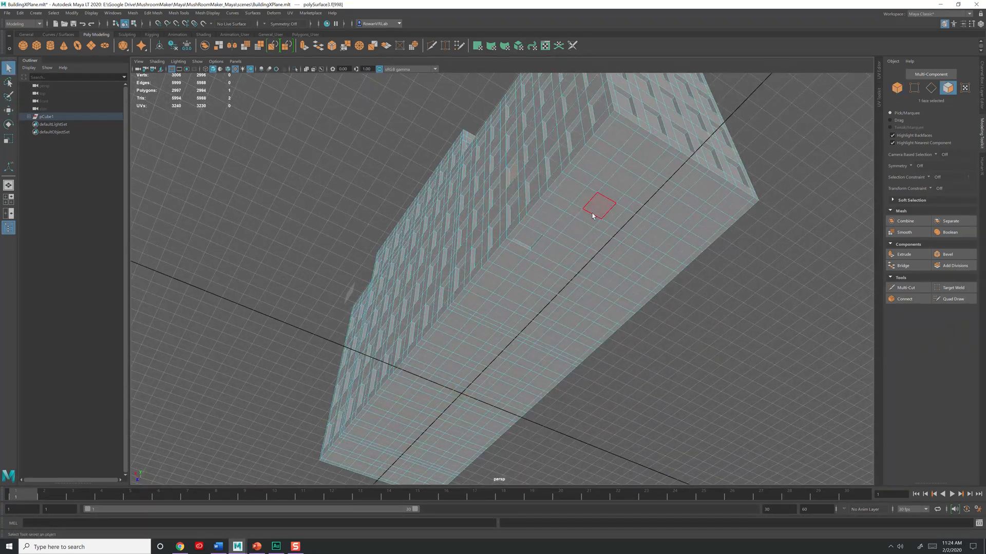
click(597, 206)
click(930, 177)
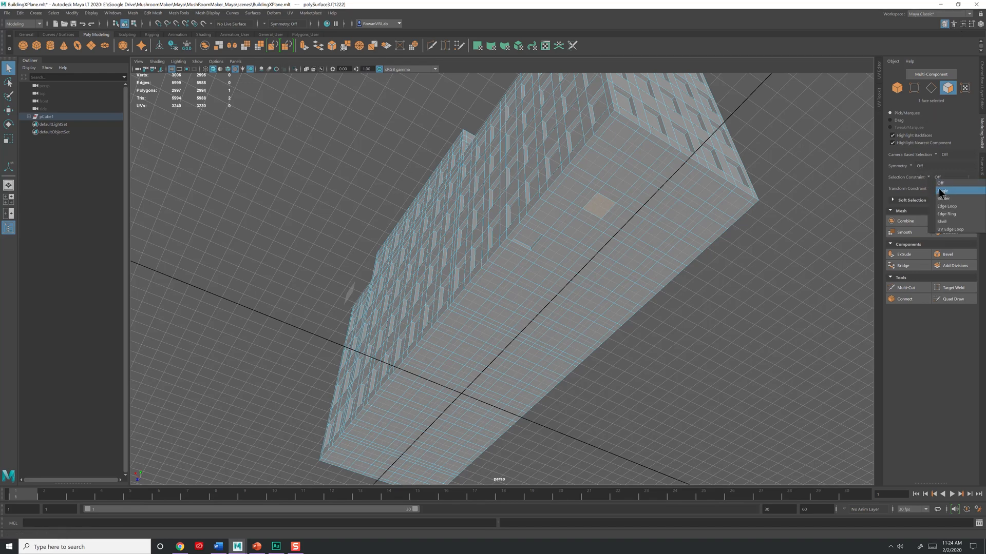
click(565, 247)
click(528, 236)
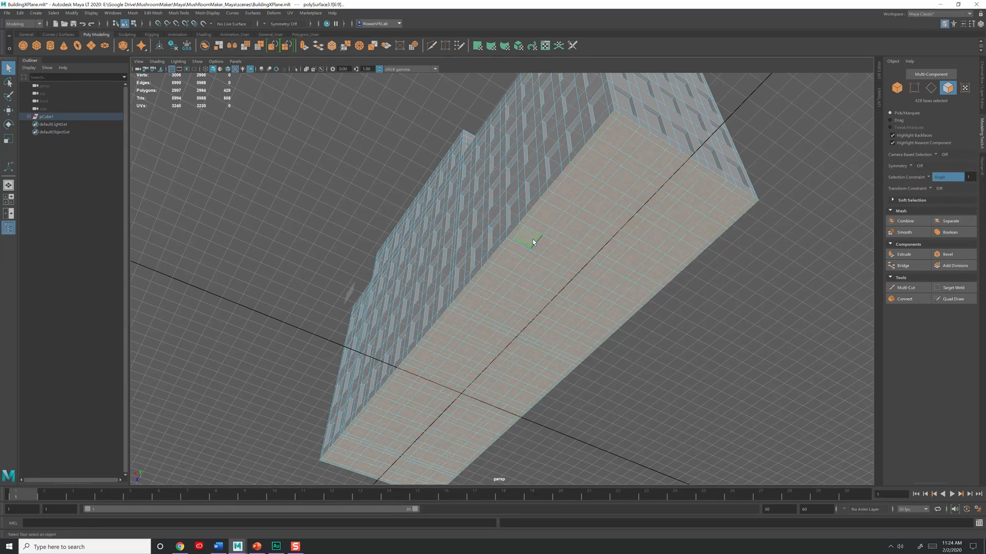
shift+click(561, 253)
key(Delete)
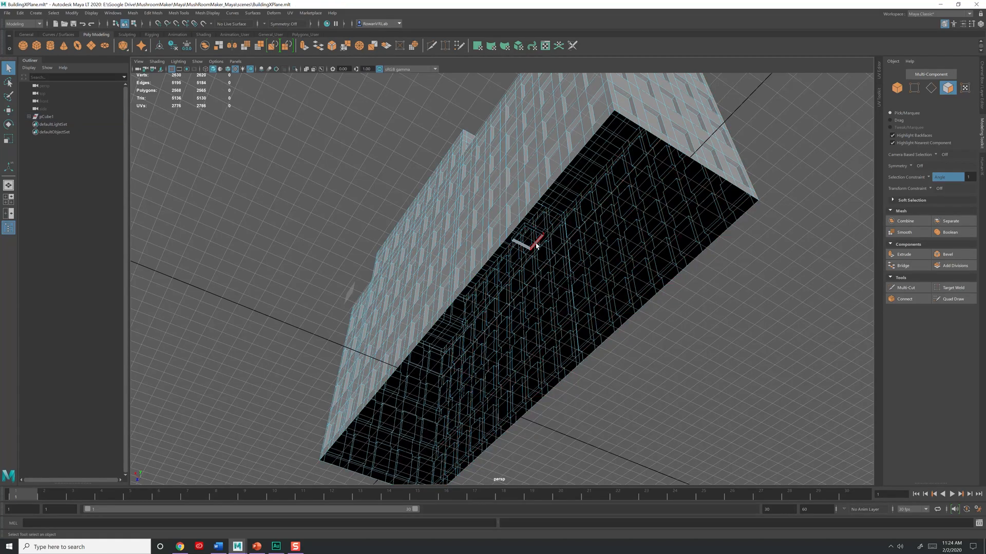
- Select the small stray faces inside the building and delete them
click(528, 235)
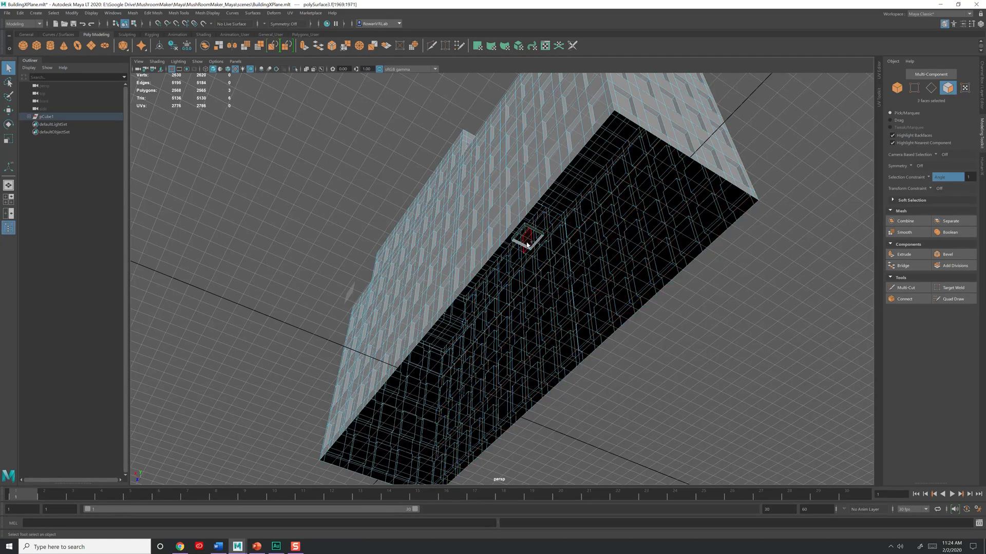
shift+click(528, 245)
key(Delete)
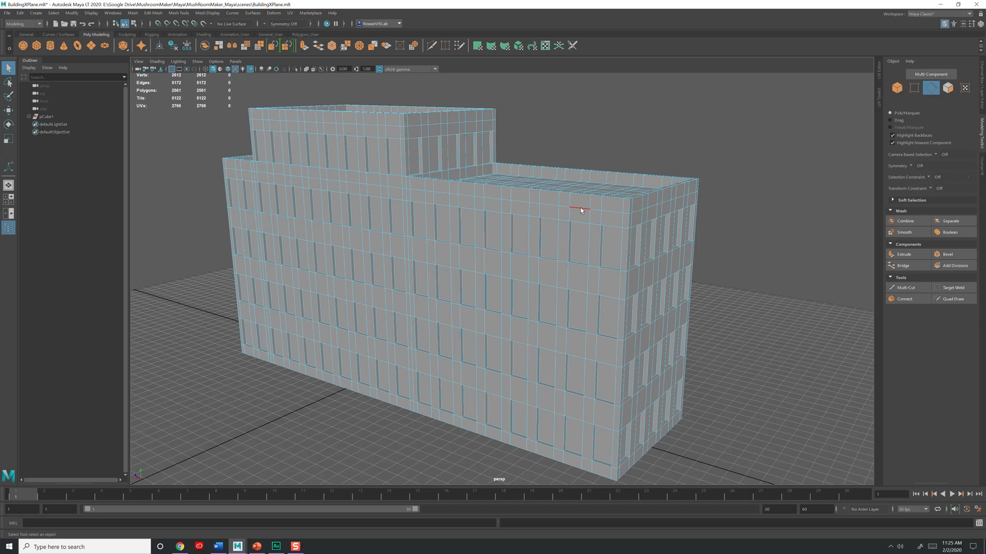
double_click(489, 198)
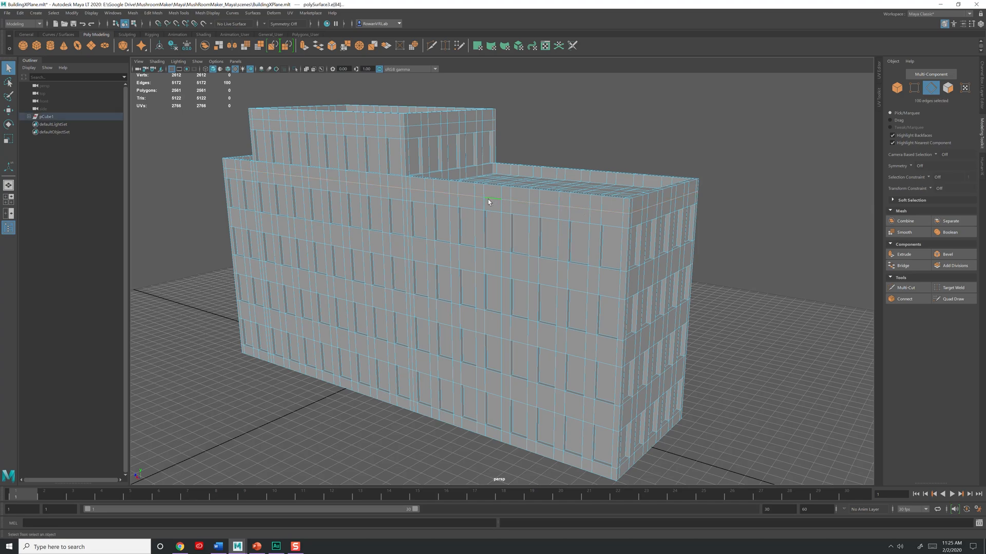
mouse_move(615, 222)
alt+mouse_down()
mouse_move(650, 230)
mouse_move(640, 236)
alt+mouse_up()
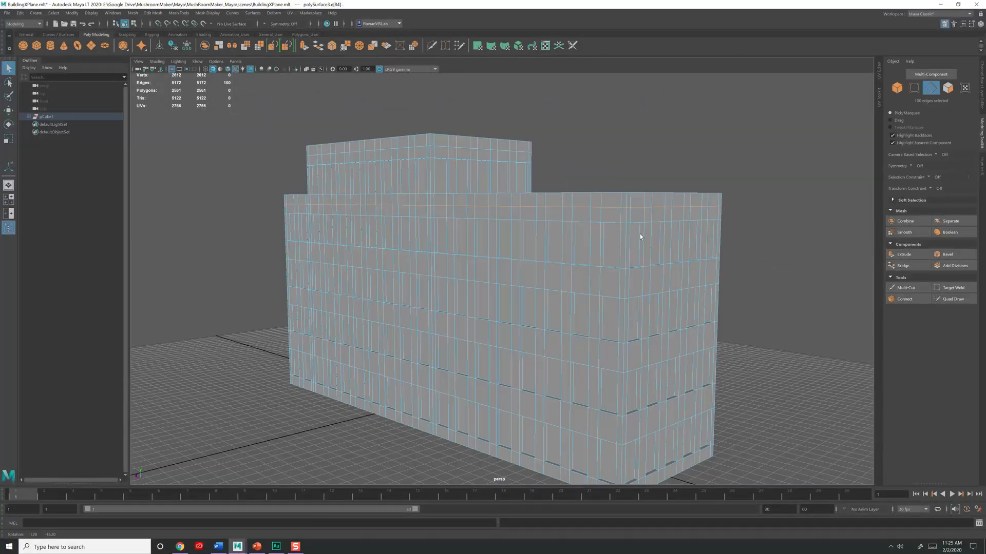
key(ctrl+z)
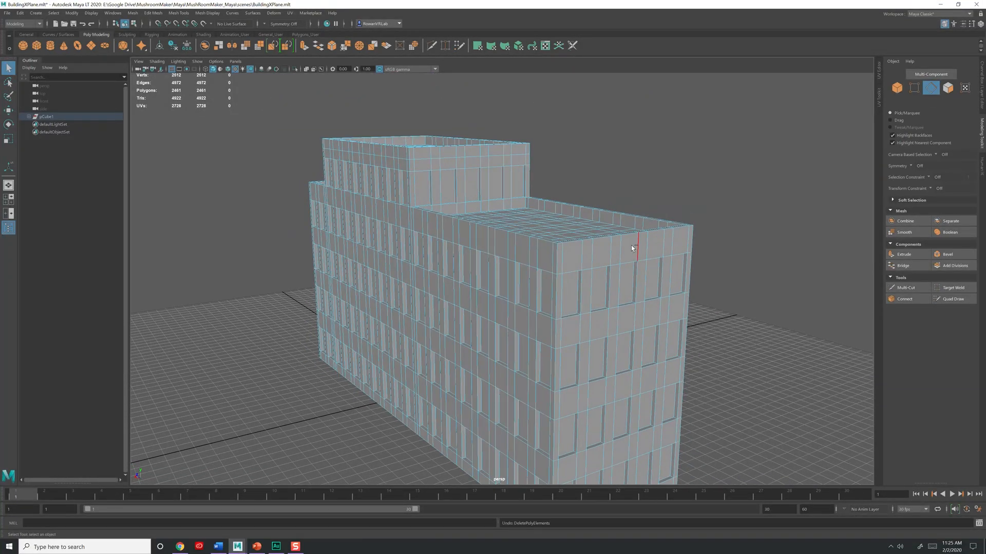
mouse_move(633, 249)
alt+mouse_down()
mouse_move(516, 253)
mouse_move(544, 335)
mouse_move(519, 280)
alt+mouse_up()
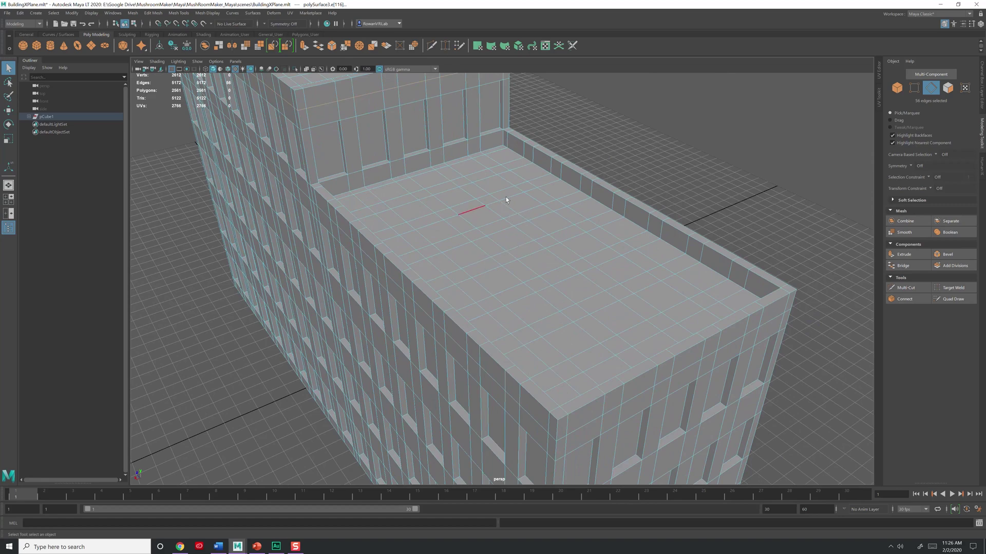
right_click(520, 218)
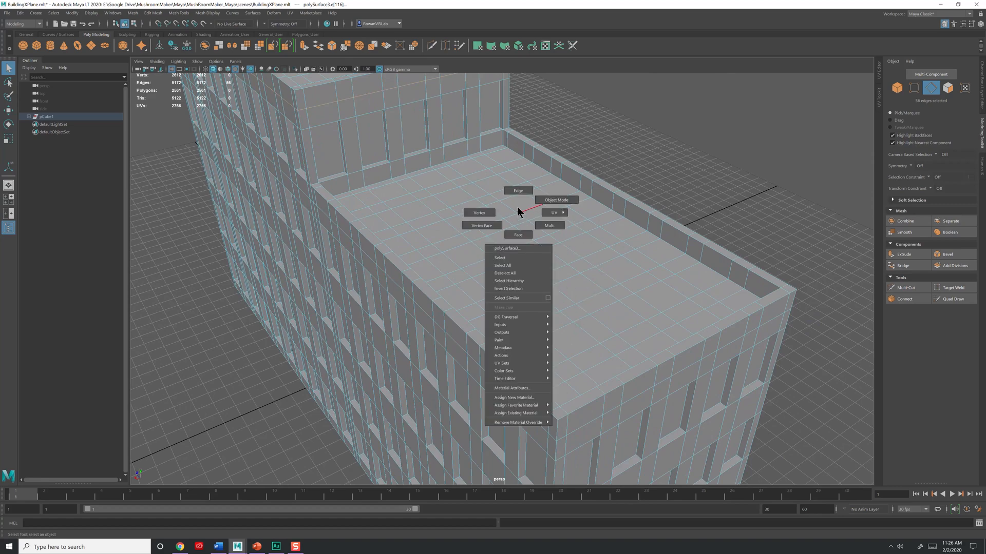
key(ctrl+z)
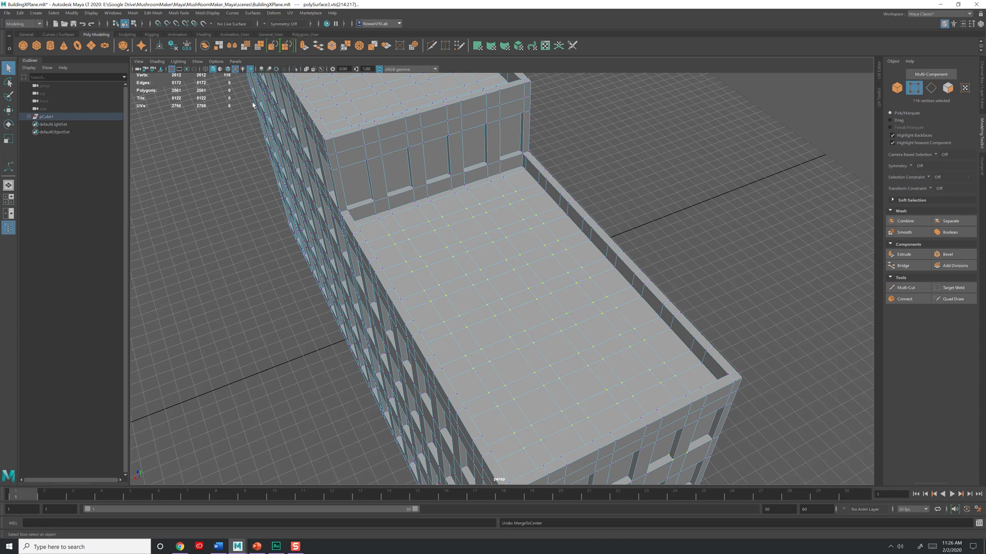
shift+right_drag(523, 262, 559, 224)
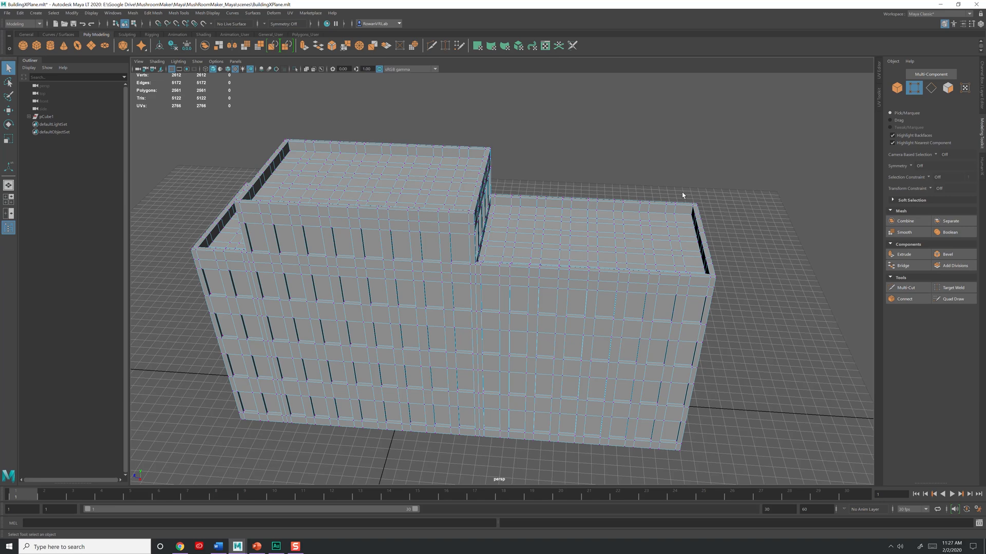
- Switch the workspace to UV Editing and select a UV point in the building's layout
click(930, 14)
click(932, 53)
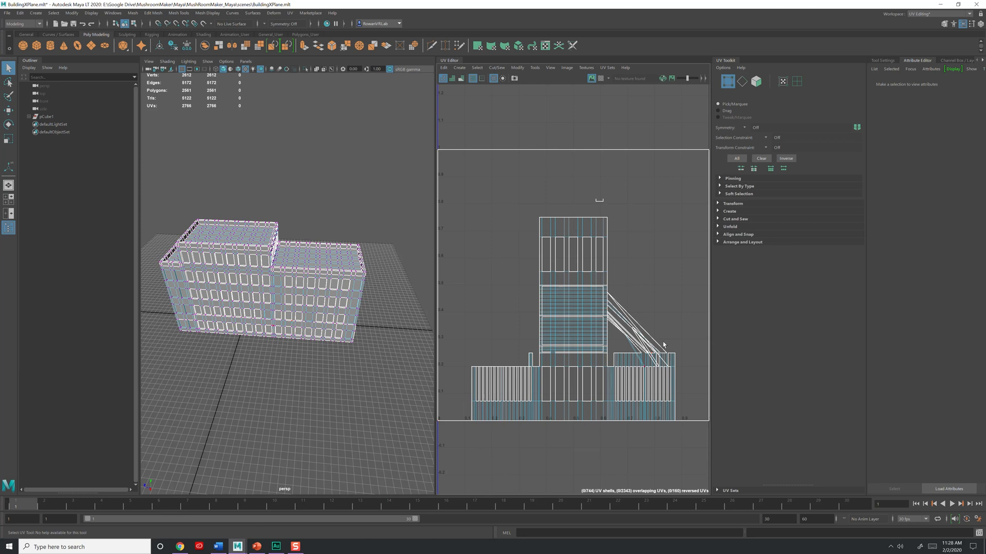
click(555, 305)
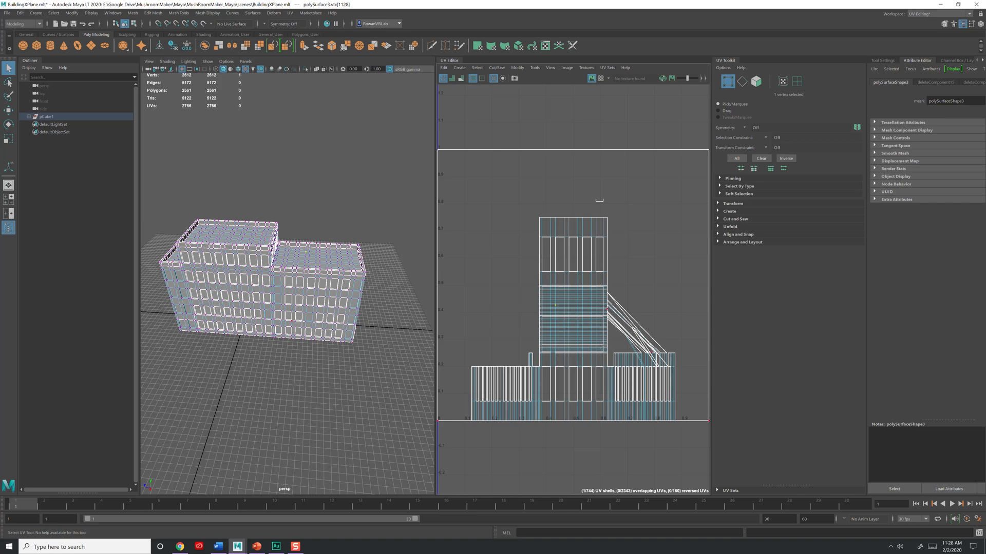
- Apply UV > Automatic to the whole building, then select and deselect the lower roof faces
key(F8)
click(290, 13)
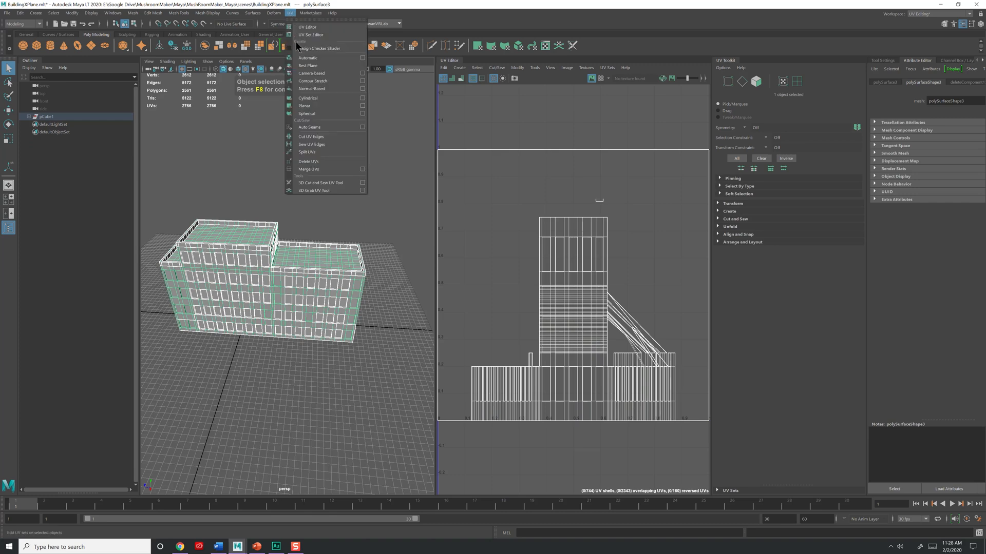
click(308, 59)
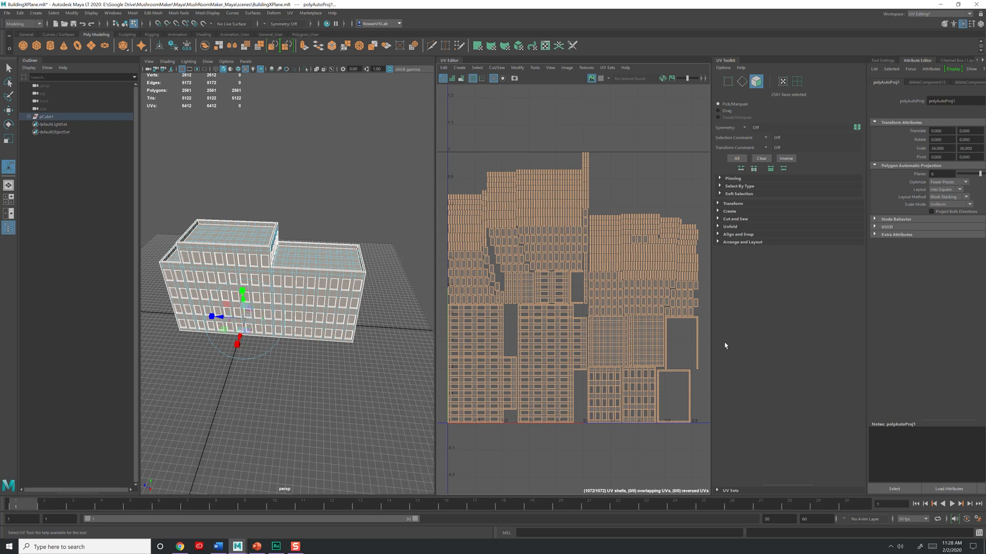
right_drag(724, 345, 368, 315)
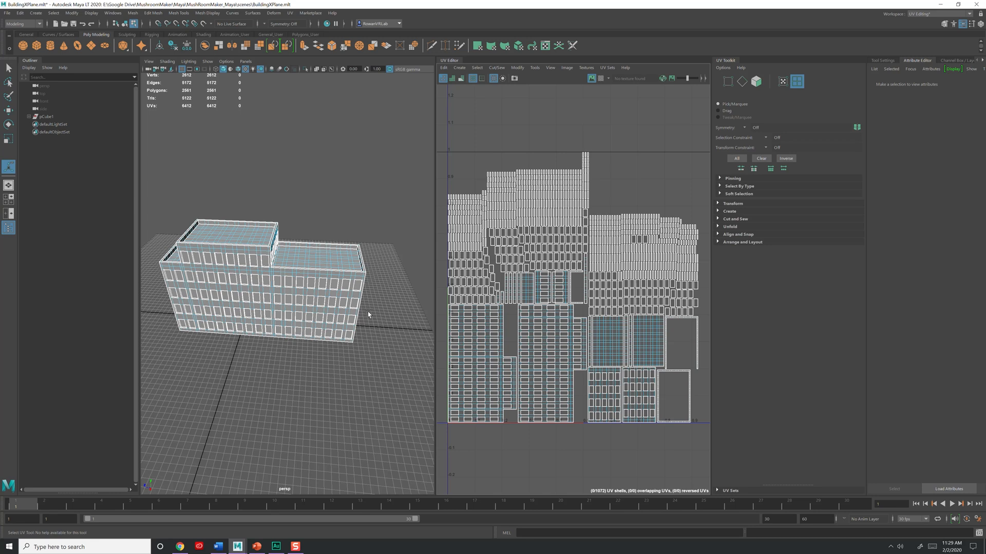
alt+drag(368, 315, 333, 268)
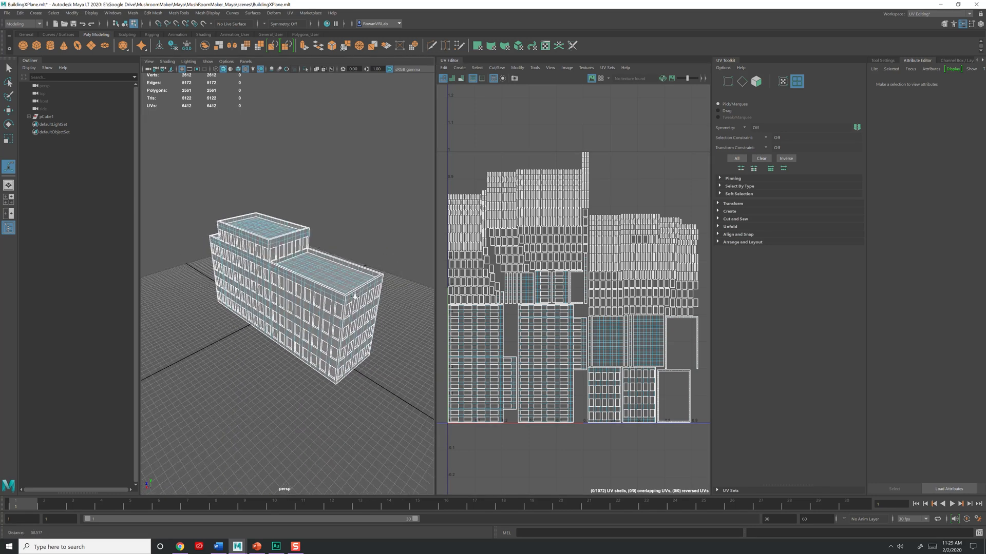
click(333, 268)
click(339, 220)
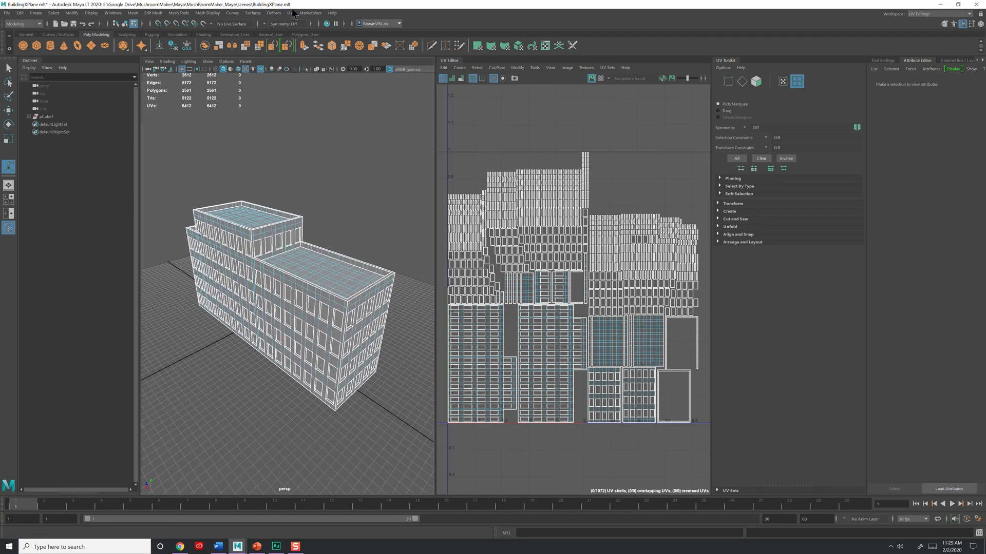
- Reproject the building with camera-based and then planar UVs as a single shell
key(F8)
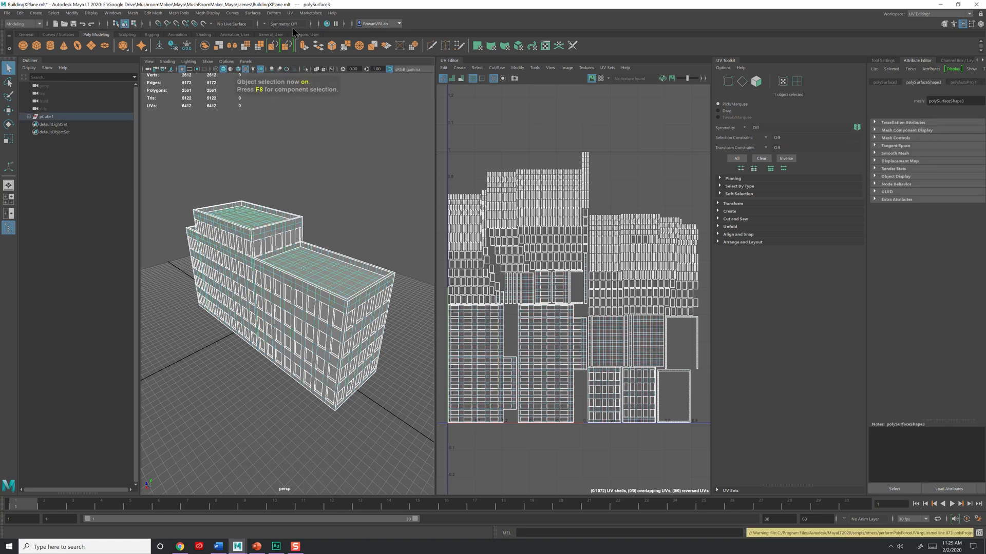
click(291, 14)
click(320, 71)
key(ctrl+F11)
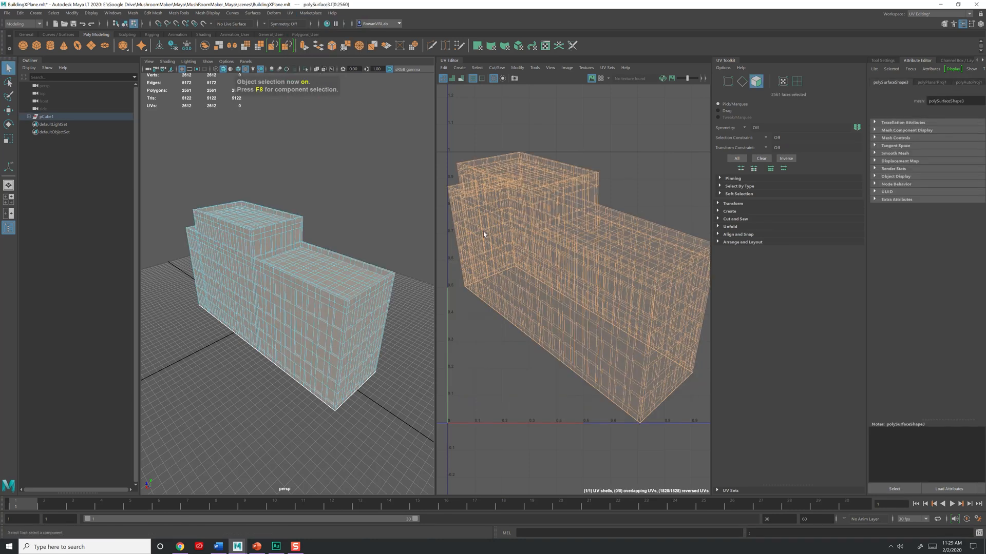
key(f)
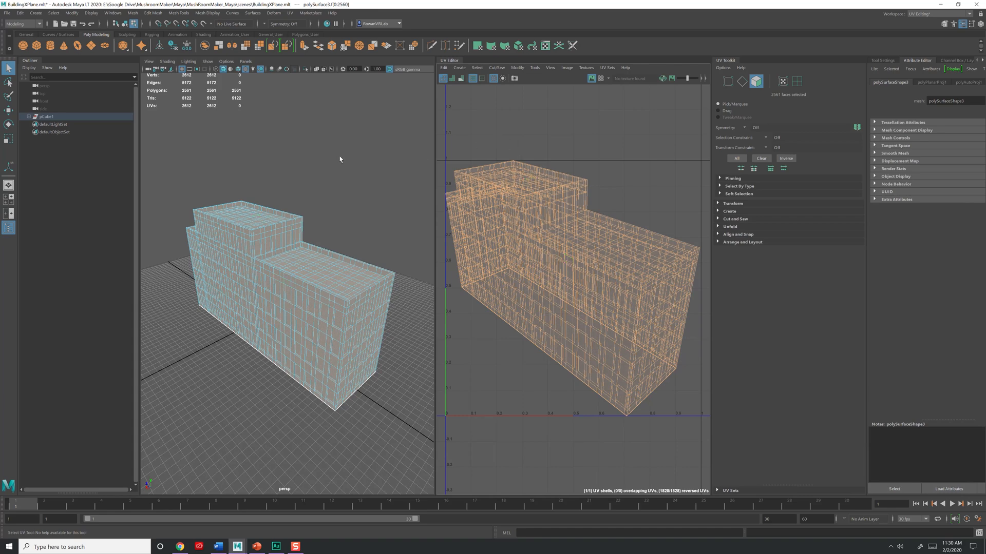
click(290, 13)
click(321, 105)
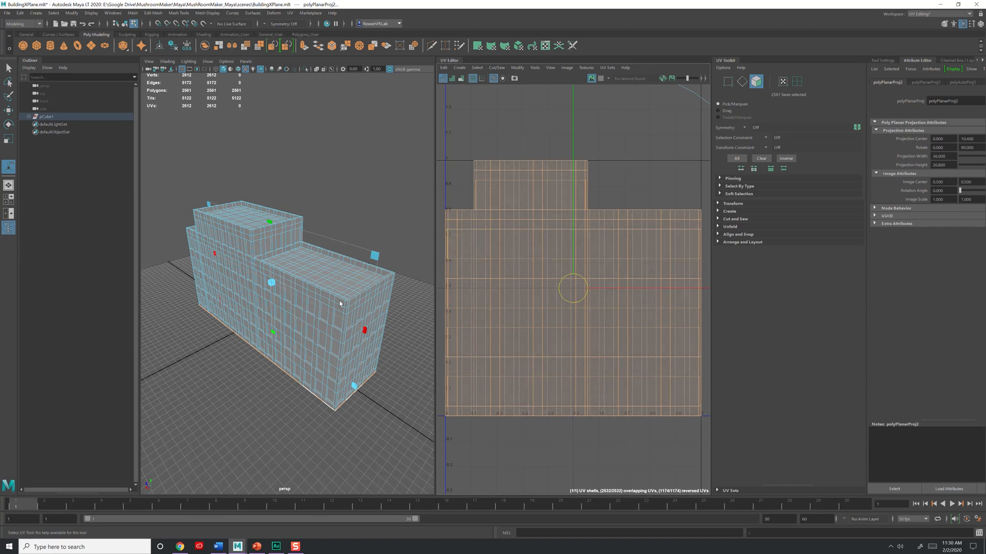
- Switch to Face mode via the marking menu, select one window face and frame it
right_click(307, 293)
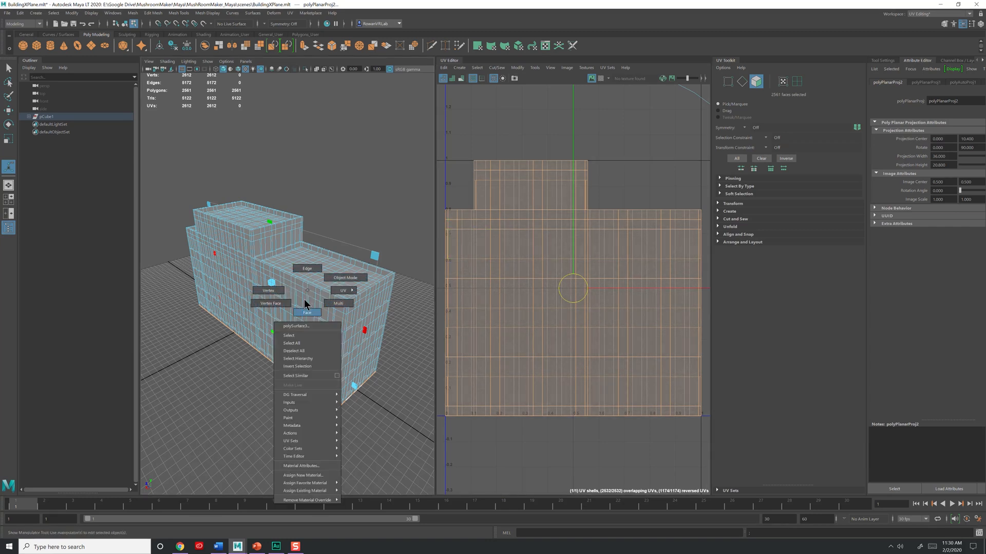
click(306, 312)
click(304, 302)
key(f)
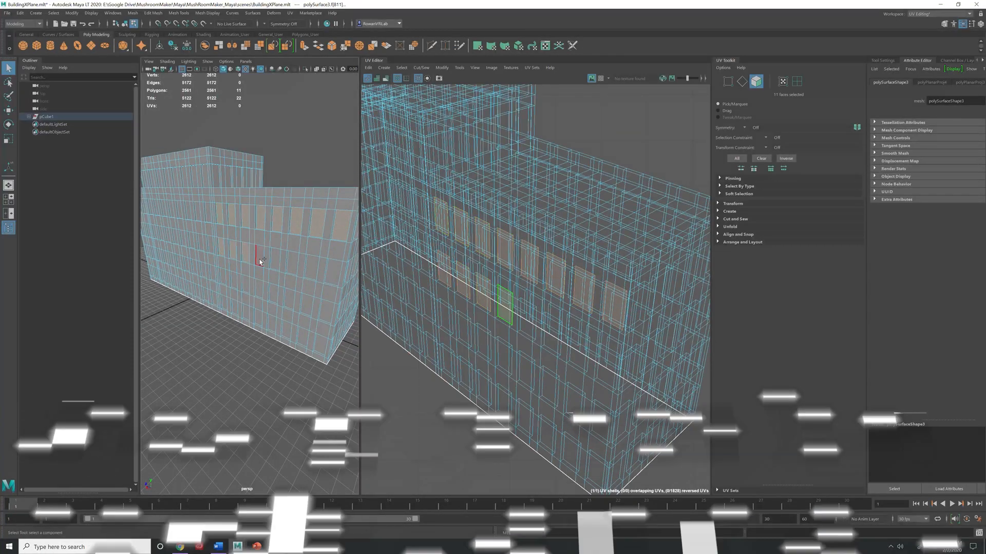
- Add the window faces on the lower walls to the selection, orbiting between sides
shift+click(259, 288)
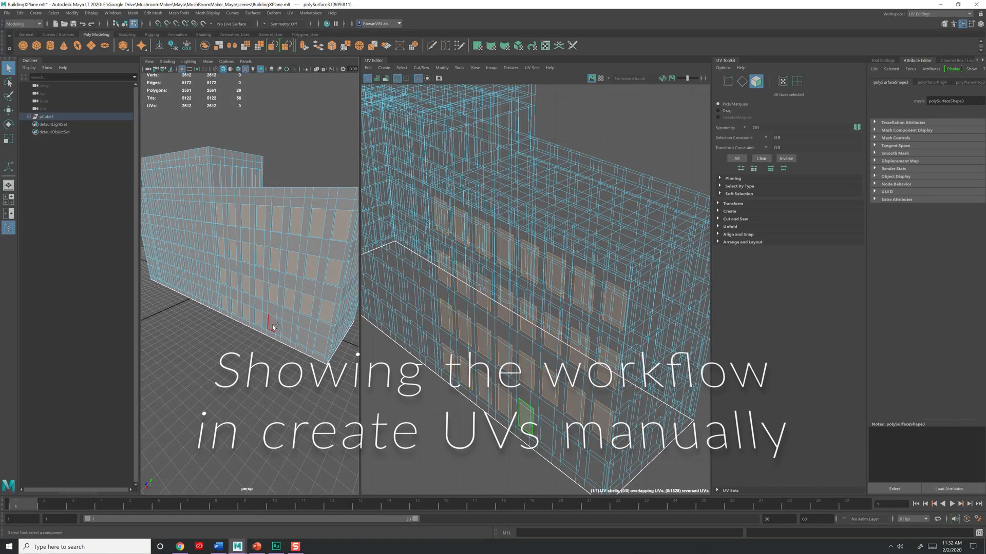
alt+drag(272, 327, 317, 285)
shift+click(317, 285)
shift+click(277, 329)
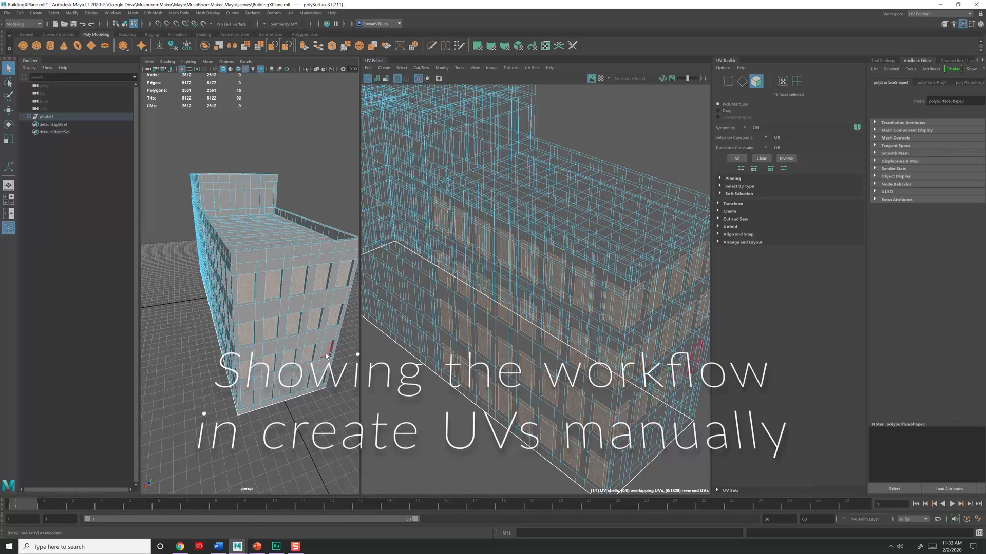
alt+drag(276, 329, 200, 264)
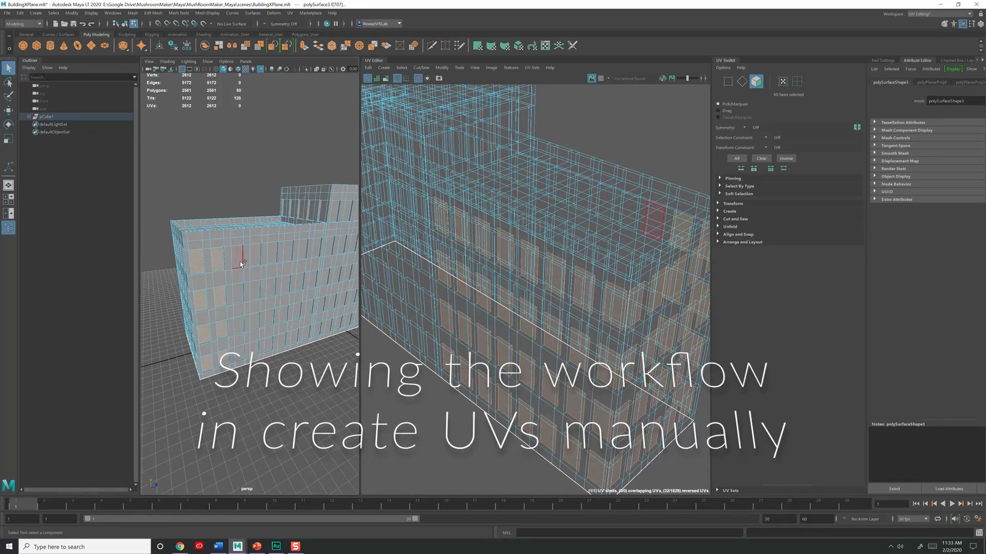
scroll(242, 262, up, 5)
scroll(255, 379, down, 3)
shift+right_click(270, 355)
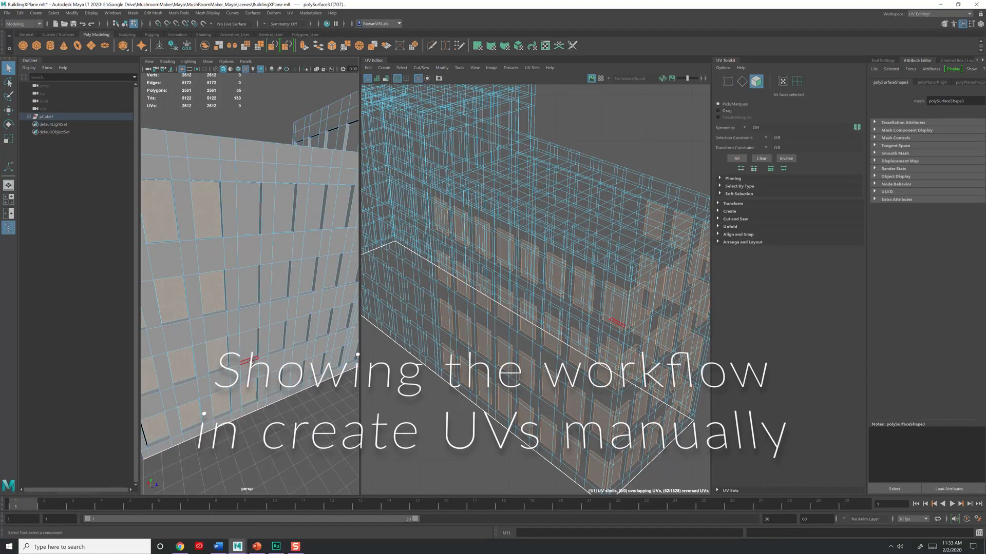
shift+click(278, 273)
alt+drag(278, 274, 270, 347)
scroll(270, 347, up, 3)
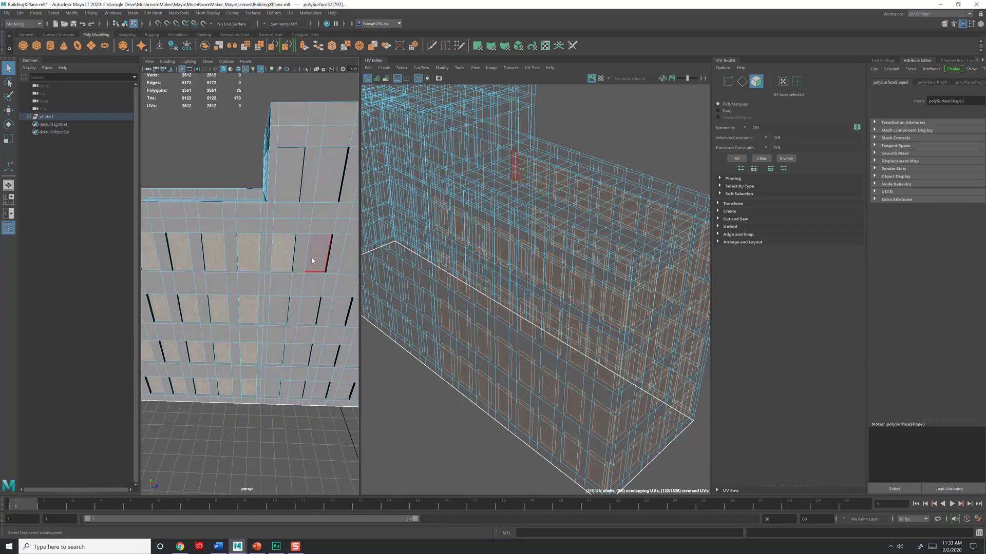
alt+drag(319, 254, 313, 187)
shift+click(314, 187)
scroll(275, 245, down, 3)
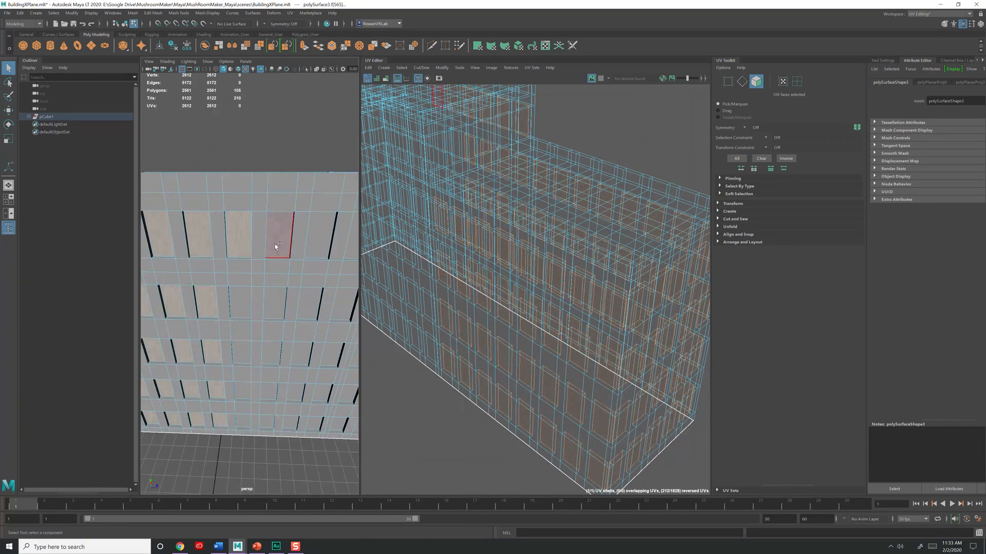
scroll(268, 283, down, 2)
shift+click(268, 286)
shift+click(235, 342)
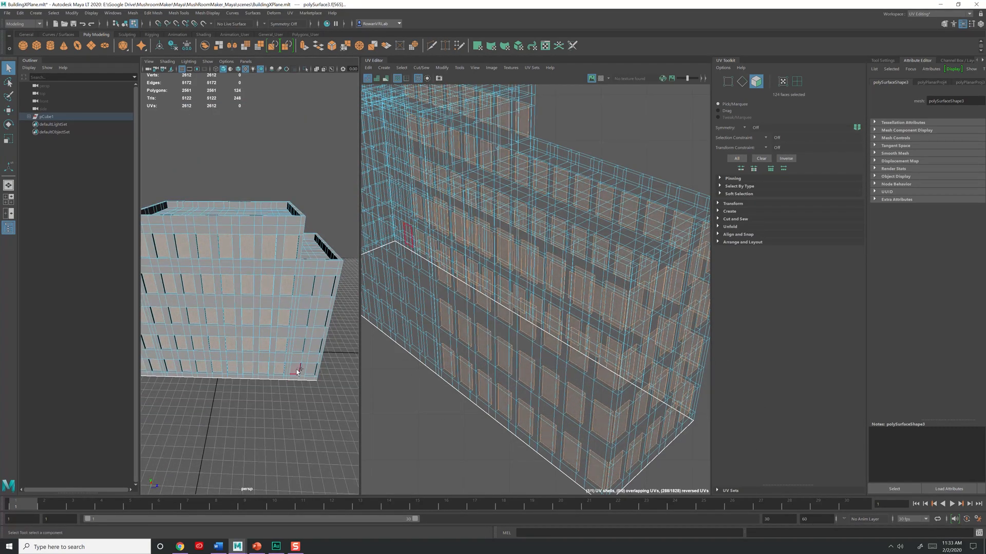
- Add the remaining window faces, including those on the upper block, to the selection
shift+click(319, 346)
alt+drag(319, 346, 223, 257)
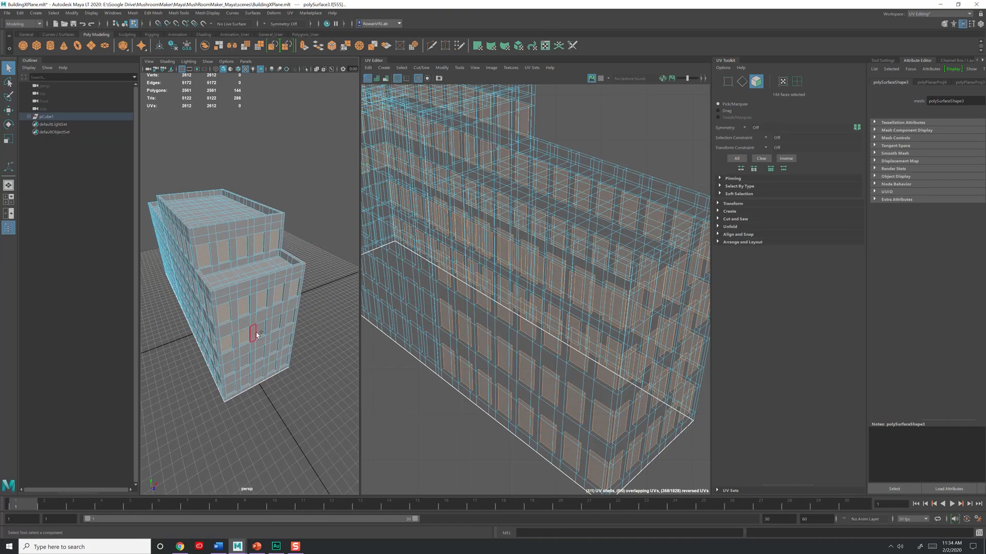
alt+drag(256, 334, 247, 362)
shift+click(176, 353)
mouse_move(177, 352)
alt+mouse_down()
mouse_move(275, 326)
mouse_move(300, 221)
alt+mouse_up()
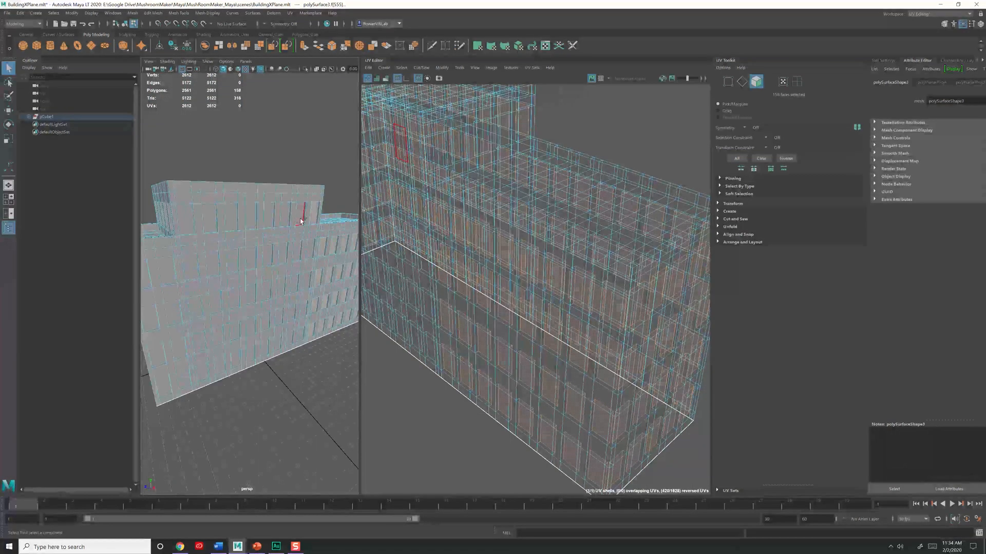
shift+click(191, 375)
alt+drag(191, 375, 159, 275)
alt+right_drag(159, 275, 193, 283)
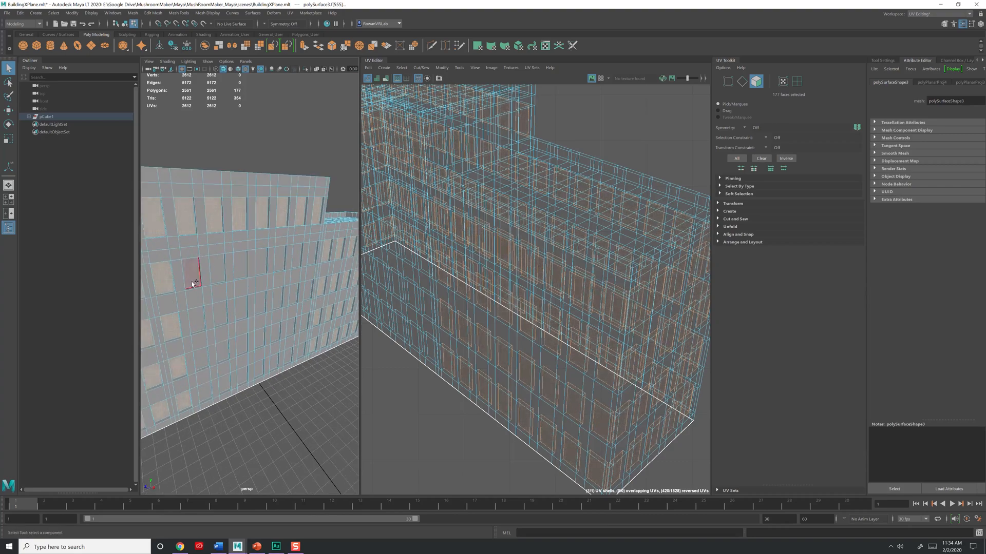
shift+click(243, 307)
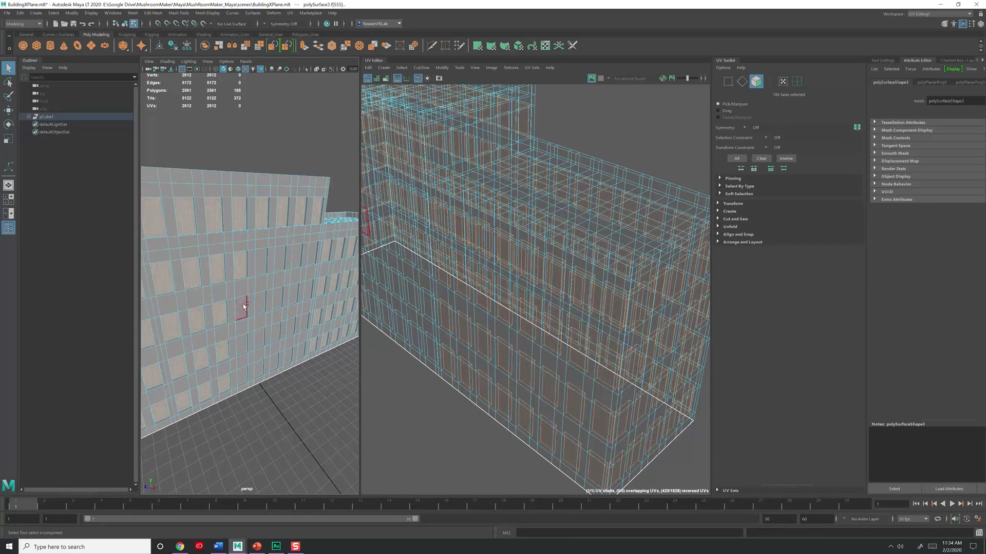
shift+click(290, 334)
mouse_move(303, 315)
alt+mouse_down()
mouse_move(255, 293)
mouse_move(270, 285)
alt+mouse_up()
shift+click(276, 257)
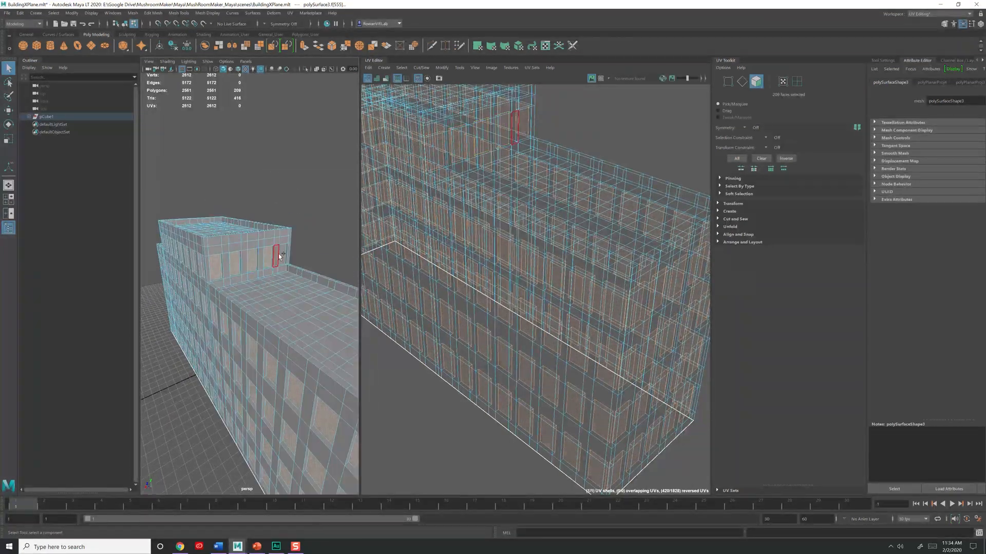
scroll(280, 256, down, 5)
scroll(504, 298, down, 5)
- Move the window UVs aside, unfold the wall shell and cut it along the selected seam edges
key(w)
drag(555, 298, 529, 201)
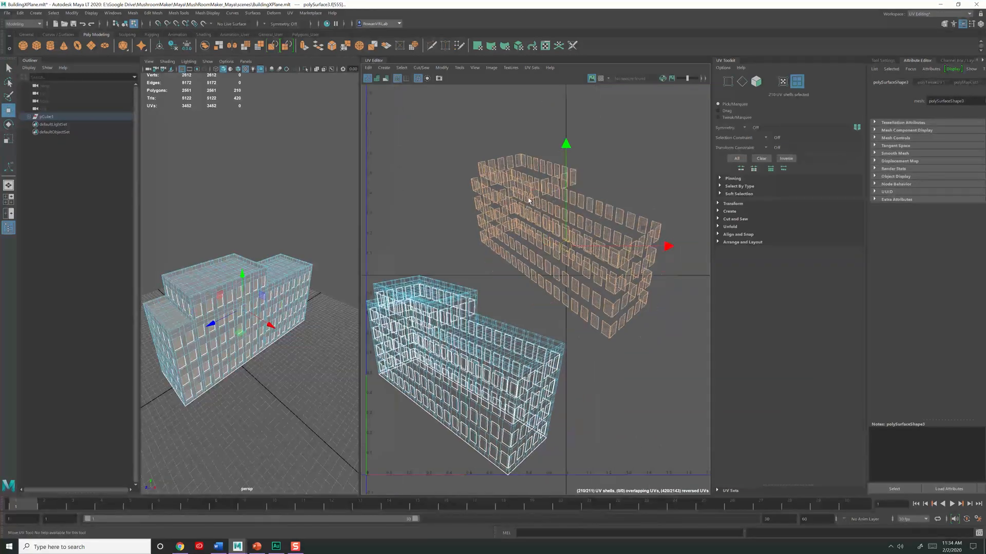
mouse_move(511, 231)
ctrl+right_down()
mouse_move(506, 318)
mouse_move(436, 296)
ctrl+right_up()
scroll(524, 309, up, 3)
key(q)
mouse_move(292, 244)
alt+mouse_down()
mouse_move(255, 222)
mouse_move(298, 265)
mouse_move(283, 398)
alt+mouse_up()
shift+right_drag(532, 286, 493, 284)
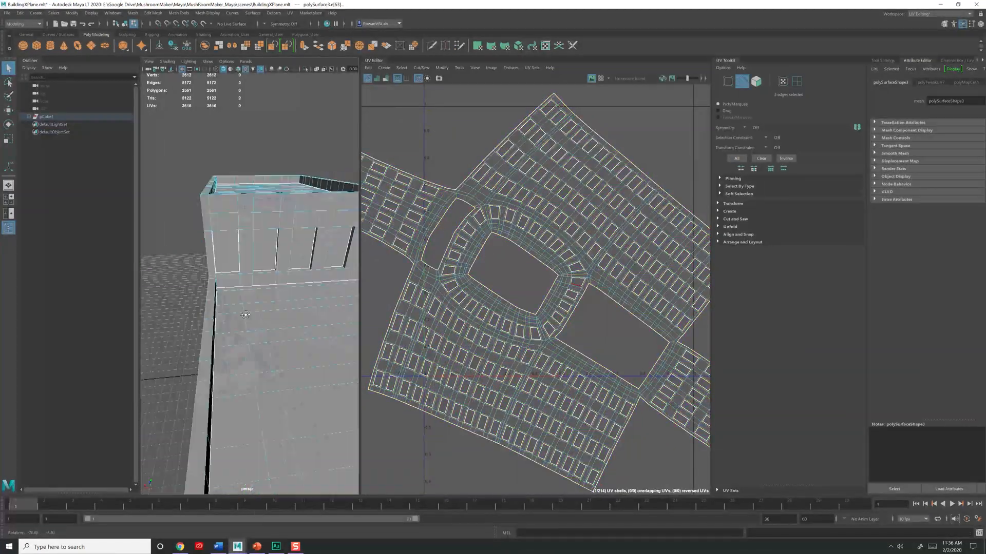
- Select the building's corner edges as seams in the viewport and UV Editor
mouse_move(245, 314)
alt+mouse_down()
mouse_move(238, 332)
mouse_move(295, 361)
alt+mouse_up()
click(331, 314)
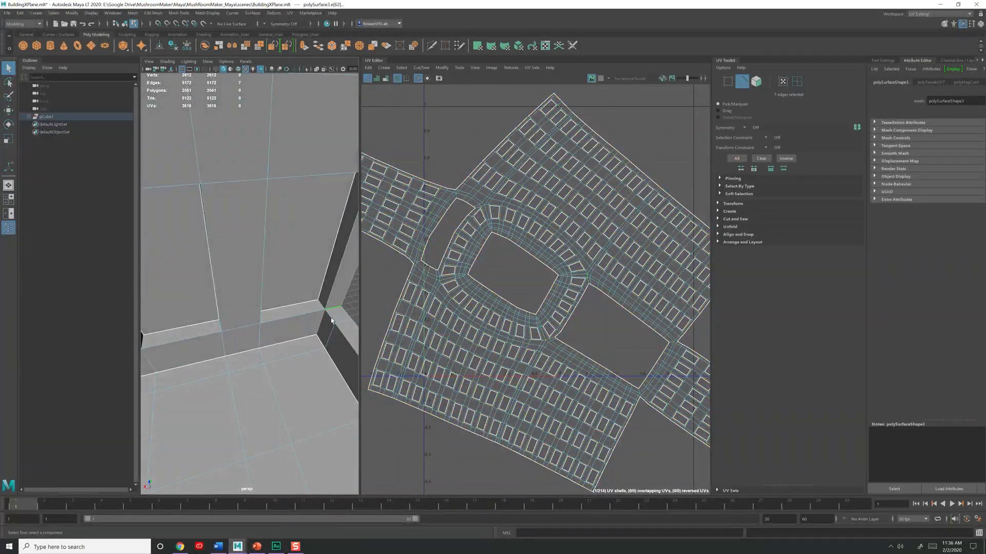
scroll(331, 321, down, 5)
scroll(290, 298, up, 5)
click(306, 261)
scroll(306, 261, up, 3)
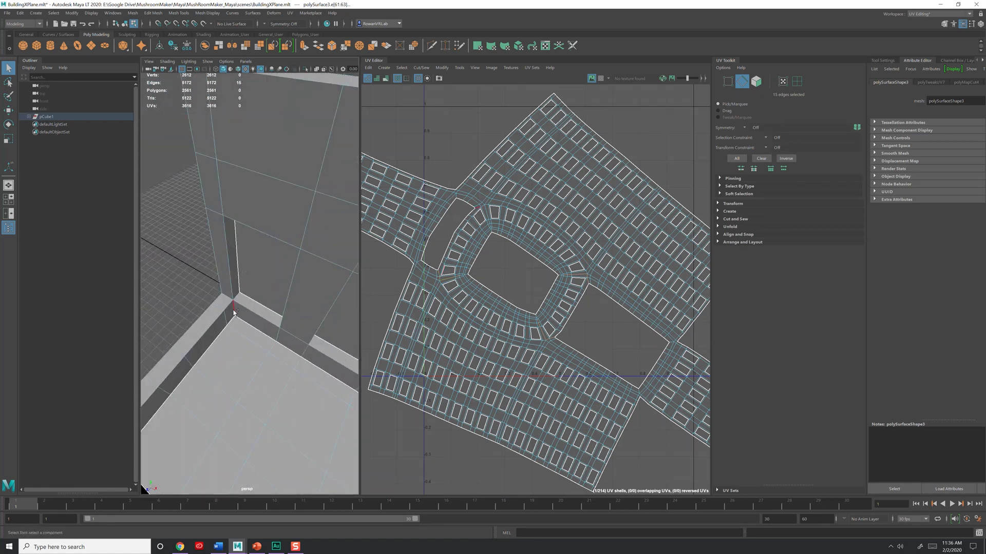
scroll(496, 300, up, 4)
scroll(474, 257, up, 3)
mouse_move(473, 257)
alt+middle_down()
mouse_move(583, 329)
mouse_move(624, 279)
alt+middle_up()
scroll(454, 223, down, 3)
scroll(515, 331, down, 3)
mouse_move(528, 326)
right_down()
mouse_move(516, 331)
mouse_move(532, 293)
right_up()
scroll(473, 352, down, 3)
scroll(468, 302, down, 3)
key(ctrl+z)
scroll(539, 308, up, 6)
click(553, 257)
key(f)
scroll(259, 296, down, 5)
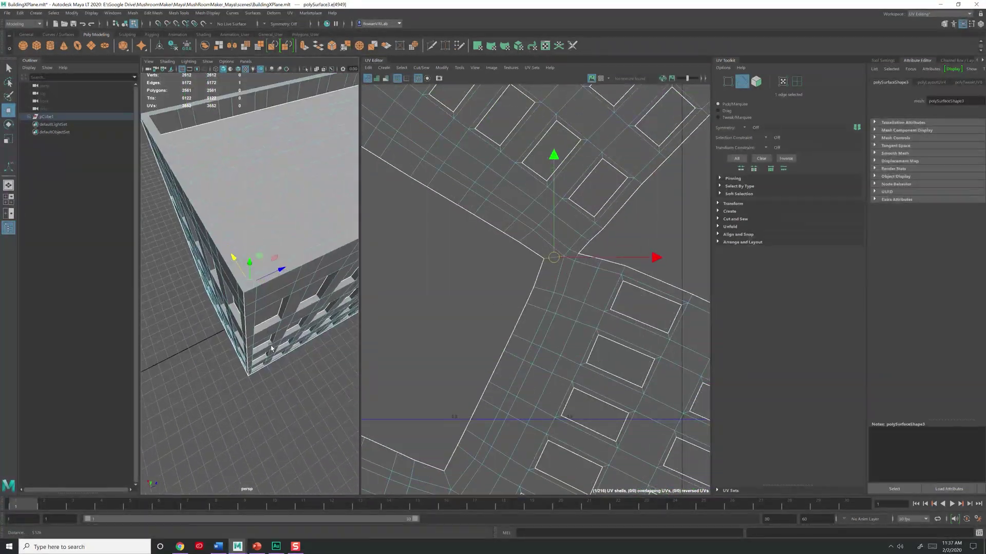
alt+middle_drag(462, 347, 515, 414)
scroll(515, 413, down, 2)
- Split the wall UVs into separate strip shells and select the shells and edge loops for layout
right_drag(539, 355, 558, 327)
click(558, 327)
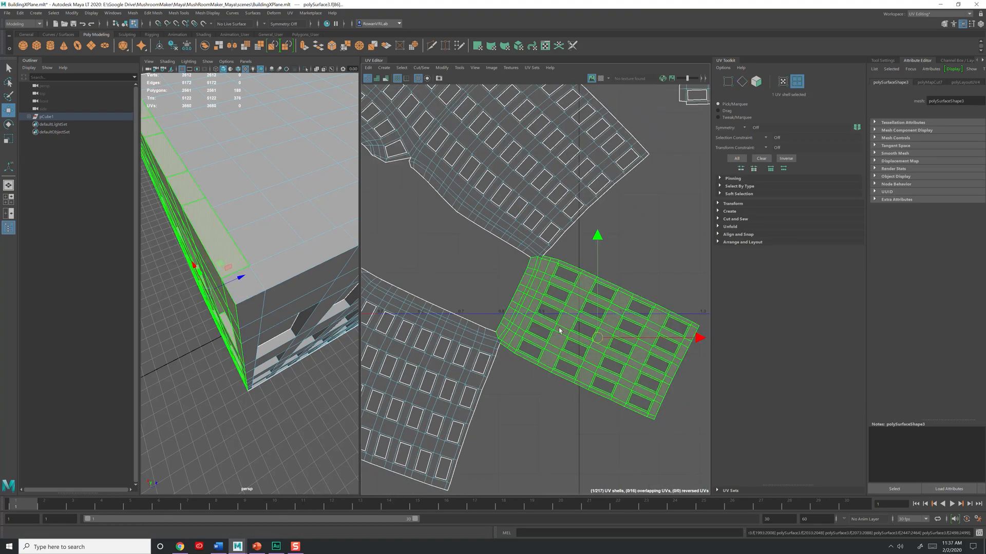
scroll(558, 328, down, 2)
key(f)
scroll(539, 343, up, 3)
right_drag(495, 224, 501, 246)
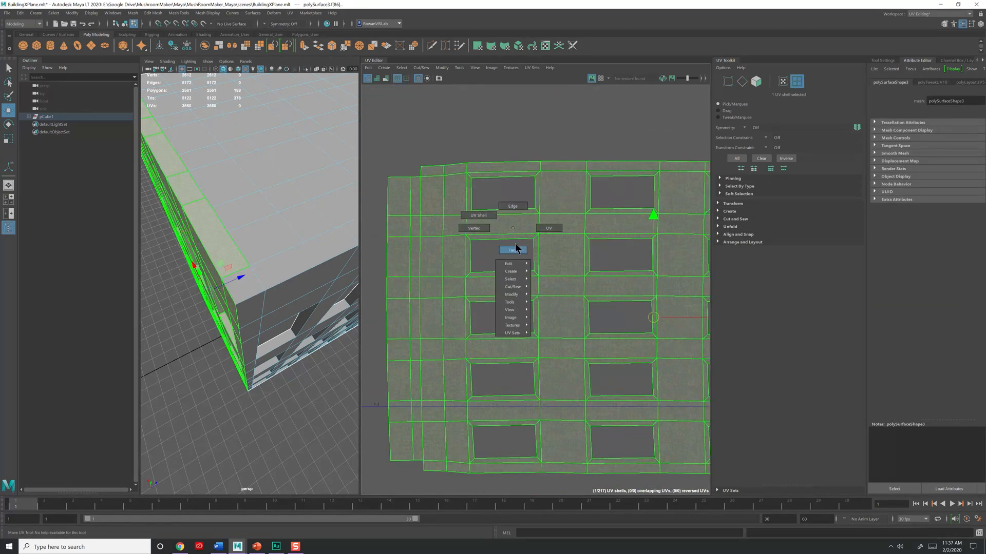
scroll(539, 308, down, 5)
scroll(540, 308, up, 2)
click(501, 351)
scroll(539, 320, up, 5)
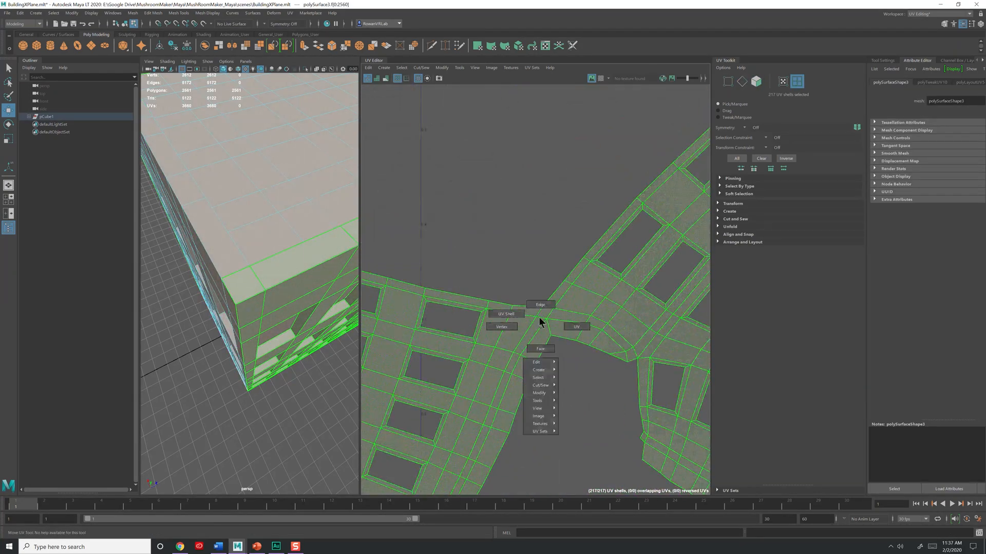
right_drag(539, 318, 539, 293)
scroll(650, 400, down, 2)
right_drag(462, 208, 462, 201)
scroll(451, 209, down, 3)
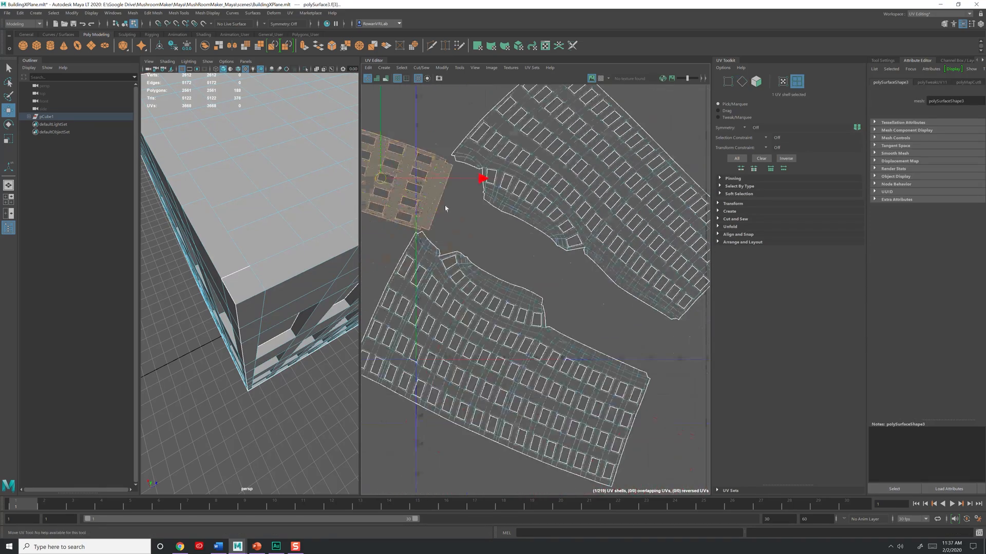
click(516, 232)
scroll(562, 283, up, 3)
right_click(561, 283)
right_drag(561, 283, 560, 257)
scroll(539, 308, down, 3)
scroll(539, 308, up, 3)
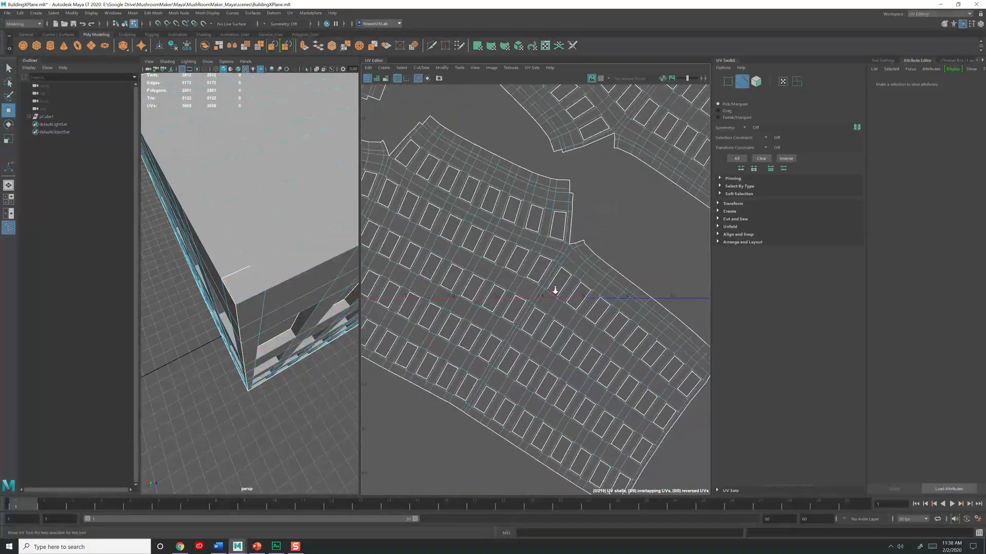
double_click(617, 279)
scroll(478, 194, up, 2)
scroll(476, 193, down, 5)
right_drag(463, 278, 442, 308)
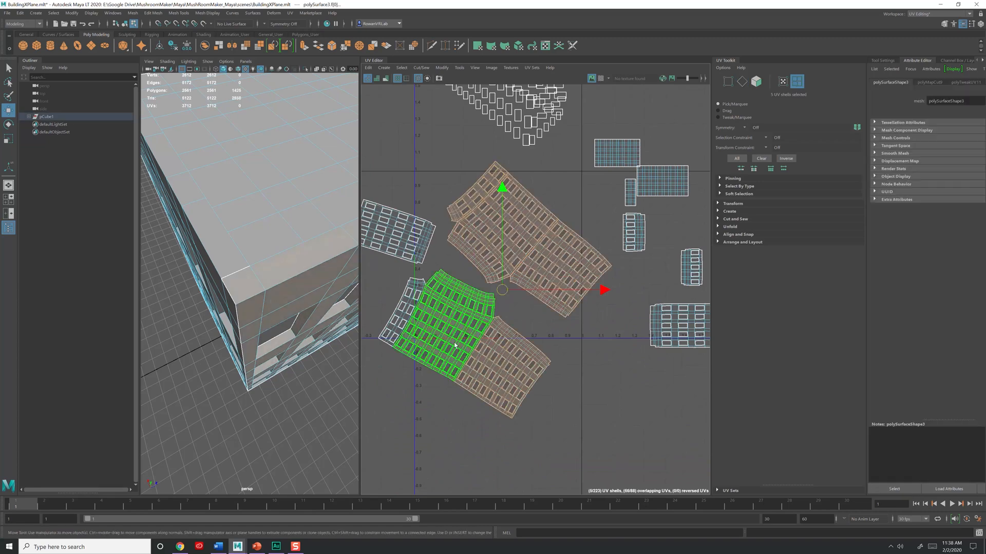
- Lay out all UV shells with Packing Resolution 2048, then go to save the scene
drag(401, 154, 654, 408)
double_click(412, 230)
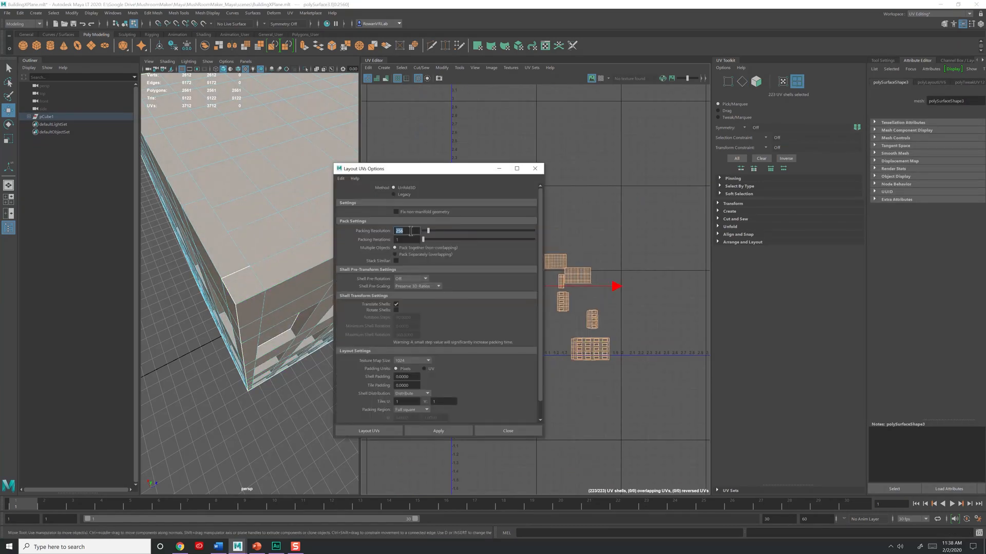
scroll(444, 308, down, 1)
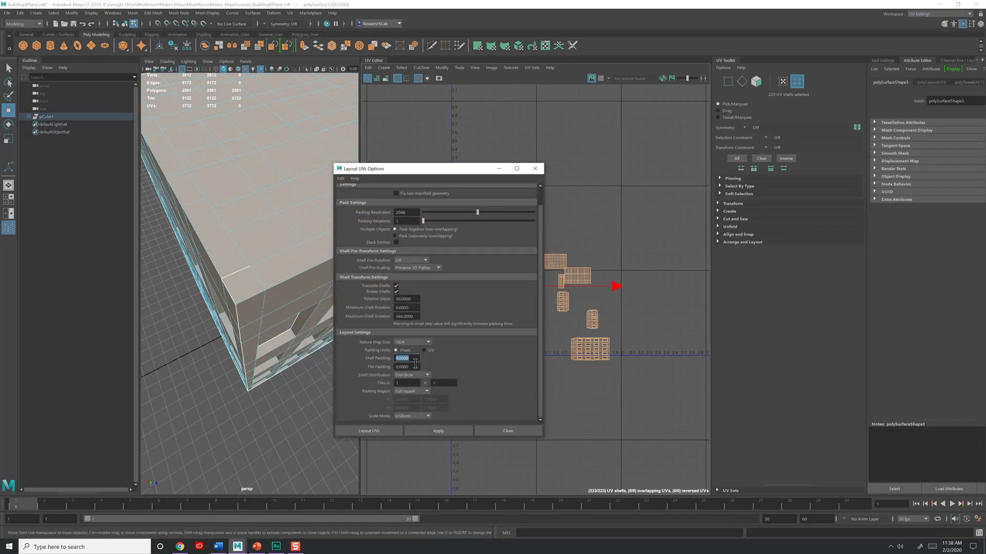
click(434, 431)
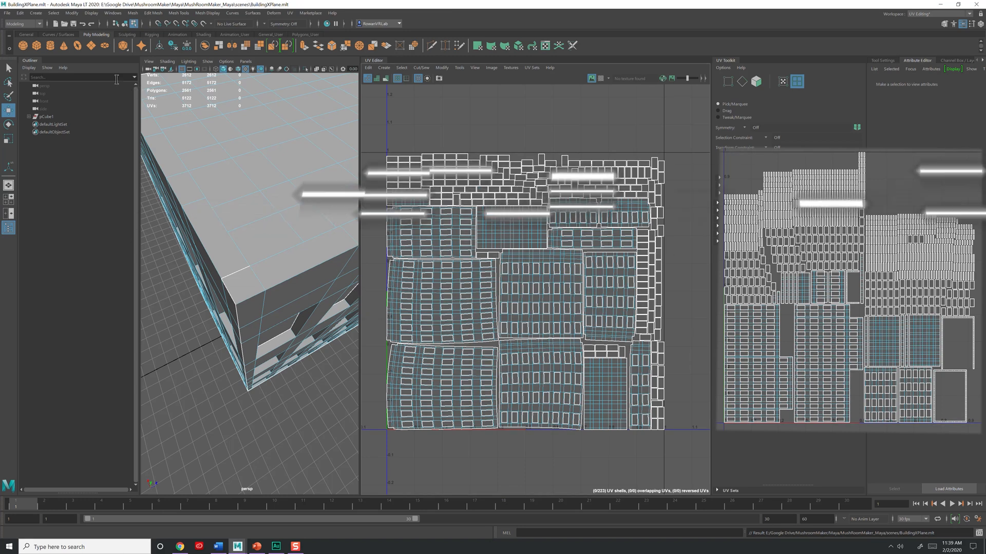
click(7, 15)
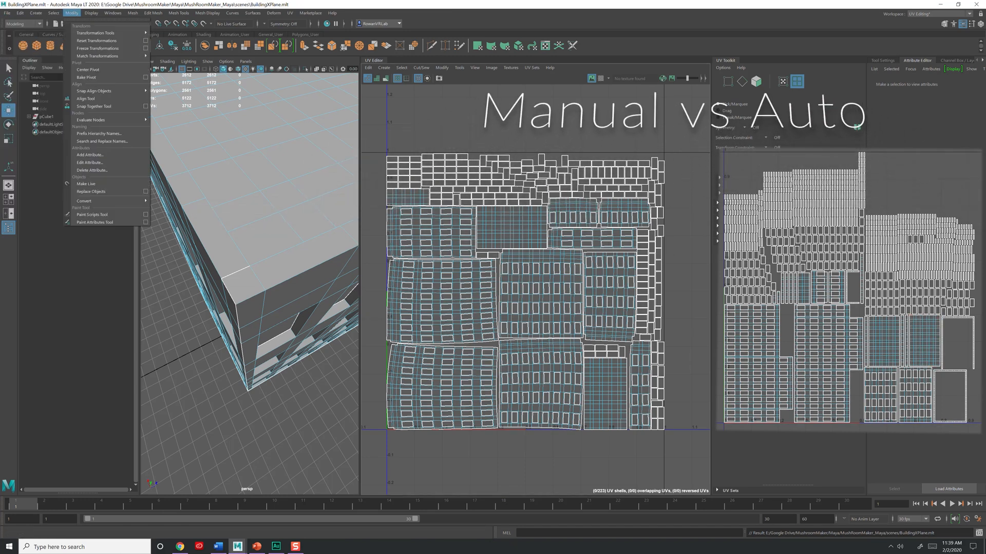